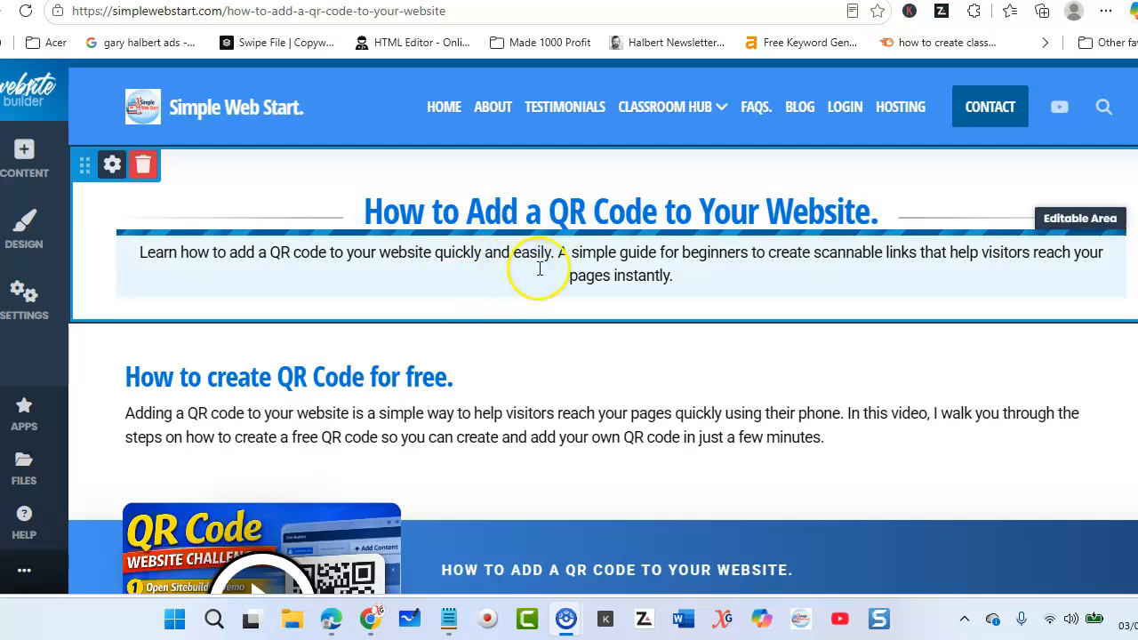
- Look through the existing QR code lesson page's sections and the Classroom Hub submenu in its navigation
scroll(538, 273, down, 2)
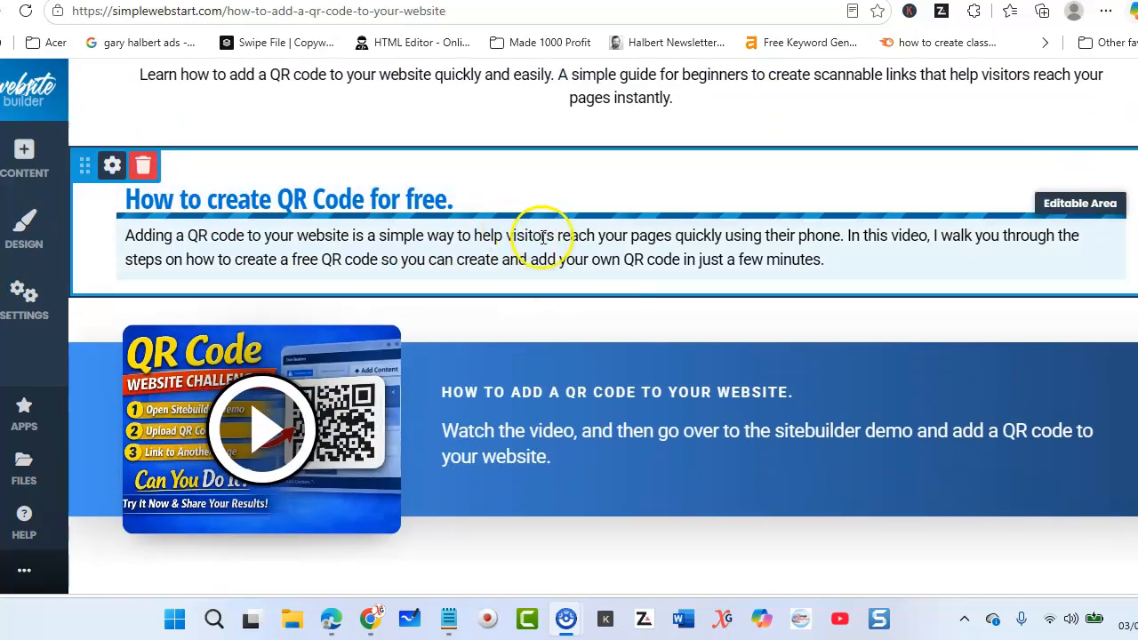
scroll(538, 241, down, 2)
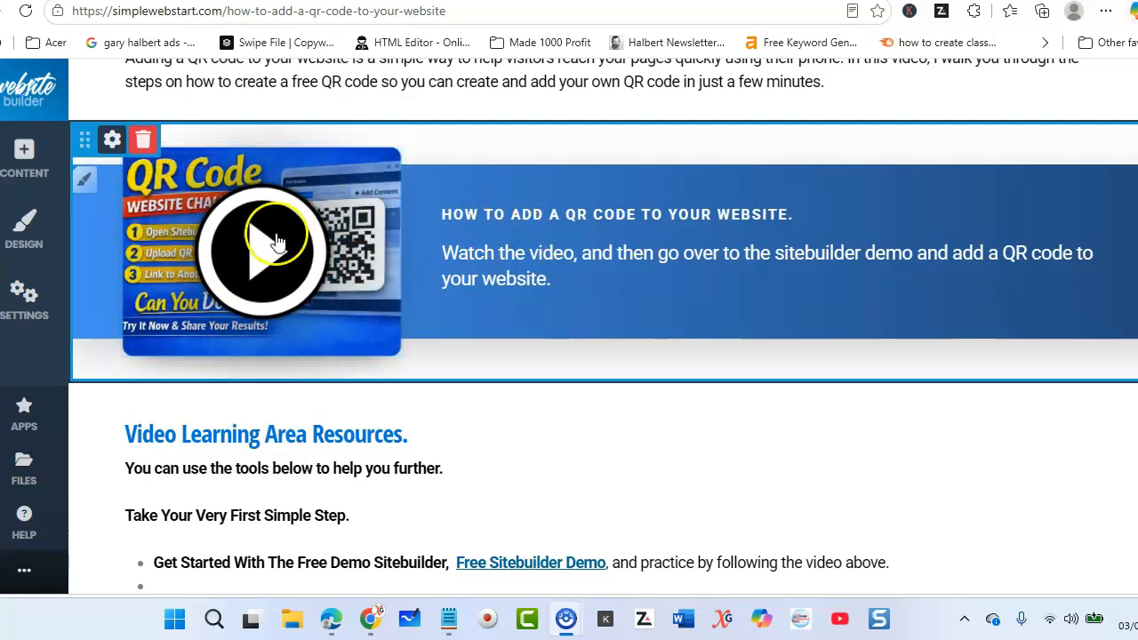
scroll(511, 267, down, 2)
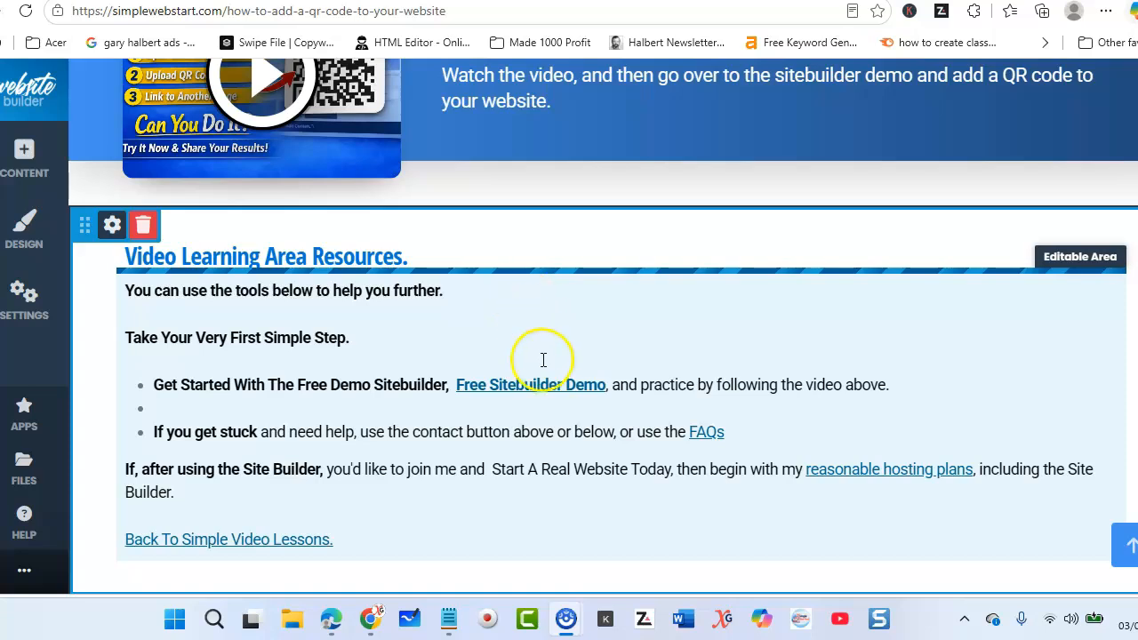
scroll(555, 352, up, 6)
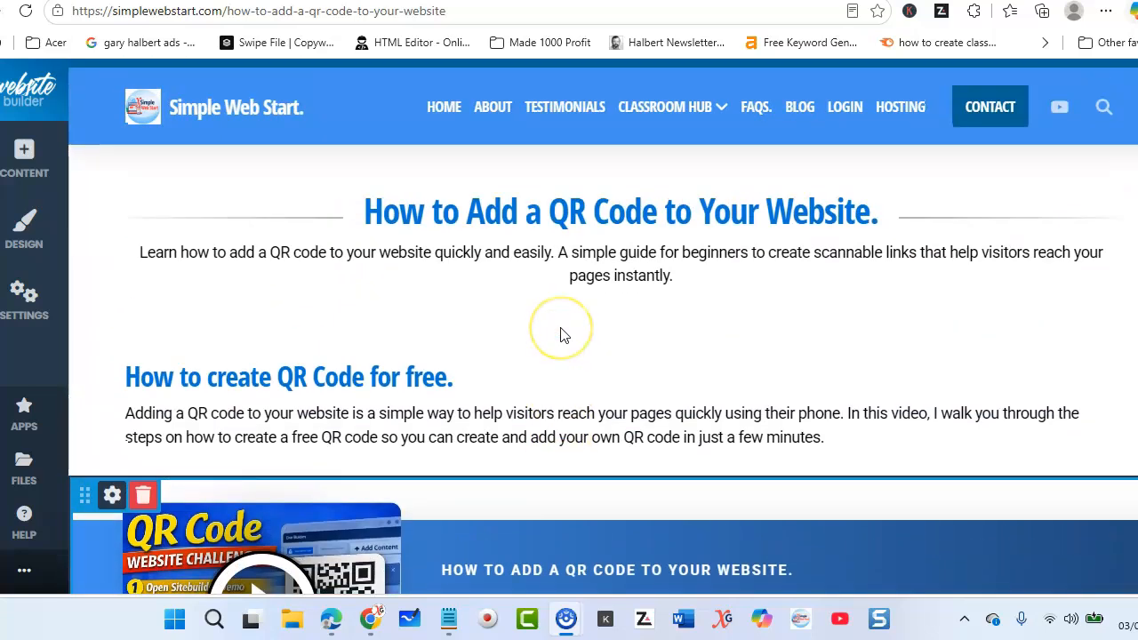
mouse_move(564, 330)
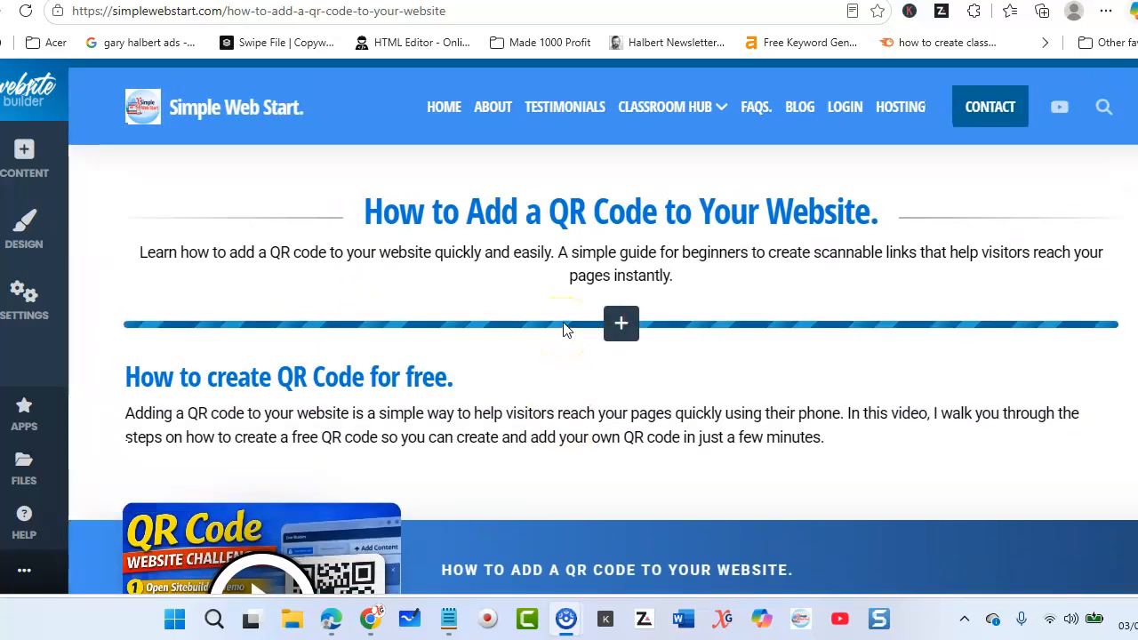
click(515, 330)
mouse_move(623, 103)
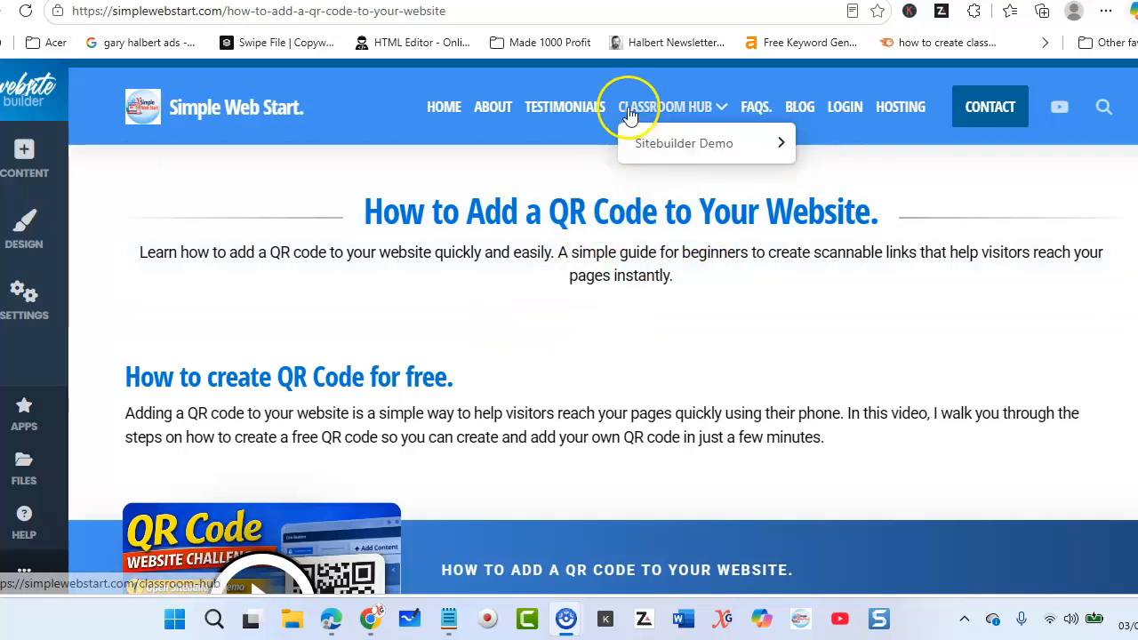
mouse_move(647, 144)
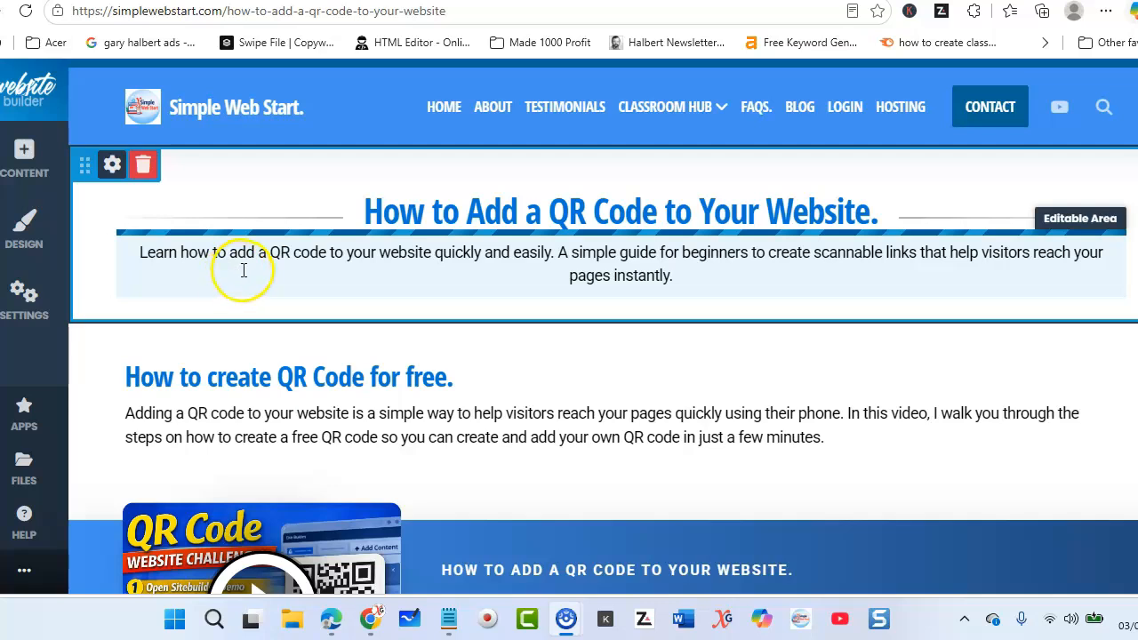
- Add a new subpage named "test" to the end of the Simple Video Lessons group in the website's subpages list
click(21, 299)
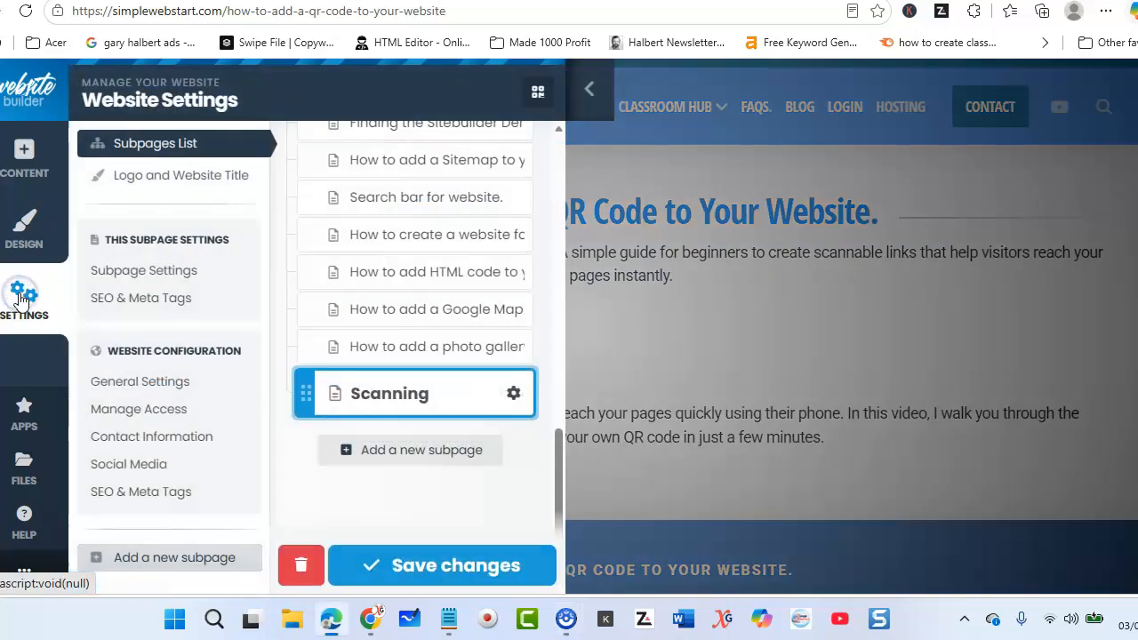
scroll(426, 274, up, 10)
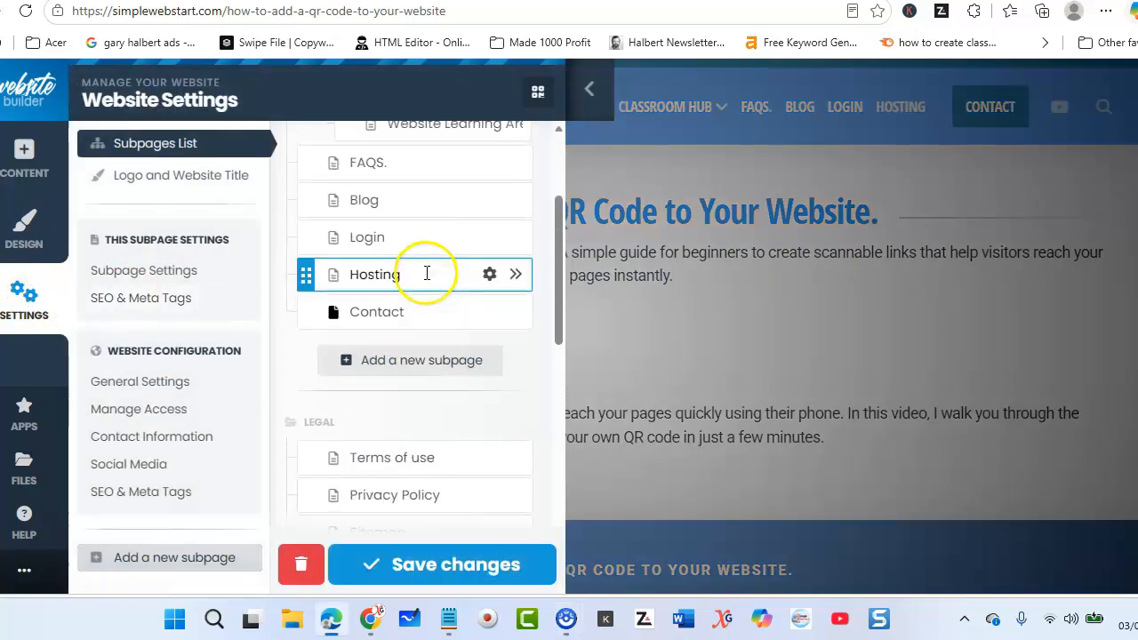
scroll(425, 273, down, 8)
scroll(421, 278, up, 9)
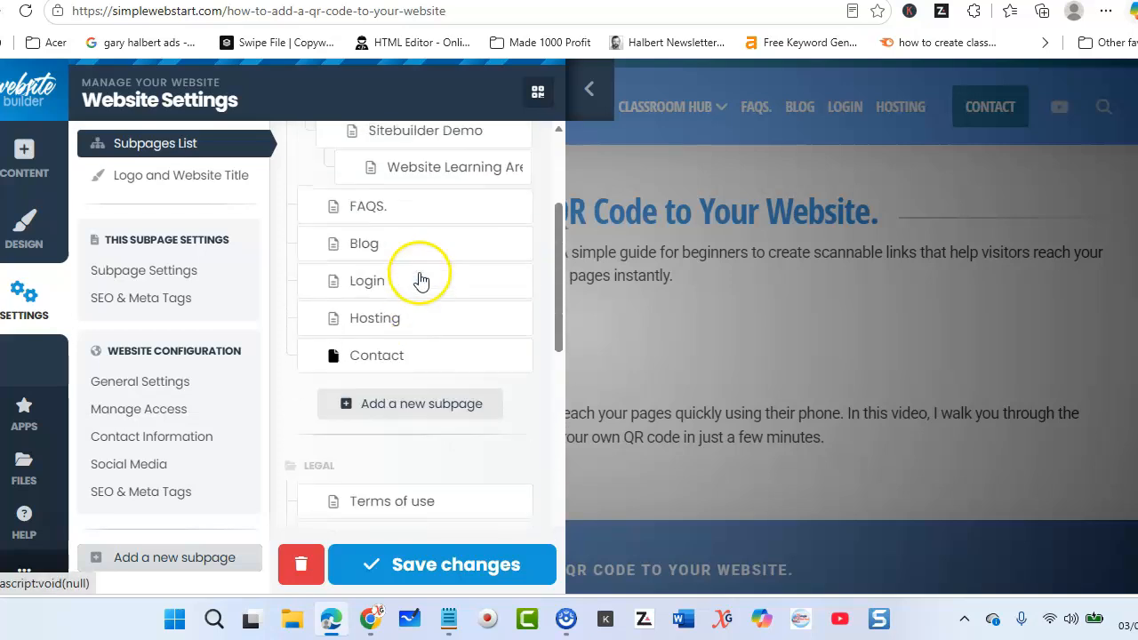
scroll(420, 273, up, 5)
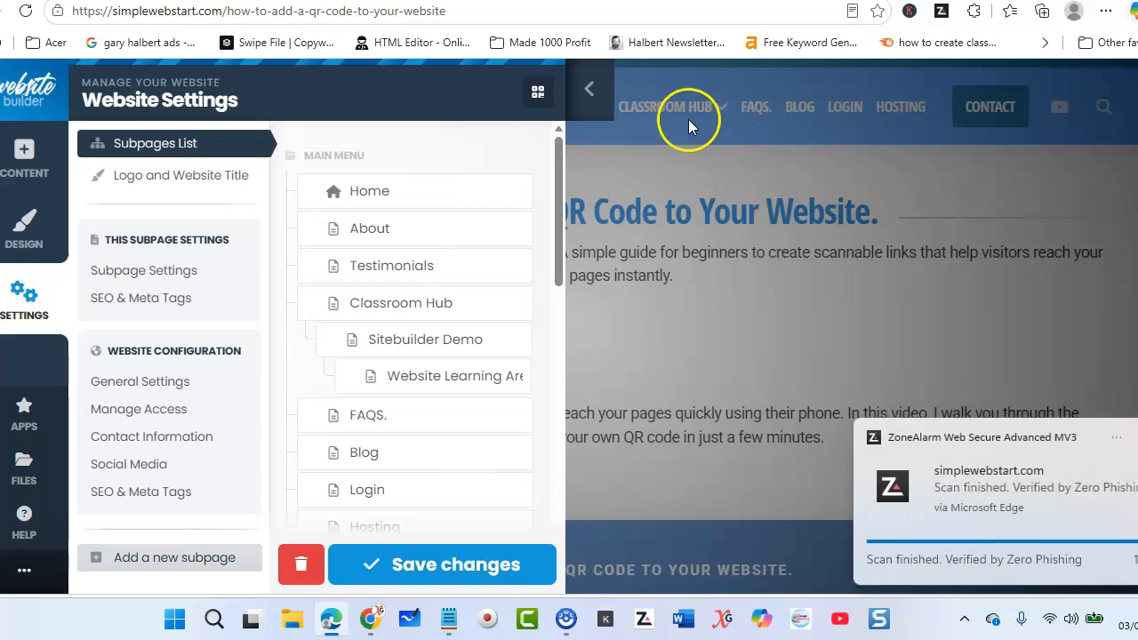
scroll(691, 351, down, 10)
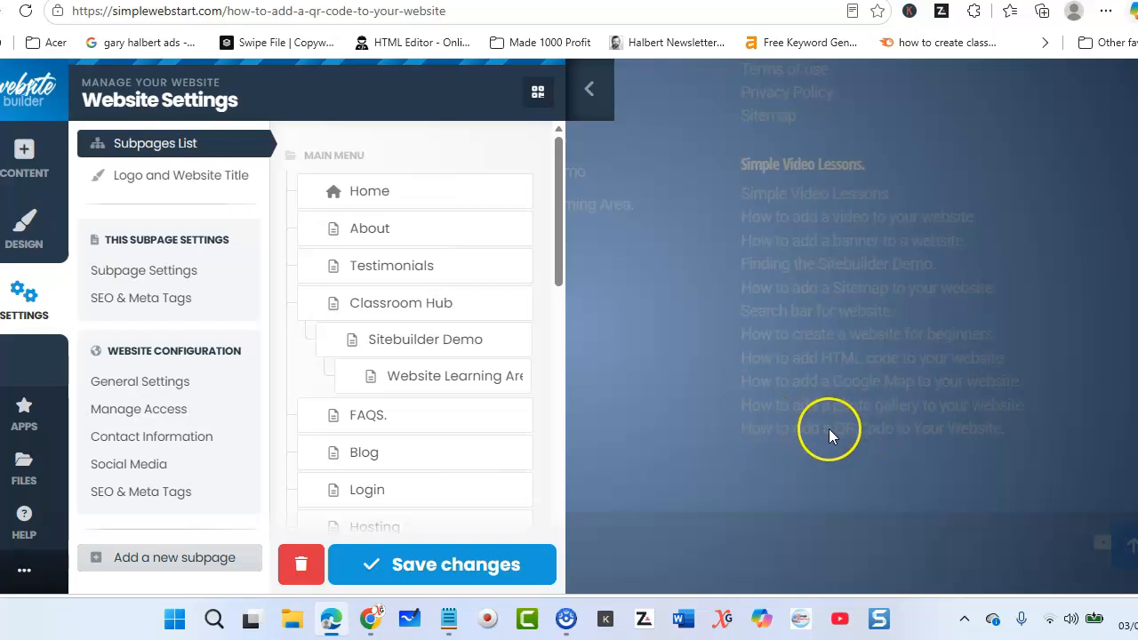
scroll(465, 382, down, 10)
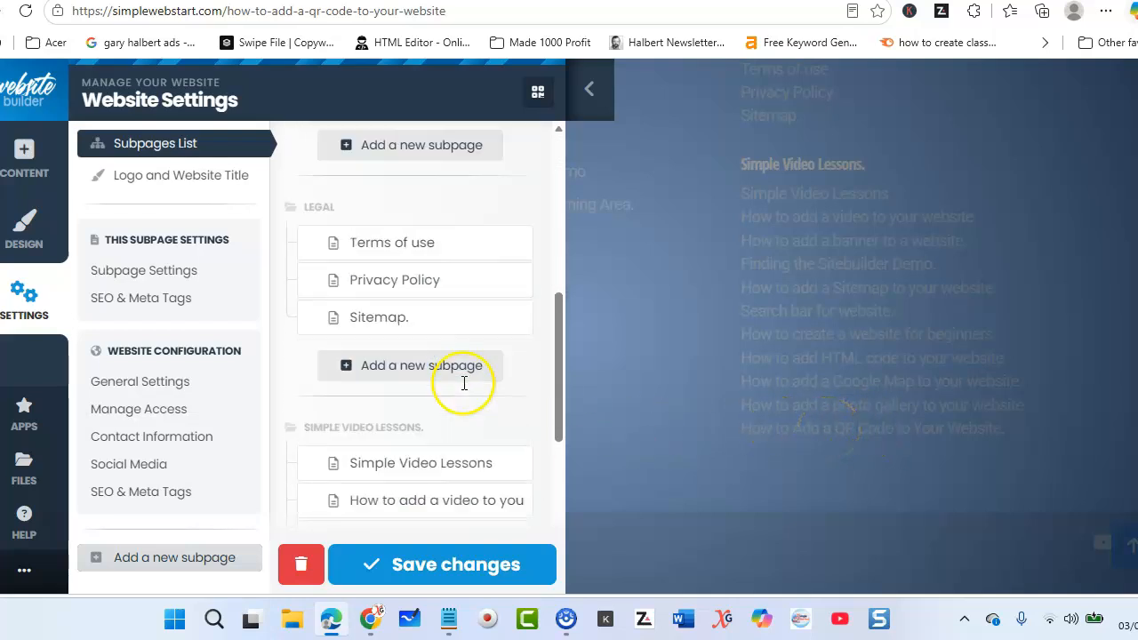
click(402, 450)
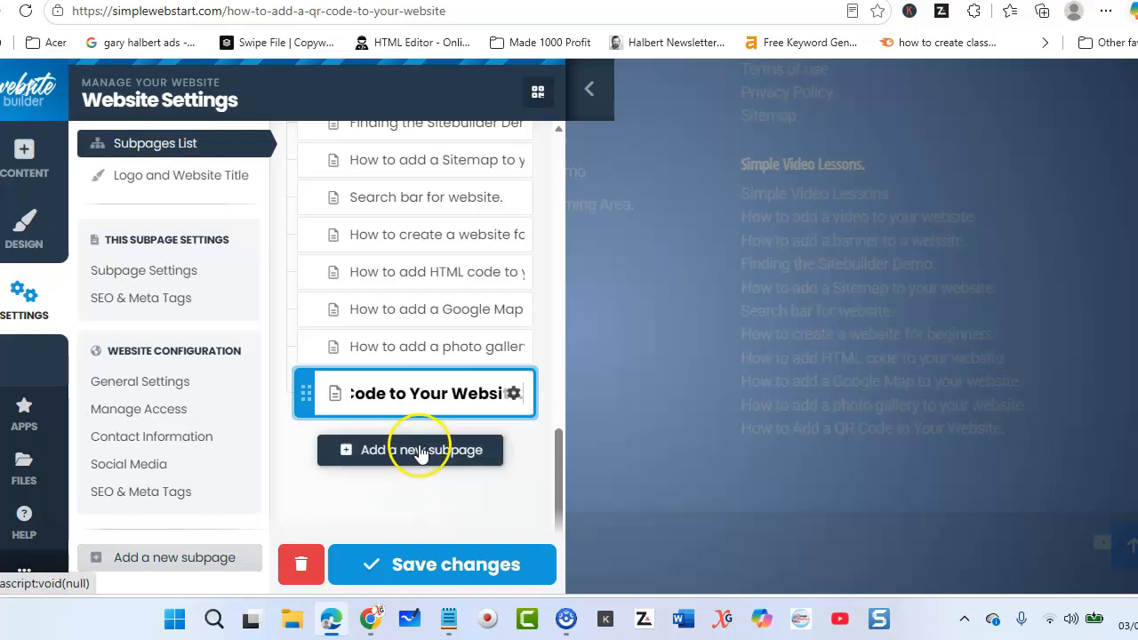
click(132, 305)
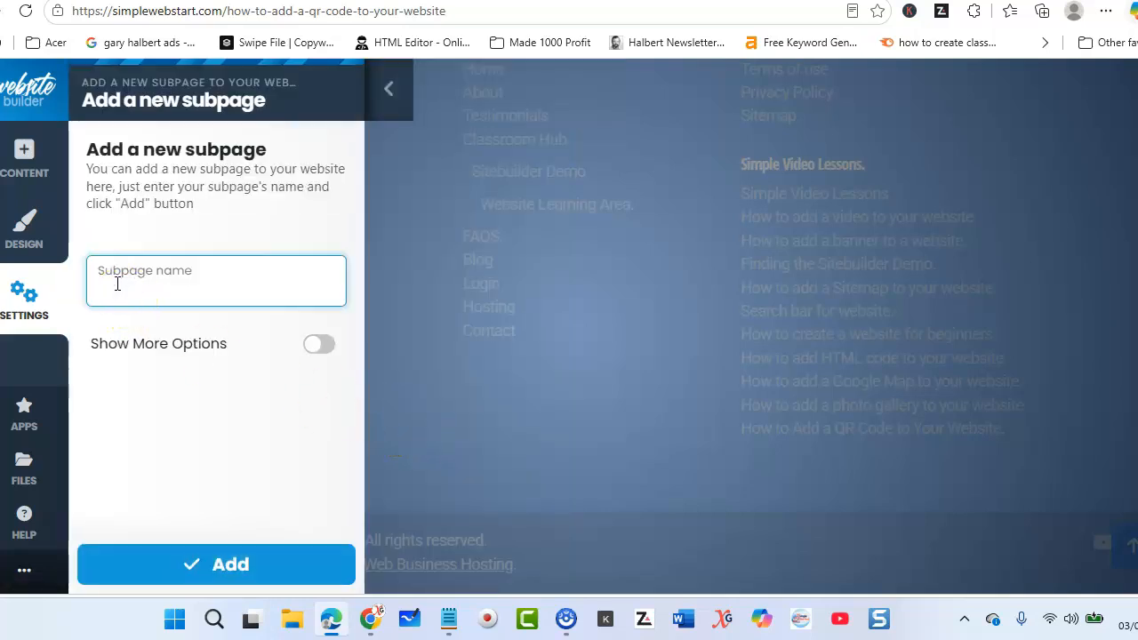
text(test)
click(223, 562)
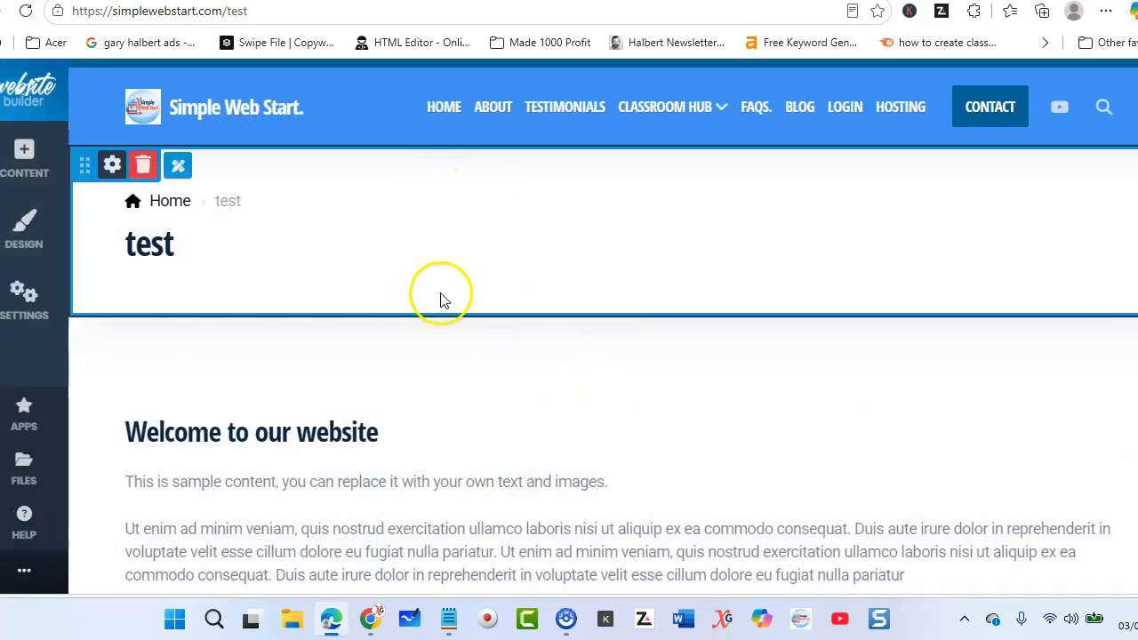
- Set the test subpage to Hide in Navigation in its general settings and save the changes
scroll(515, 372, down, 7)
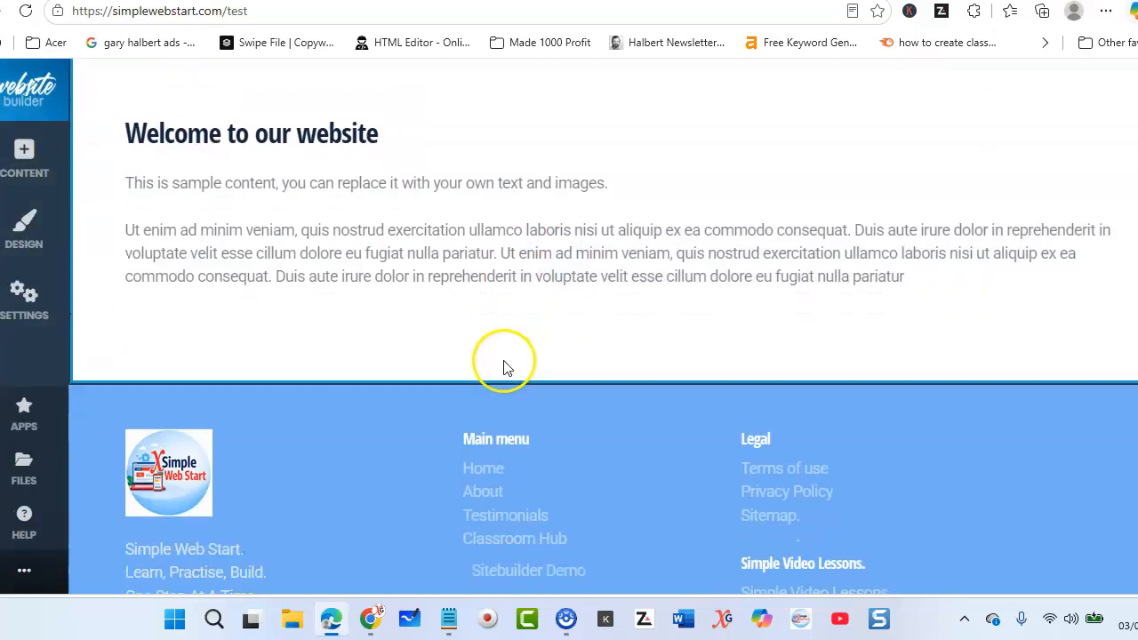
scroll(502, 364, down, 1)
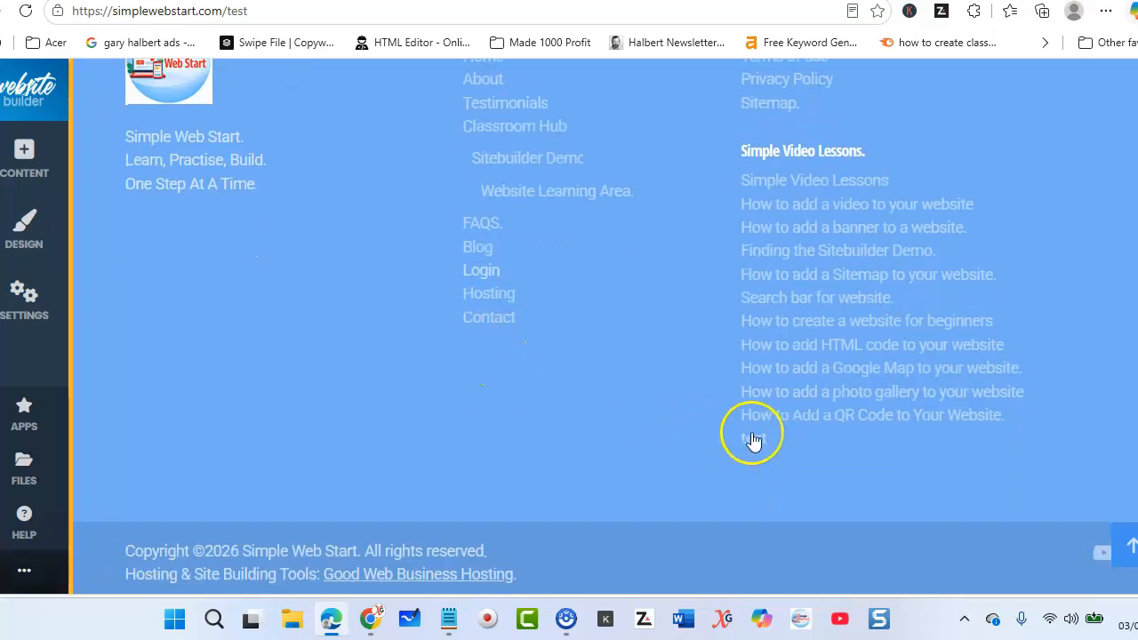
scroll(427, 275, up, 8)
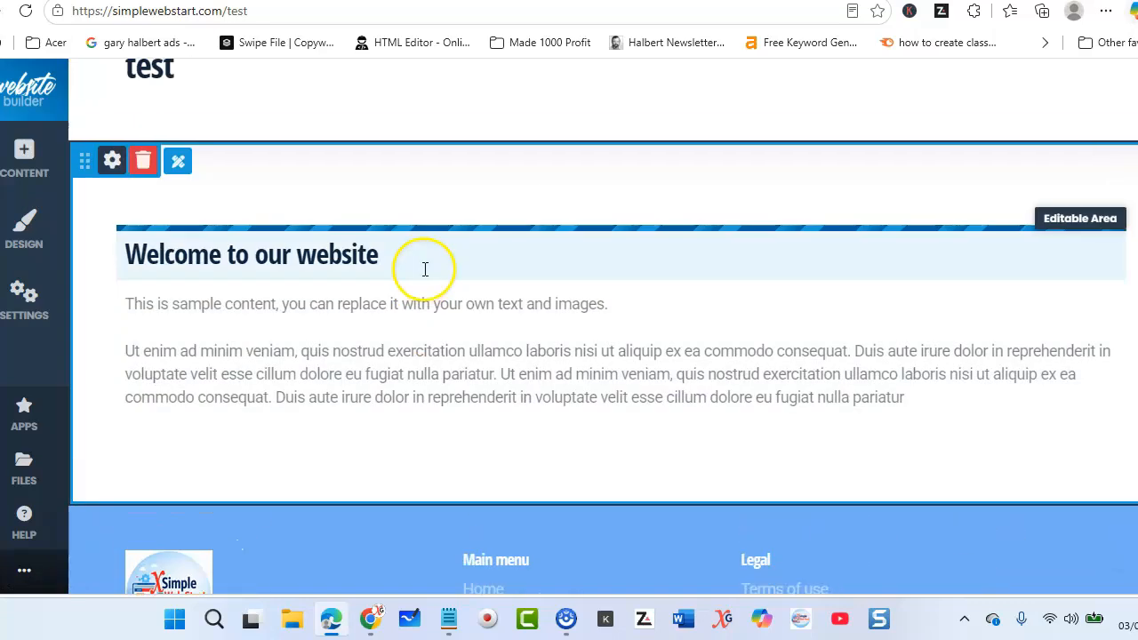
scroll(423, 265, up, 1)
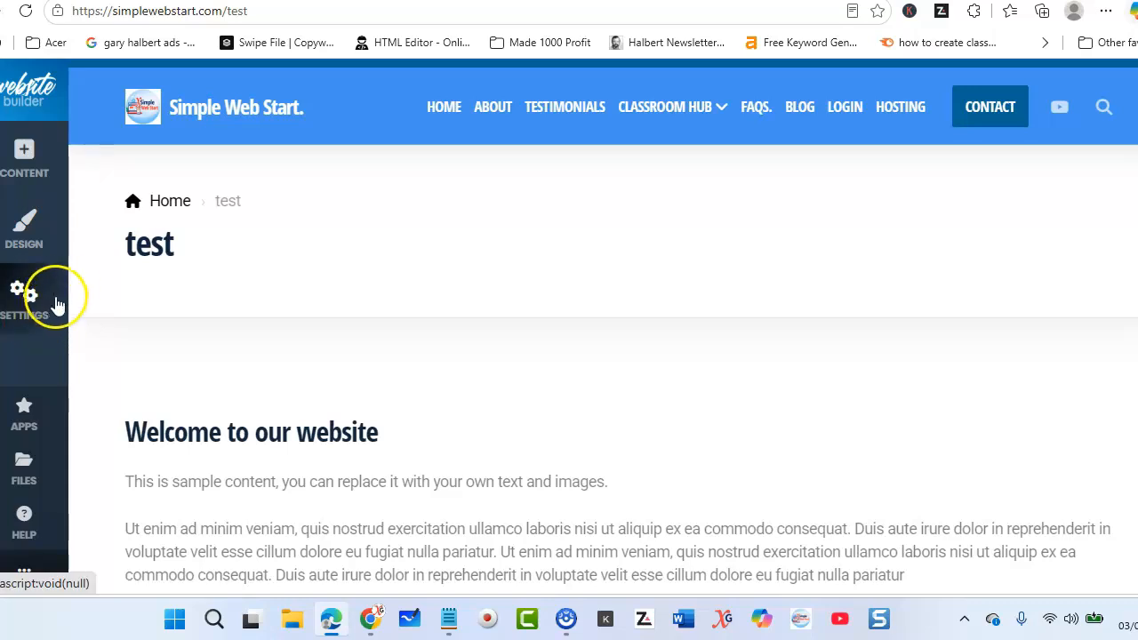
click(24, 294)
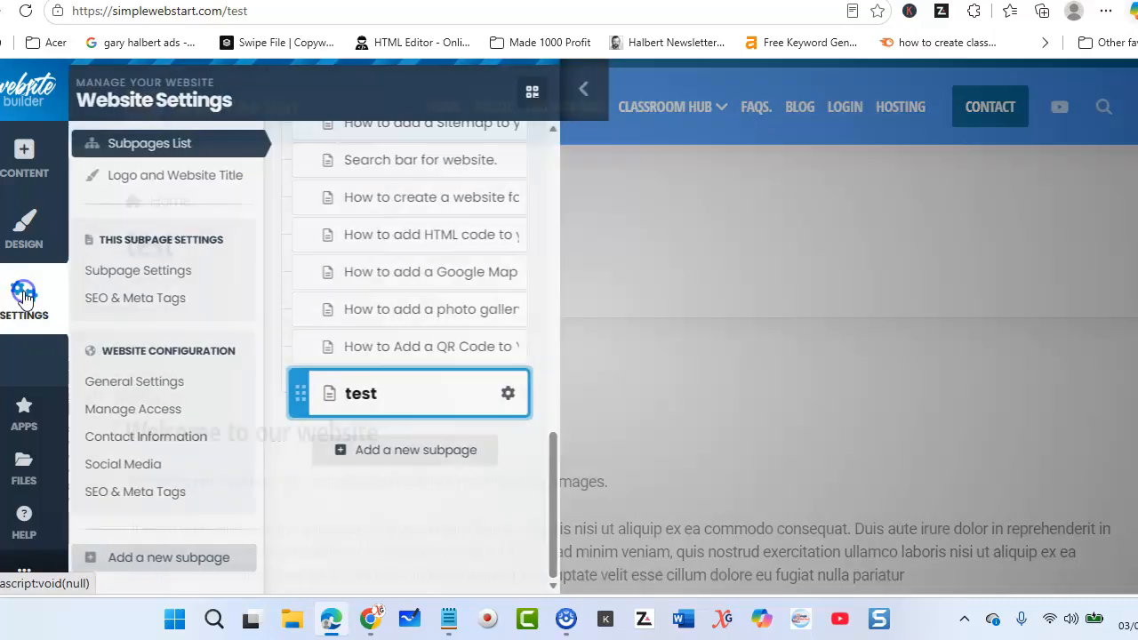
double_click(390, 393)
text(test)
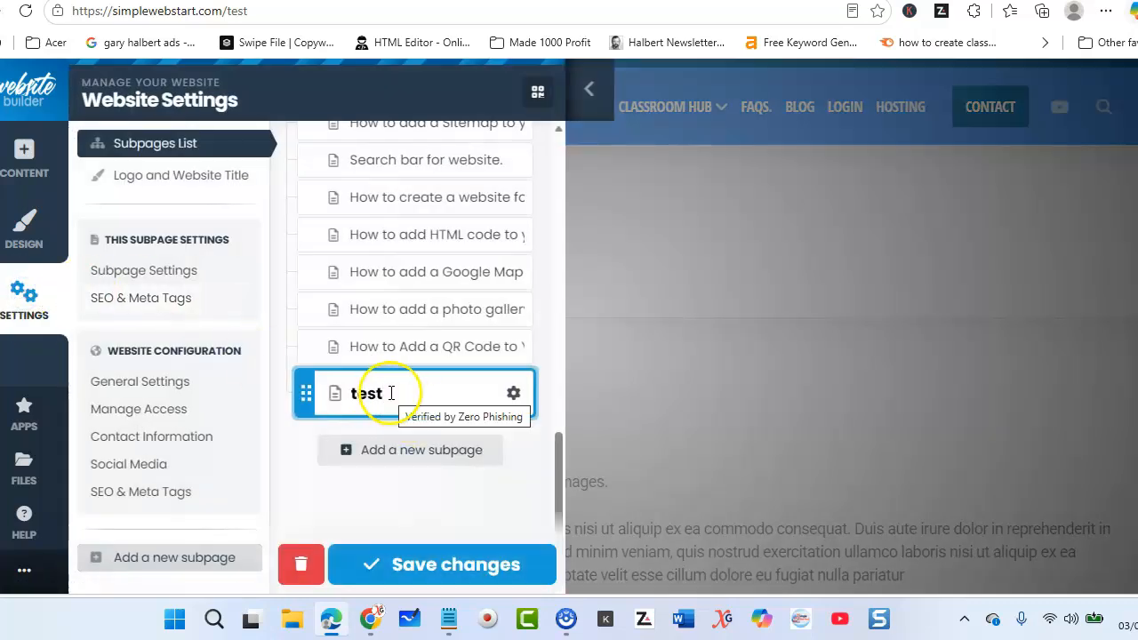
click(513, 393)
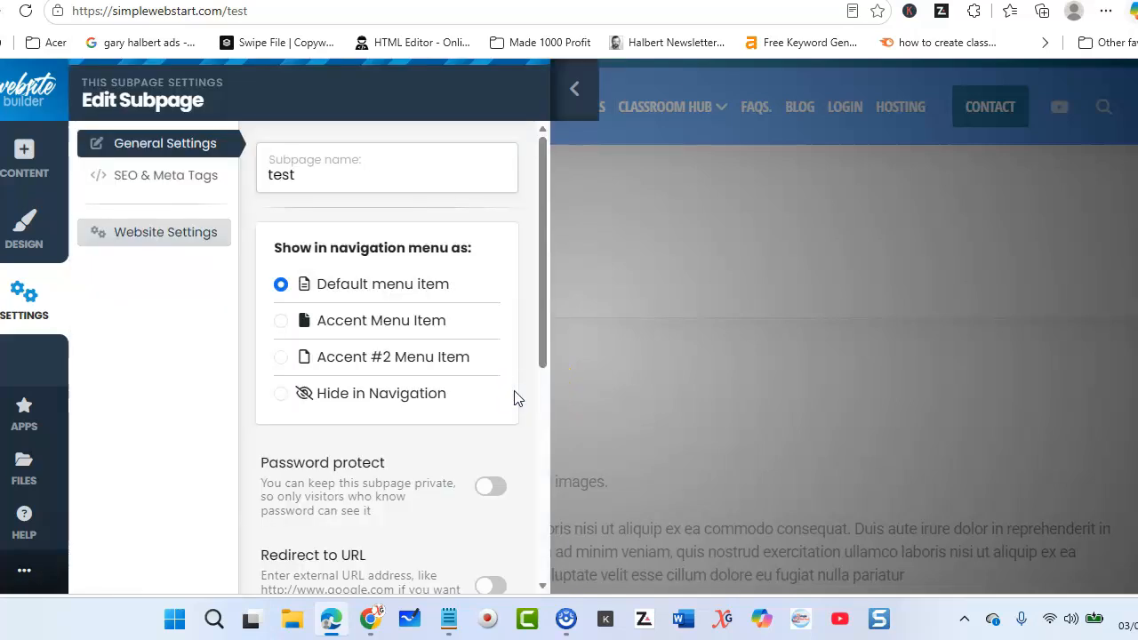
scroll(264, 285, down, 3)
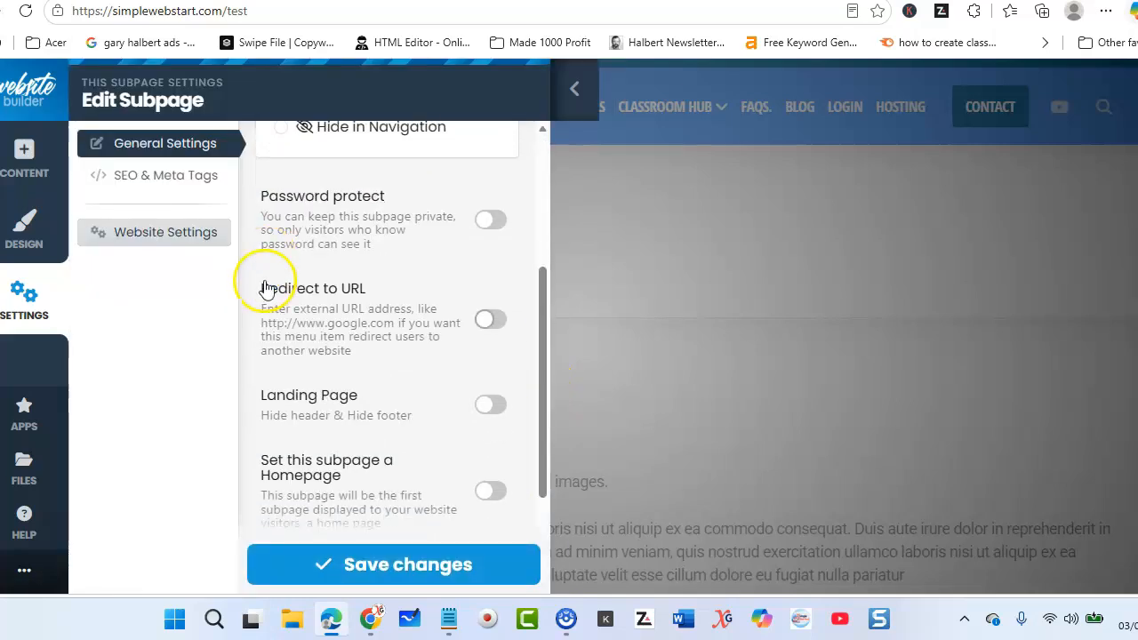
scroll(263, 290, up, 2)
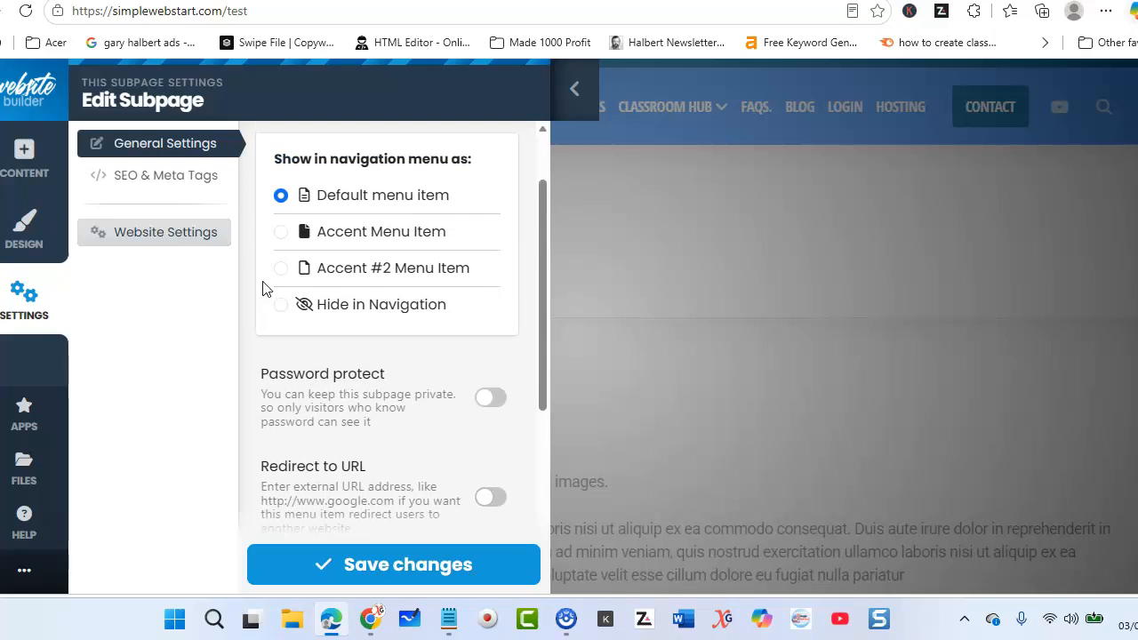
click(278, 309)
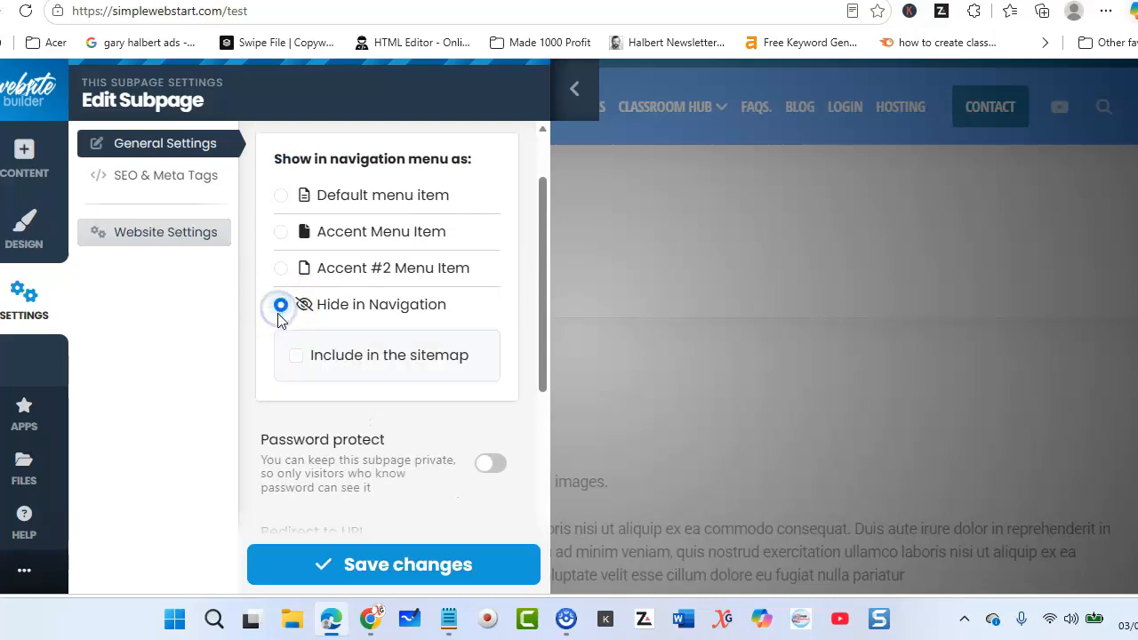
click(363, 563)
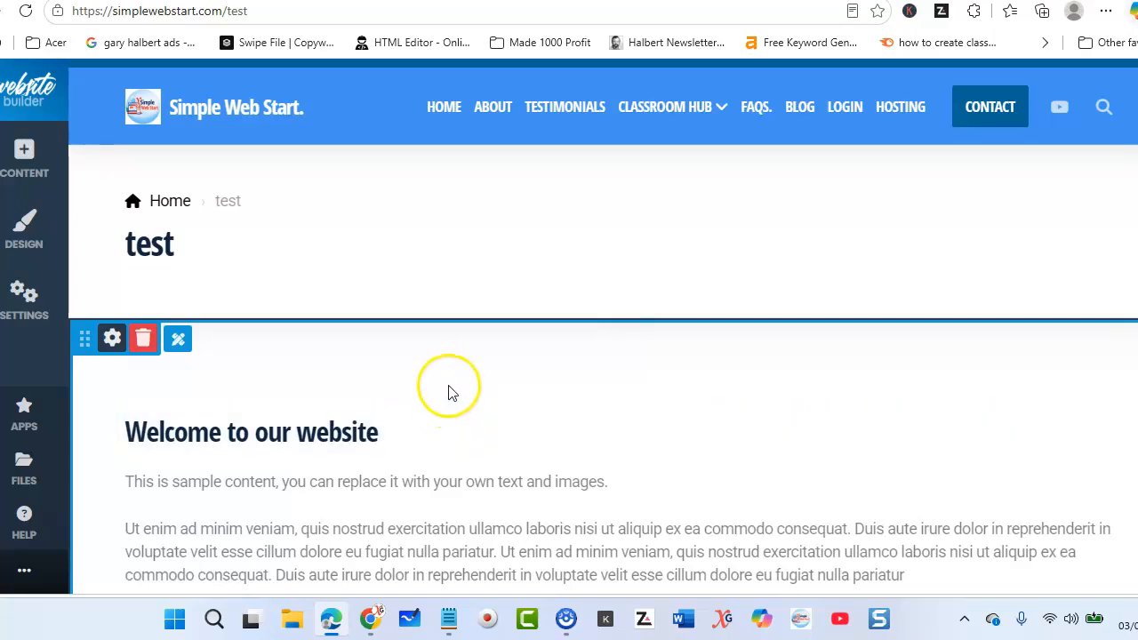
- Insert a centred header block with lines beside the title between the test page's title and the welcome section
scroll(448, 385, down, 1)
scroll(450, 384, up, 1)
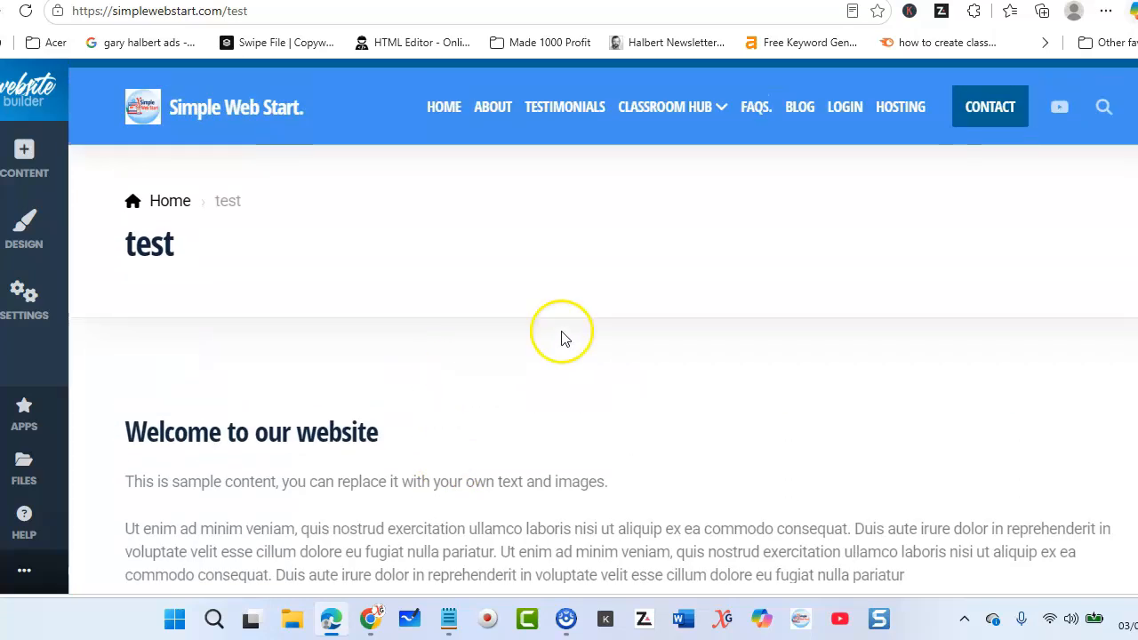
click(621, 322)
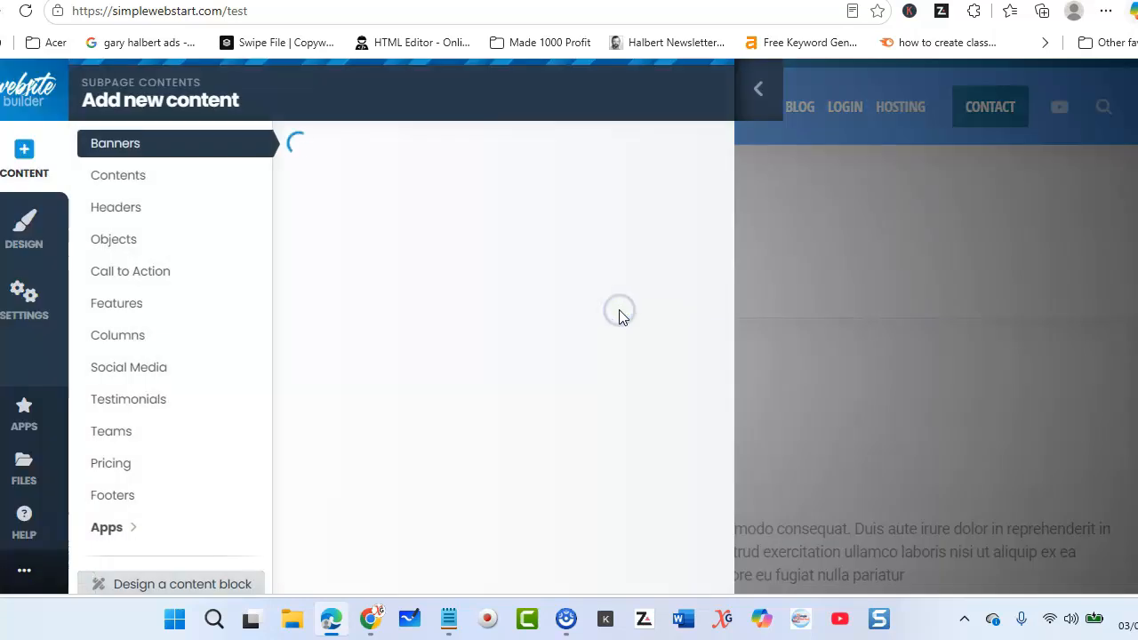
click(95, 218)
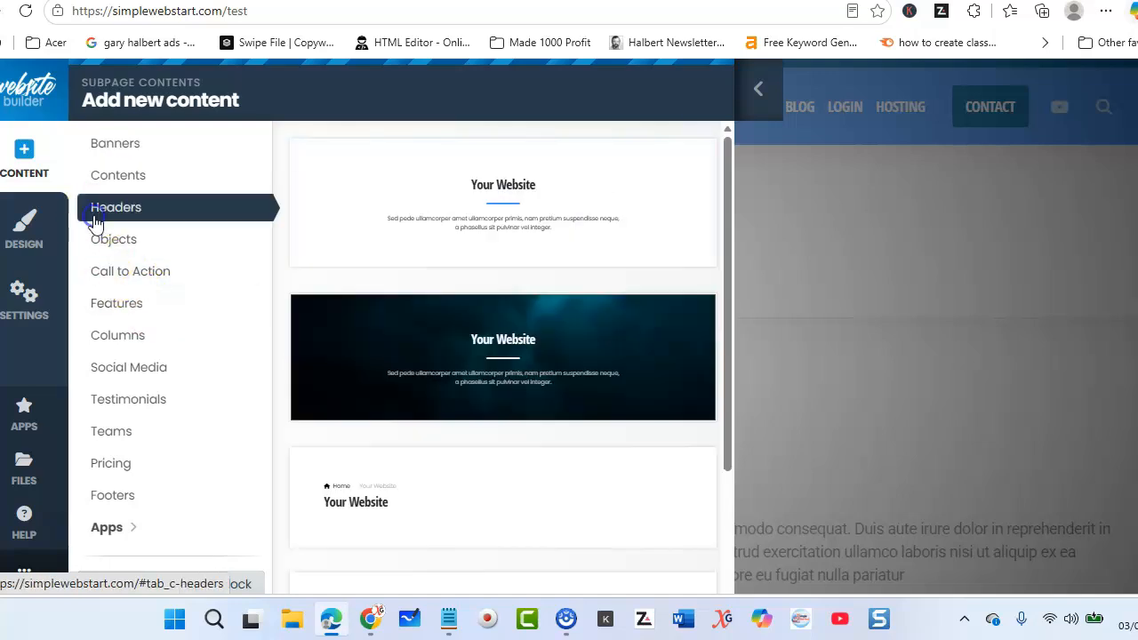
scroll(346, 358, down, 3)
click(468, 455)
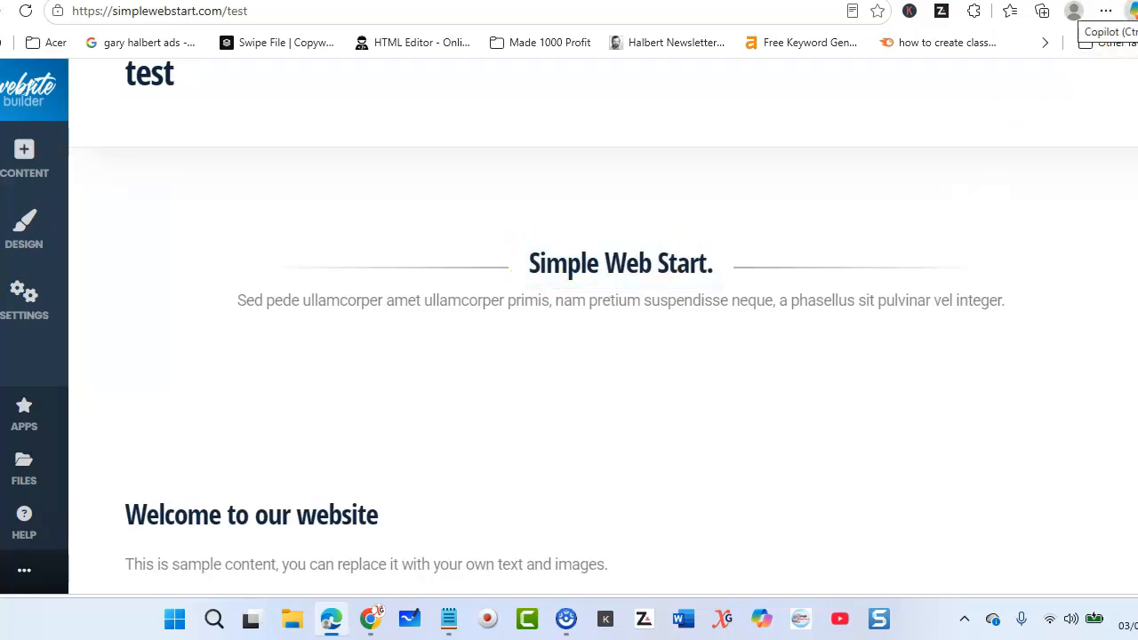
- Open Copilot and look through the earlier conversation for the answer about adding a QR code to a website
click(1134, 11)
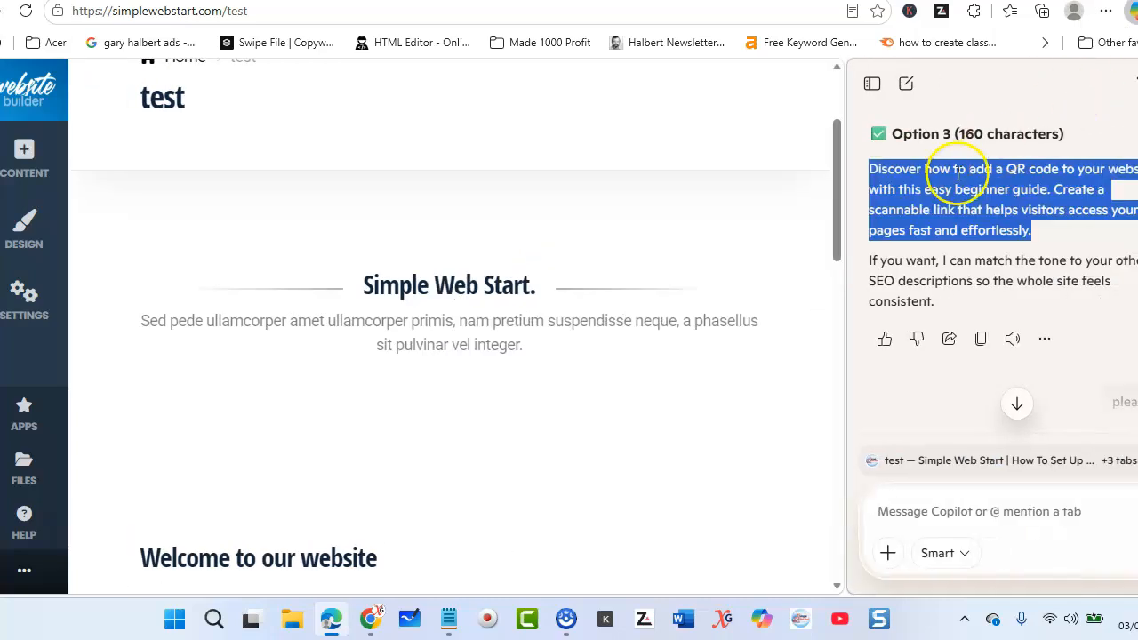
scroll(907, 206, up, 3)
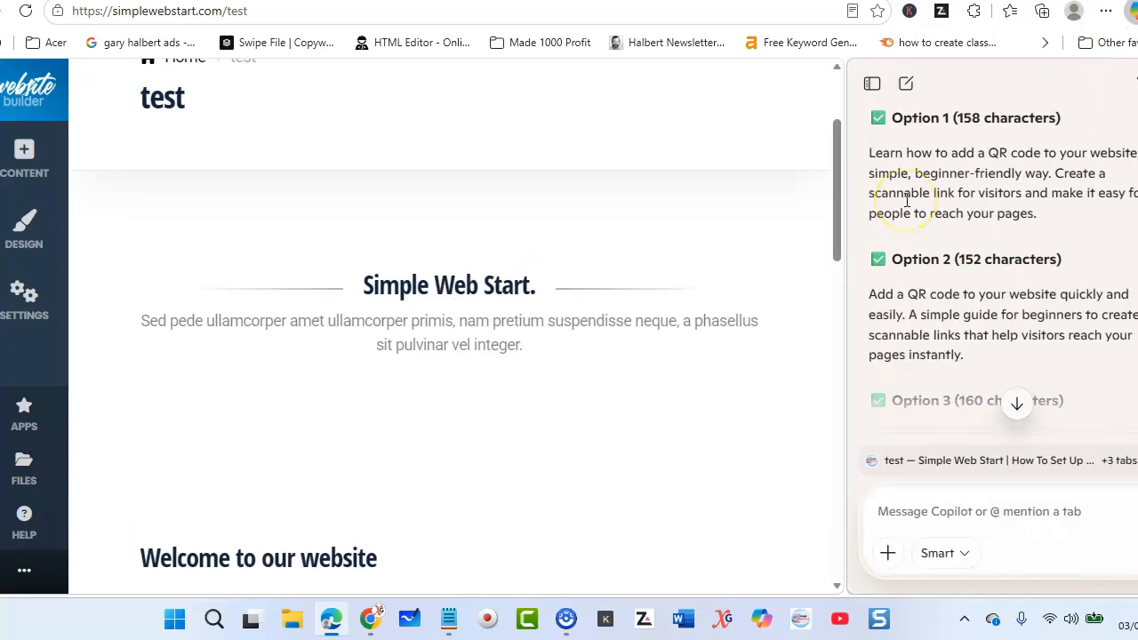
scroll(907, 201, up, 7)
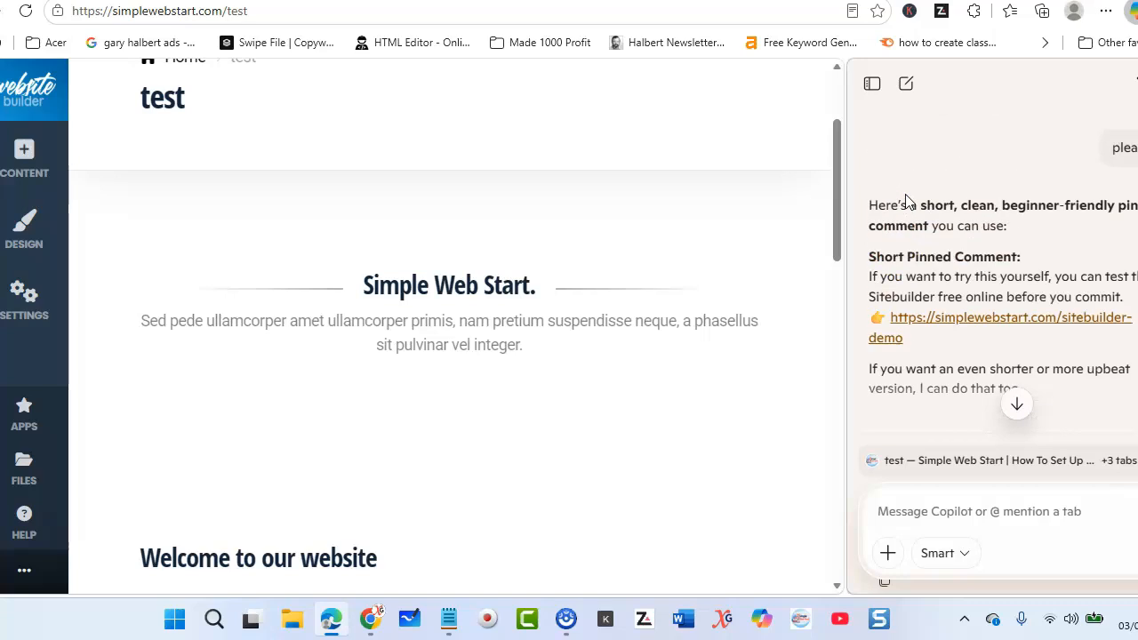
scroll(907, 201, up, 5)
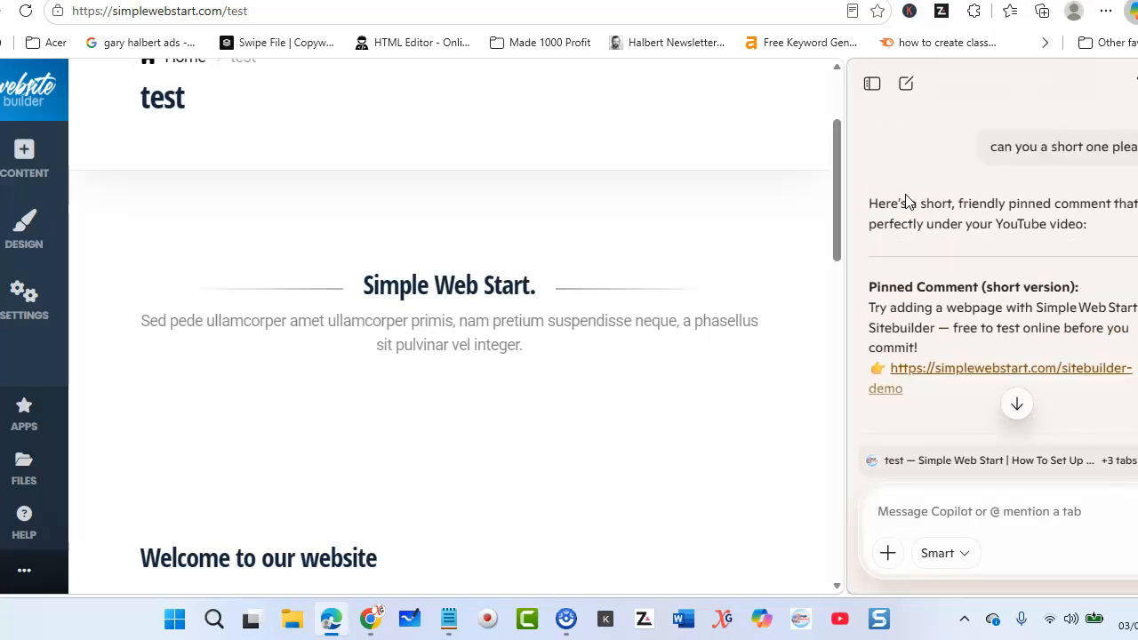
scroll(907, 201, up, 3)
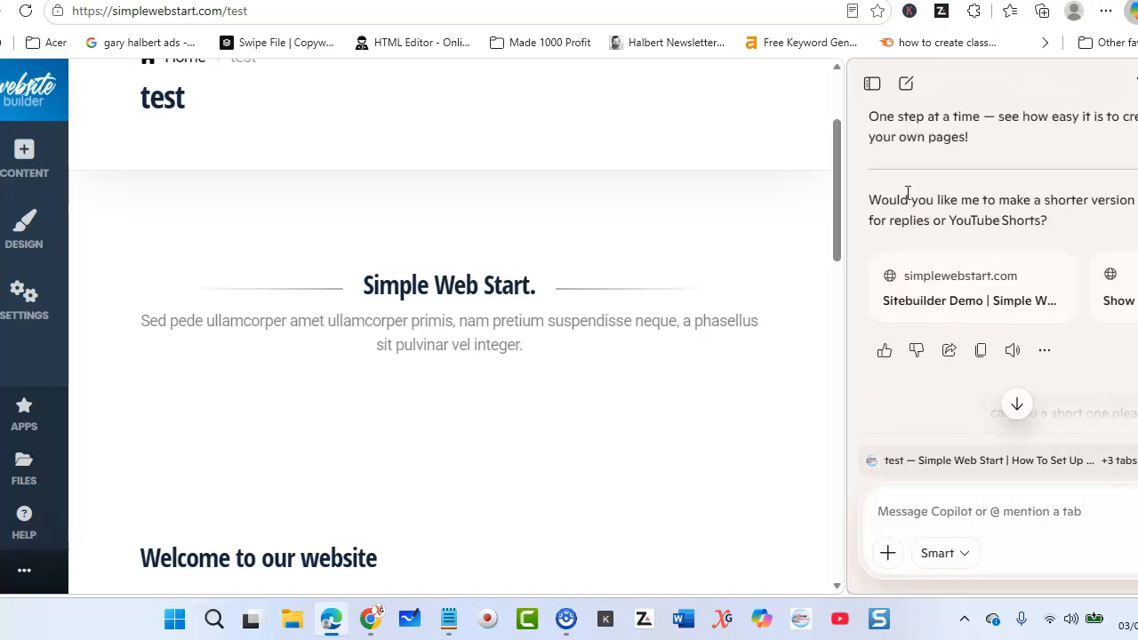
scroll(908, 193, up, 3)
scroll(910, 198, up, 3)
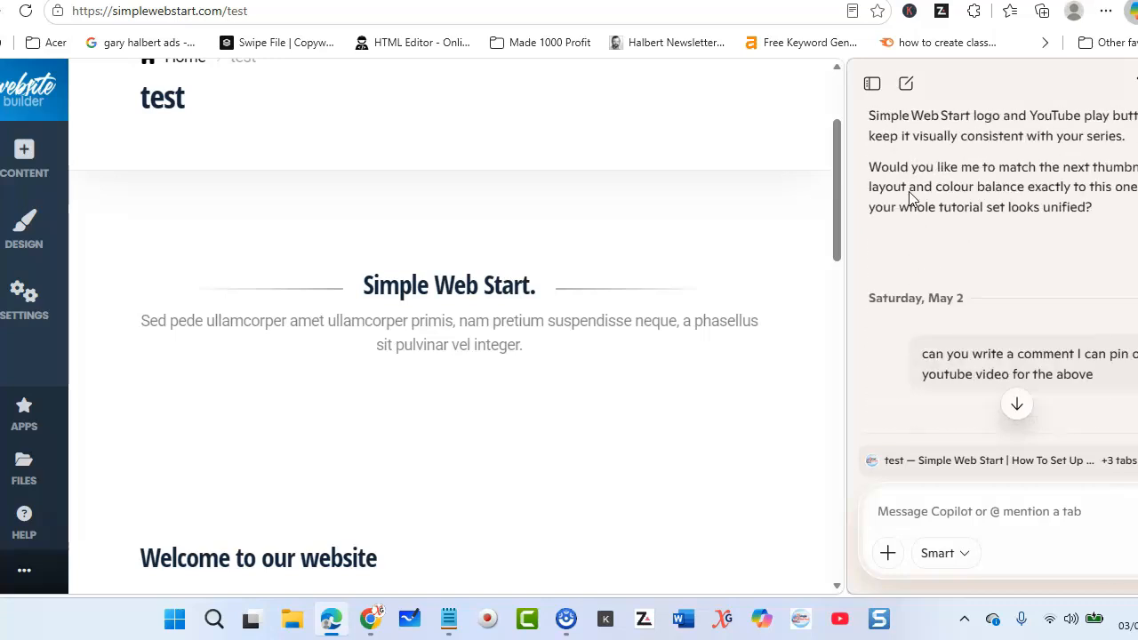
scroll(909, 197, up, 5)
scroll(909, 197, down, 7)
scroll(909, 198, down, 10)
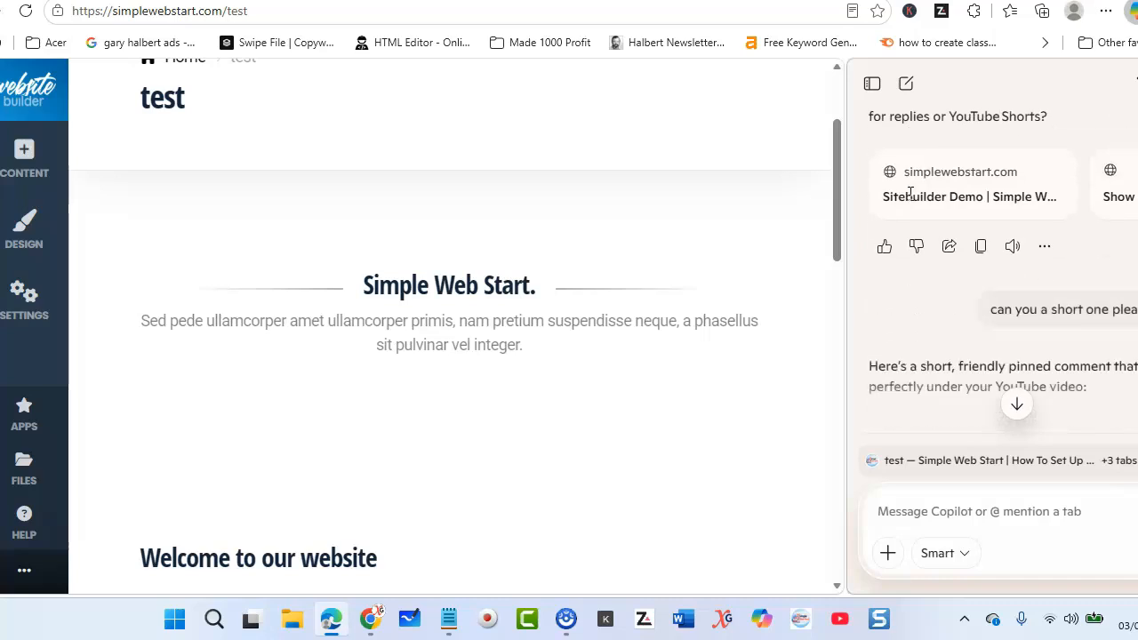
scroll(910, 194, down, 4)
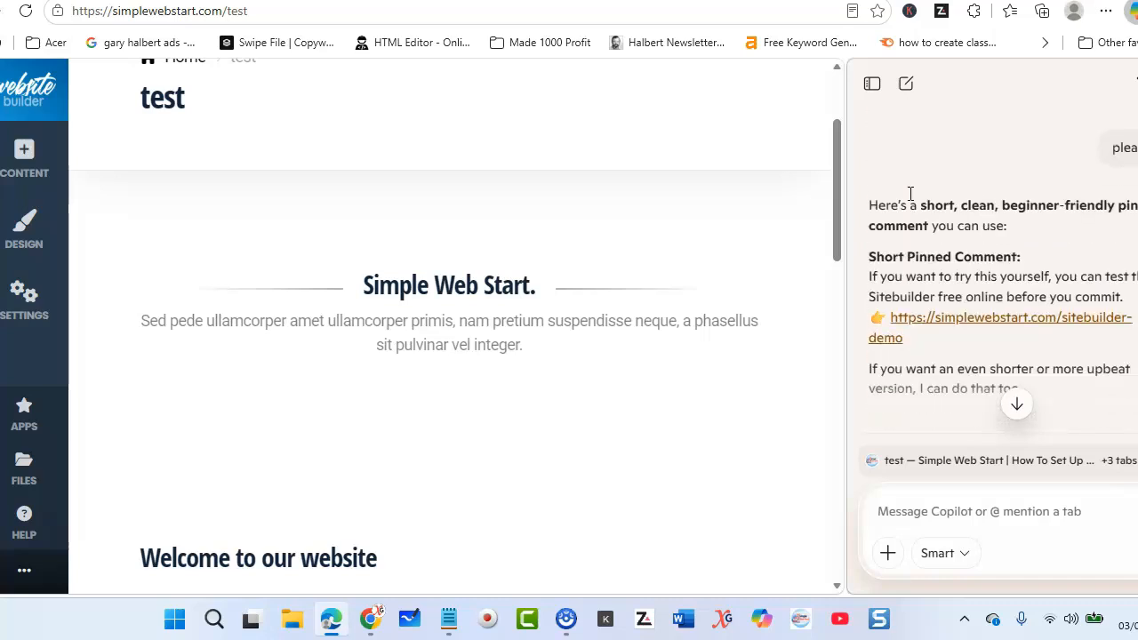
scroll(911, 194, down, 3)
scroll(911, 194, down, 1)
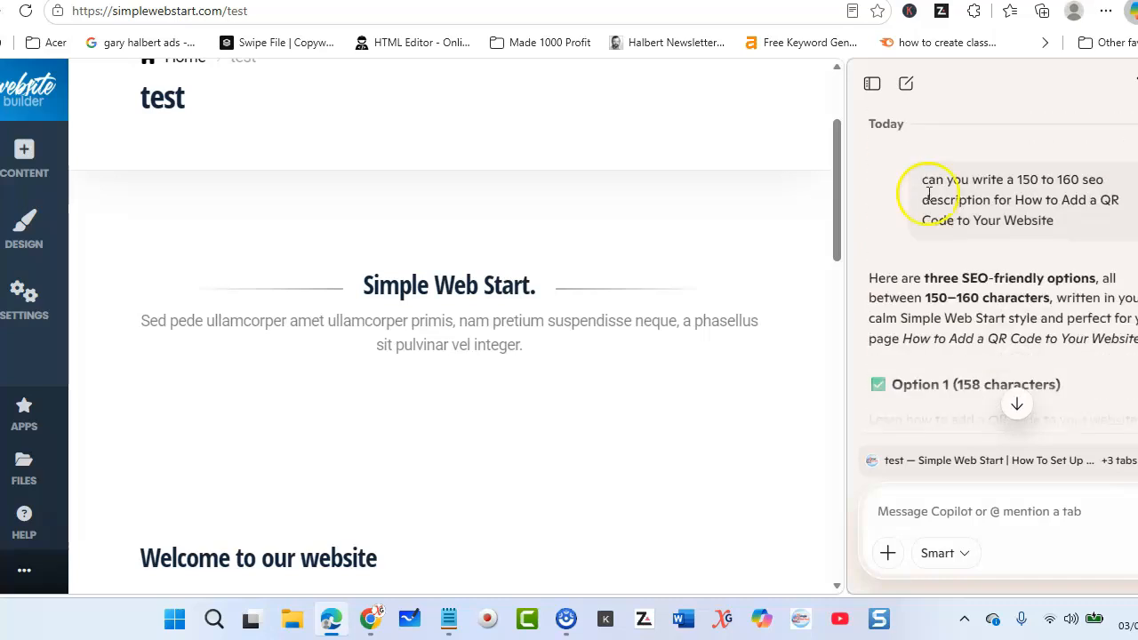
scroll(972, 213, down, 3)
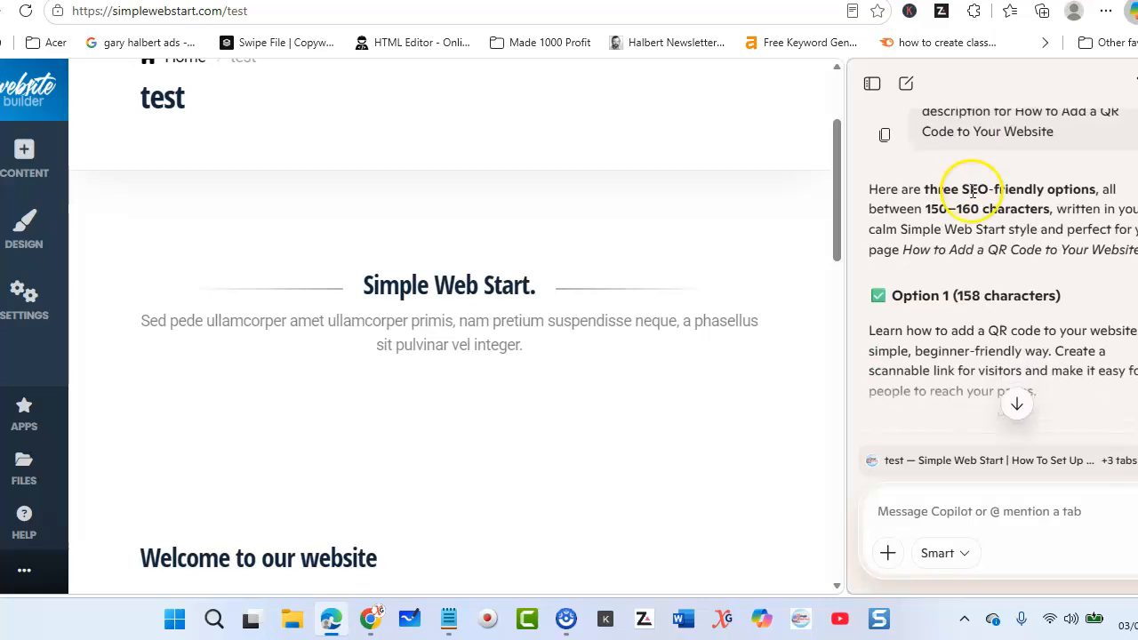
- Replace the header block's title with "How to Add a QR Code to Your Website" copied from Copilot's answer
scroll(972, 190, up, 1)
drag(905, 250, 1133, 250)
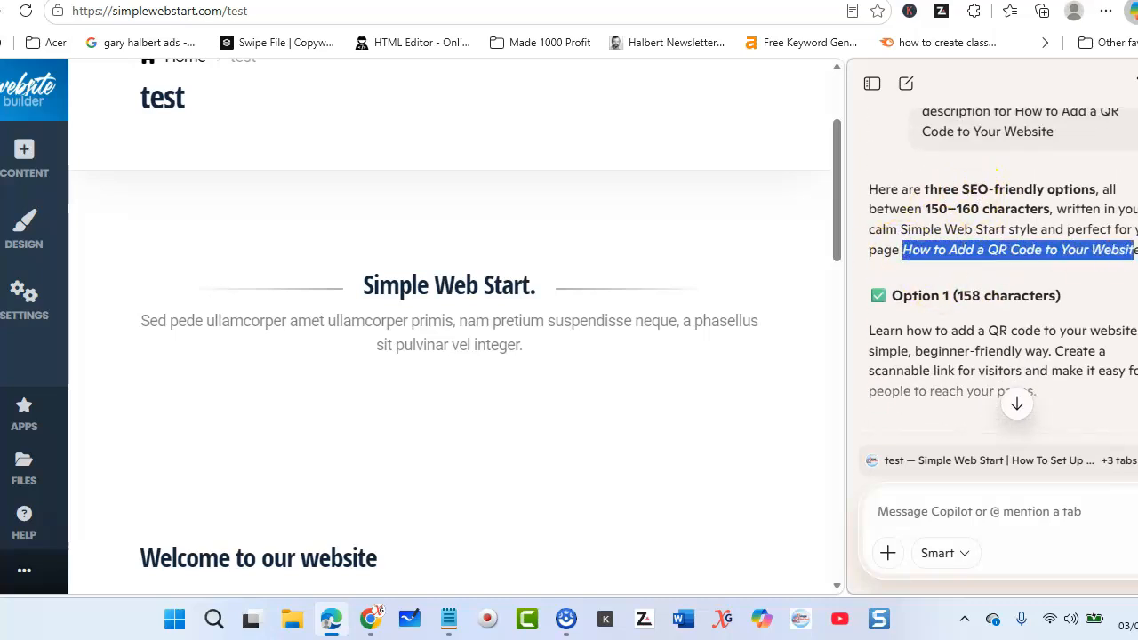
right_click(1019, 250)
click(1040, 270)
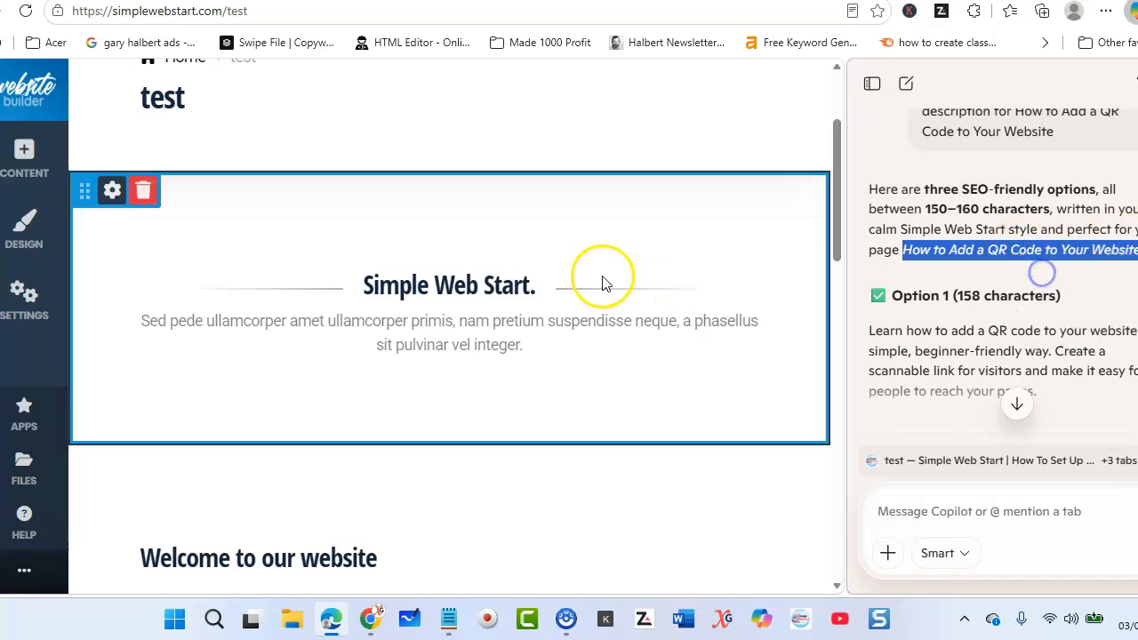
click(366, 285)
drag(368, 285, 543, 289)
right_click(476, 285)
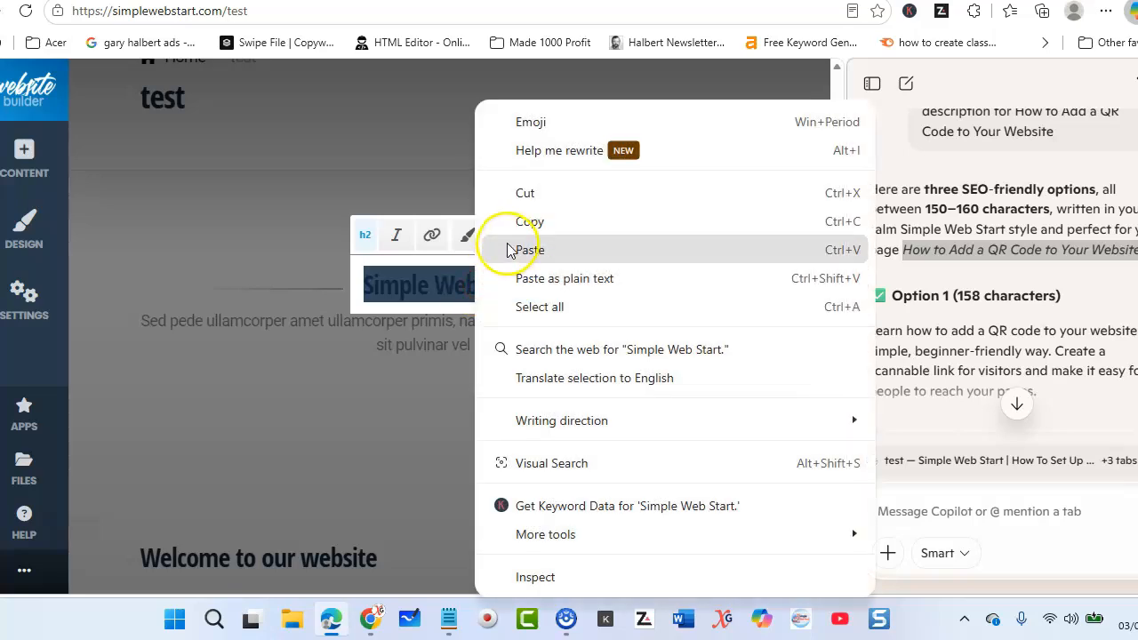
click(510, 250)
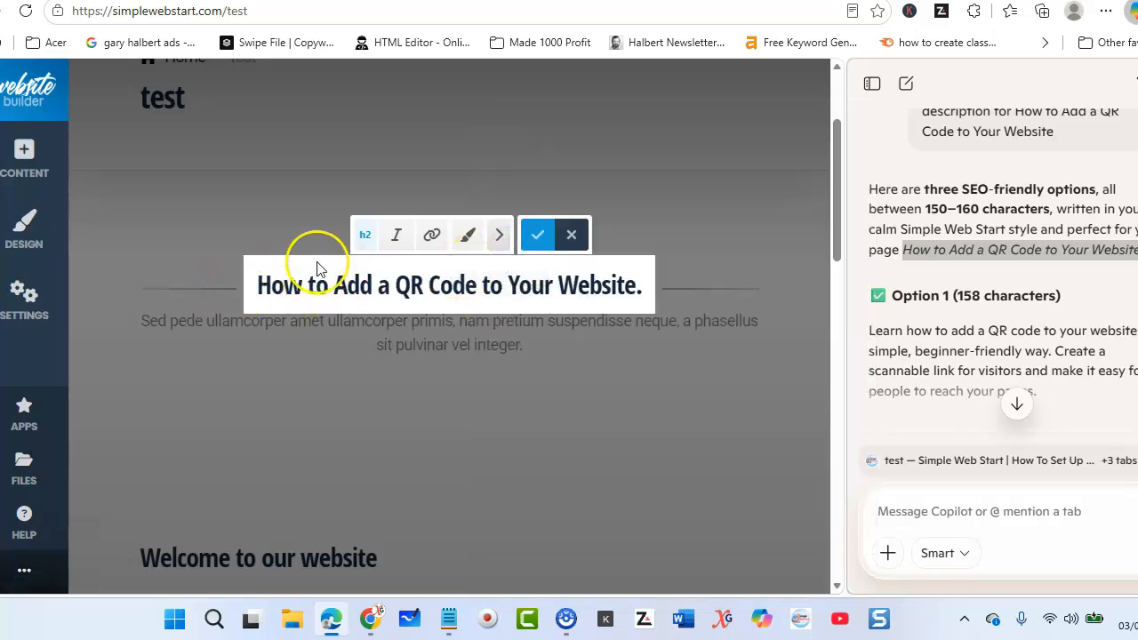
- Colour the whole header title blue and save the change
drag(257, 284, 654, 281)
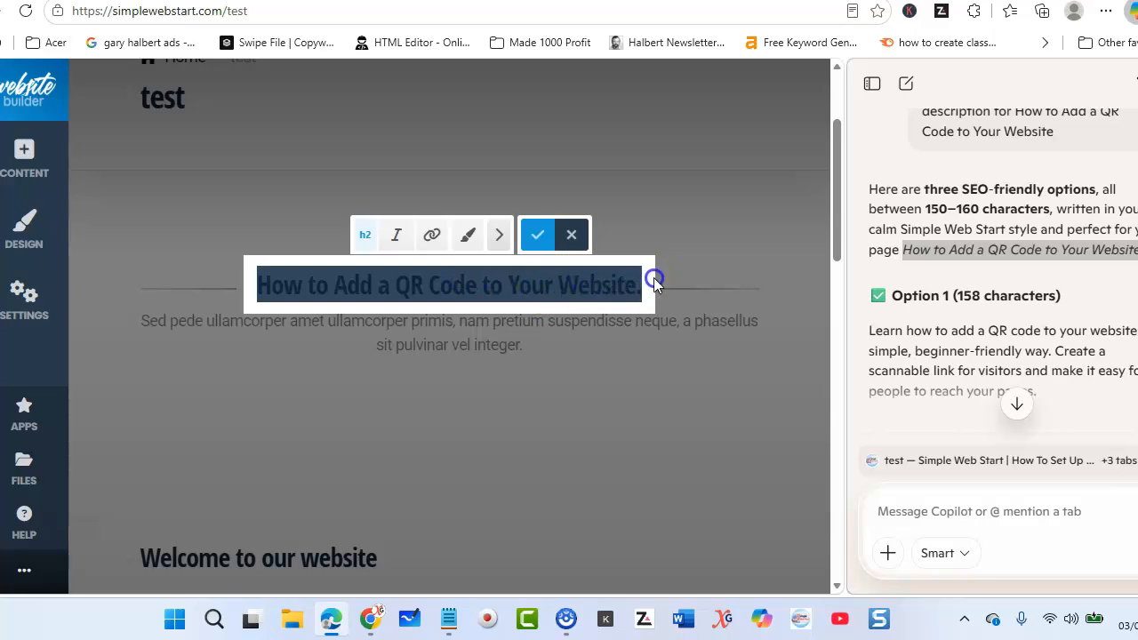
click(468, 235)
click(480, 154)
click(435, 233)
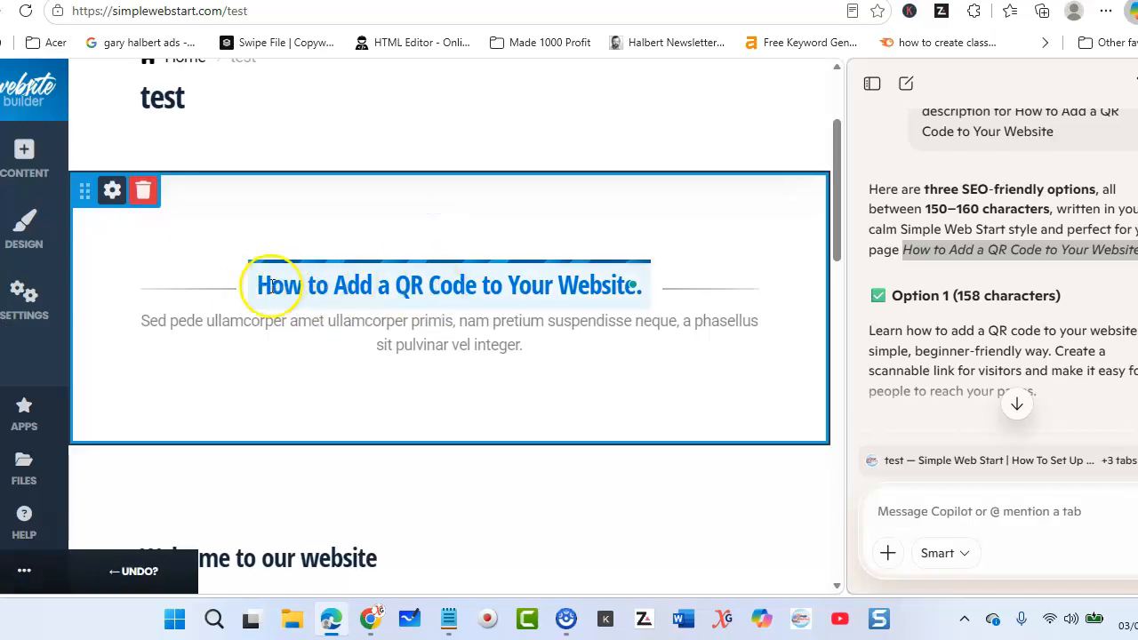
- Set the blue title's header type to h1 and save it
click(263, 285)
drag(258, 285, 643, 291)
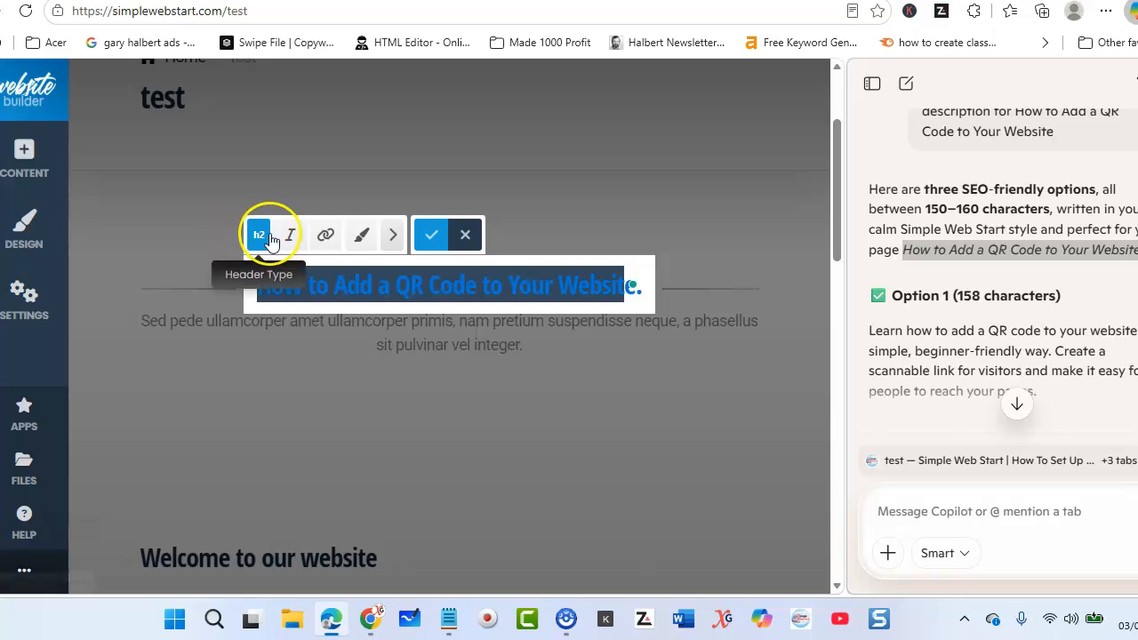
click(259, 237)
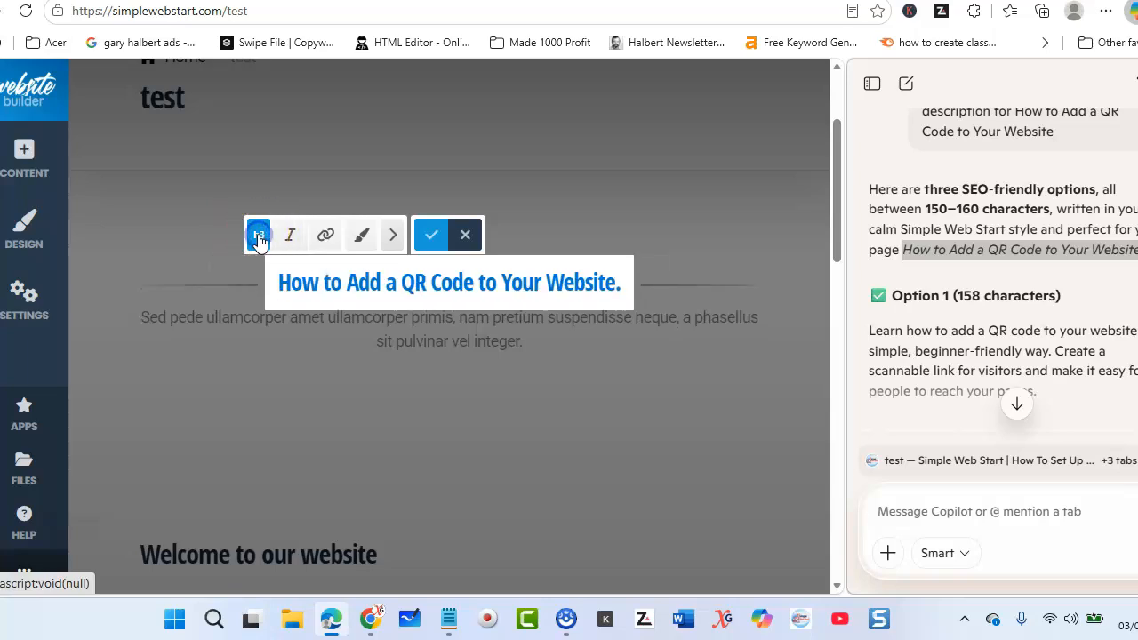
click(259, 237)
click(259, 237)
click(259, 237)
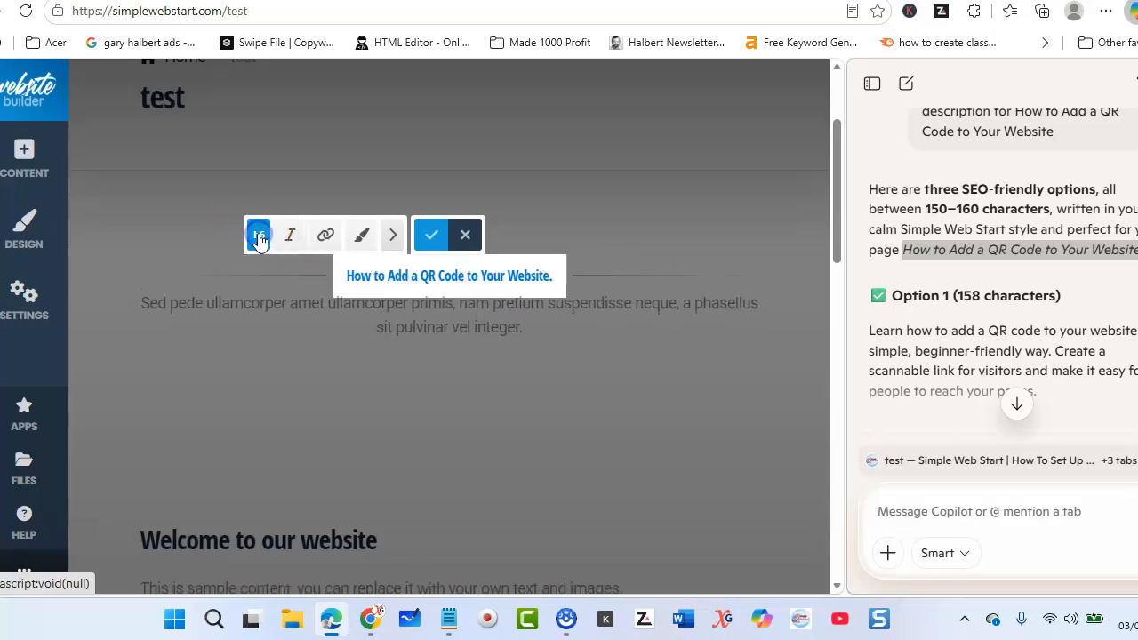
click(259, 238)
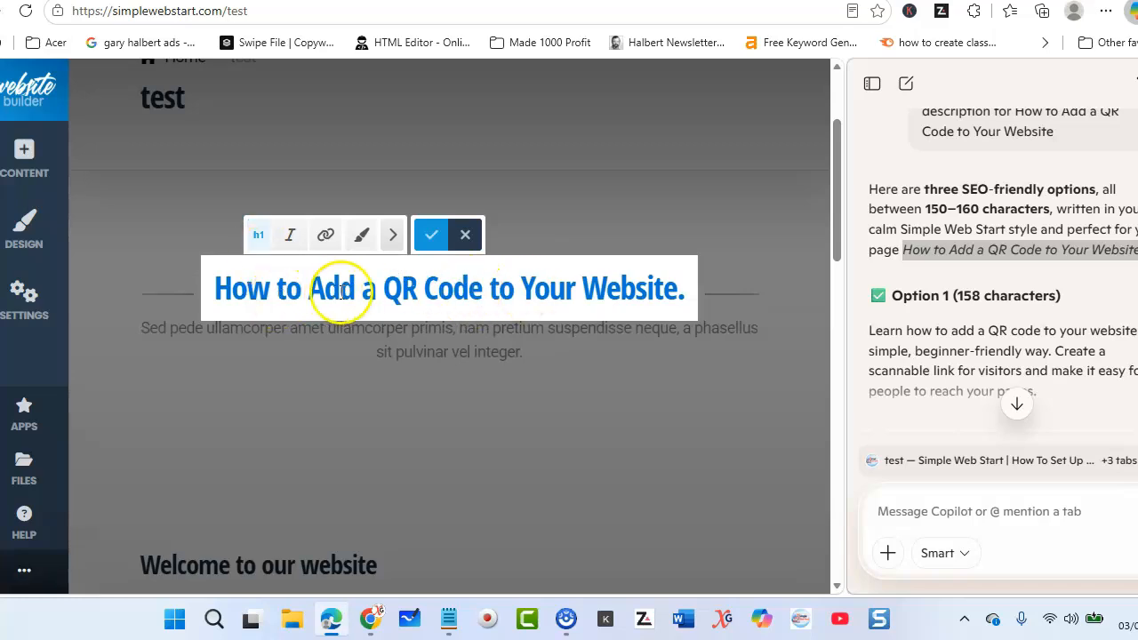
click(431, 237)
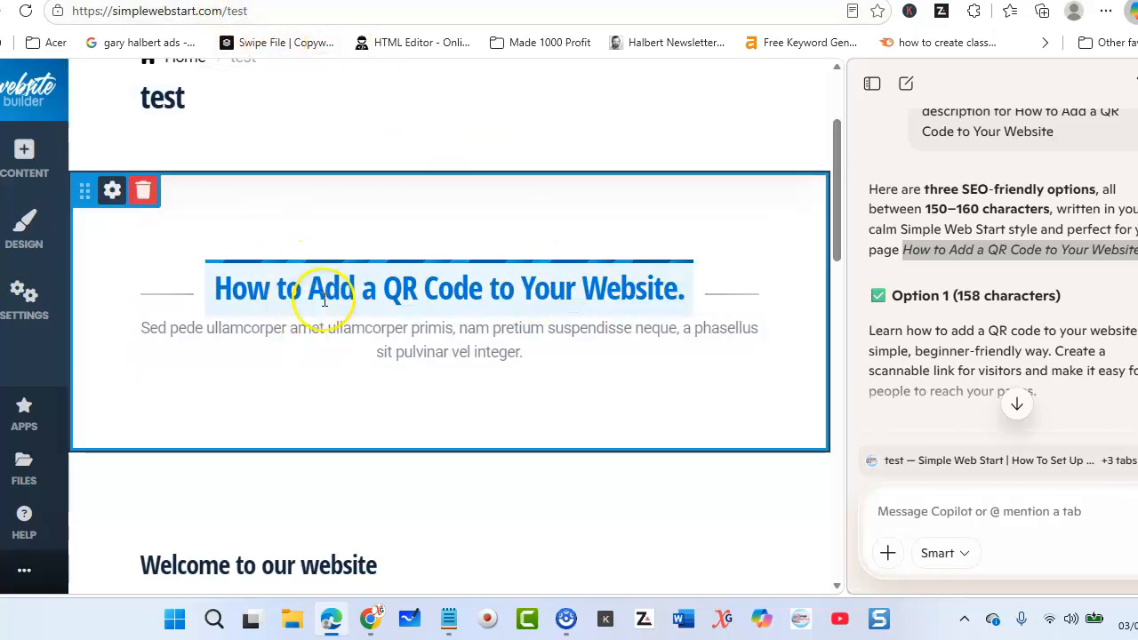
- Copy the Option 1 QR code description from Copilot's three SEO suggestions
triple_click(247, 288)
scroll(327, 294, down, 2)
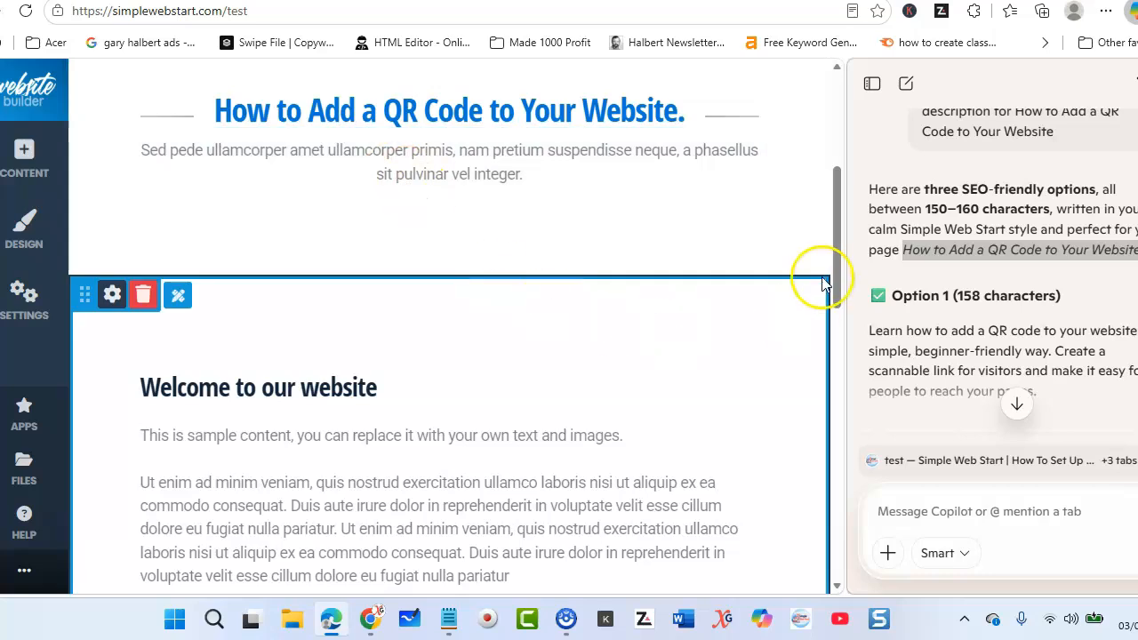
scroll(894, 204, up, 2)
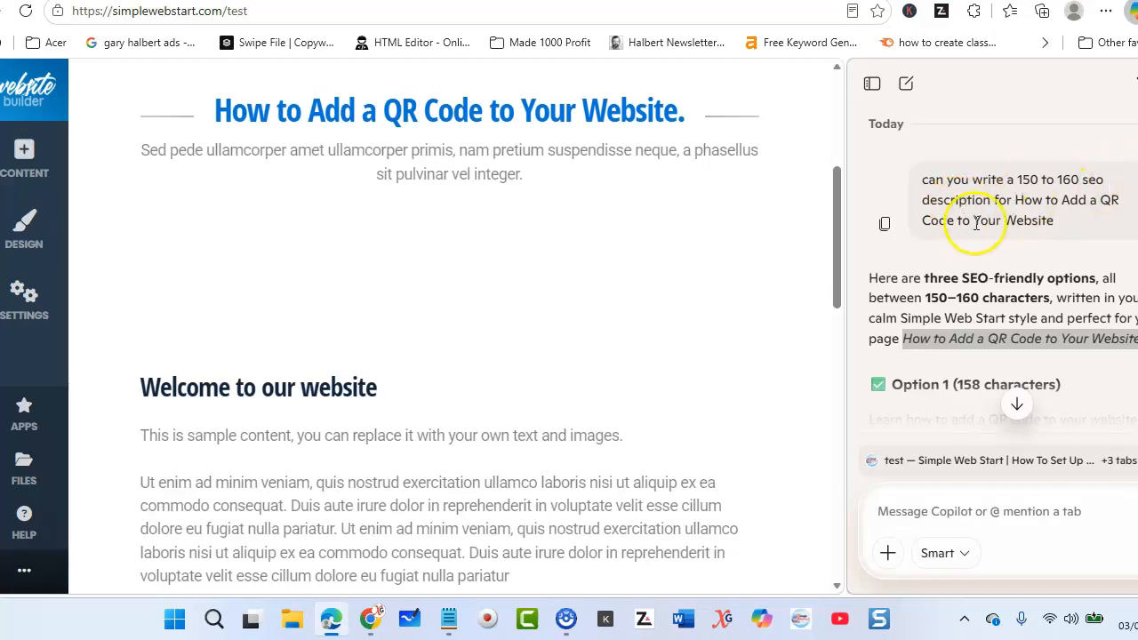
scroll(977, 222, down, 3)
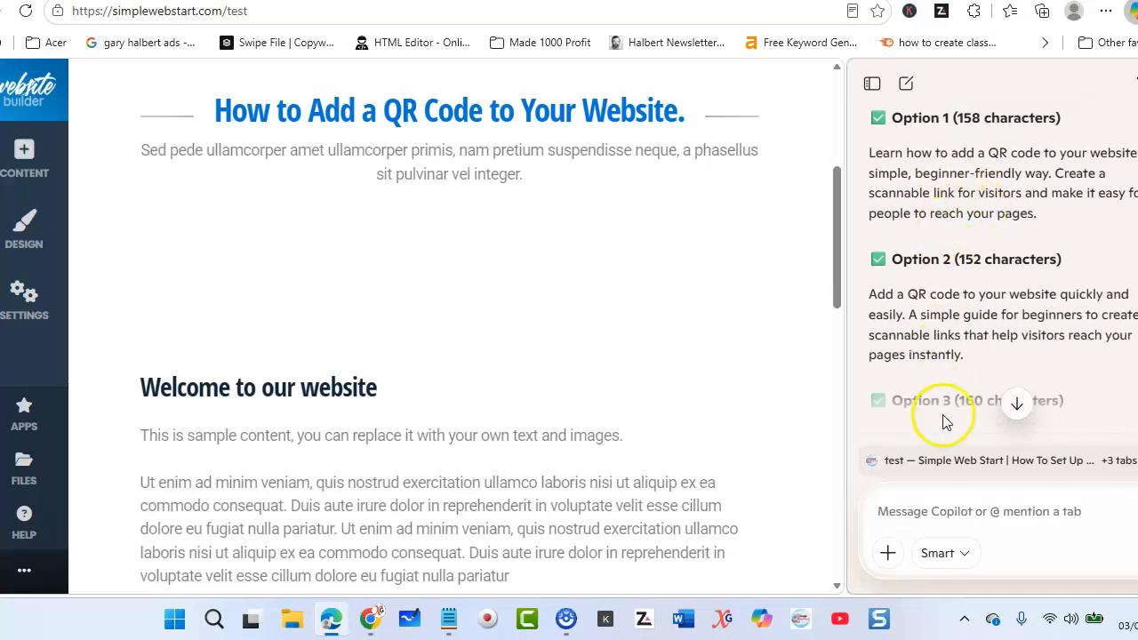
scroll(940, 220, down, 2)
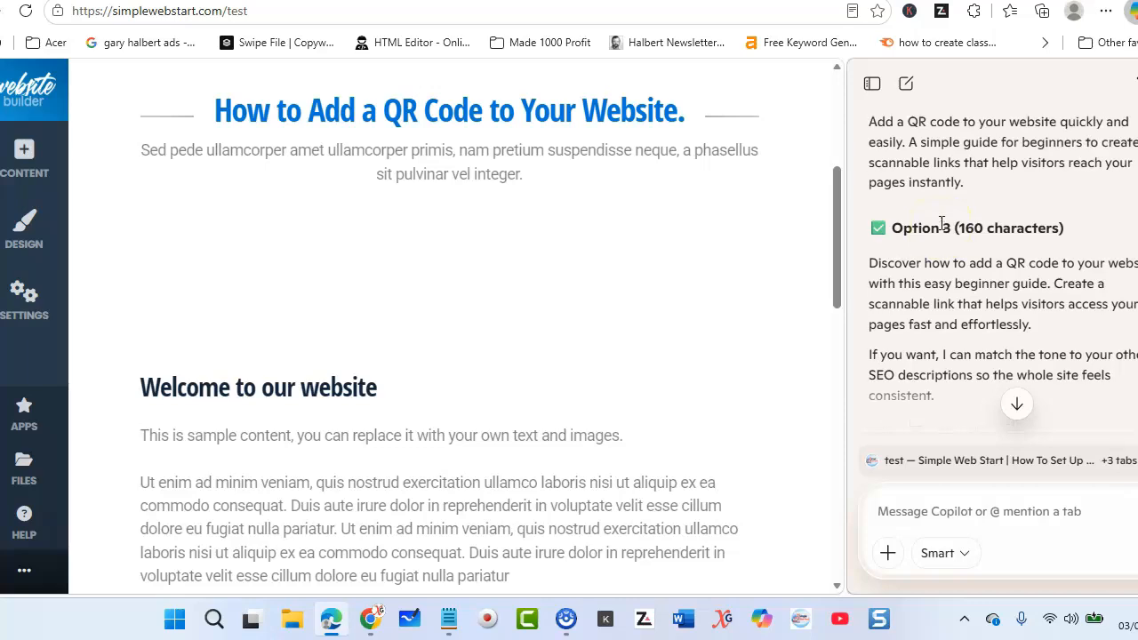
scroll(942, 224, up, 2)
drag(1038, 215, 872, 156)
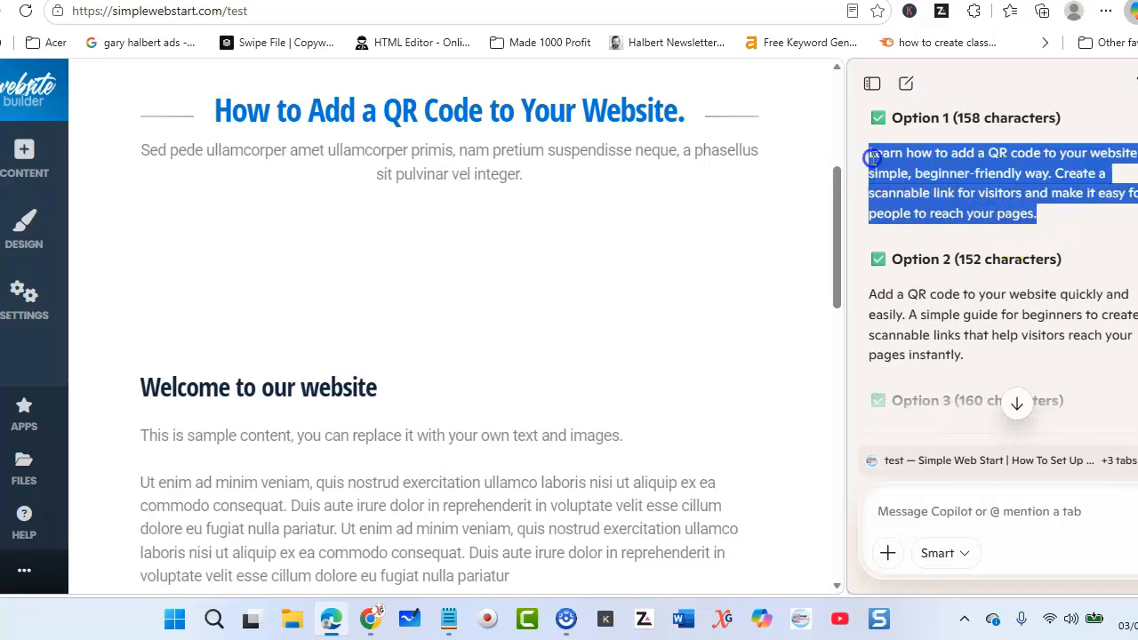
click(874, 157)
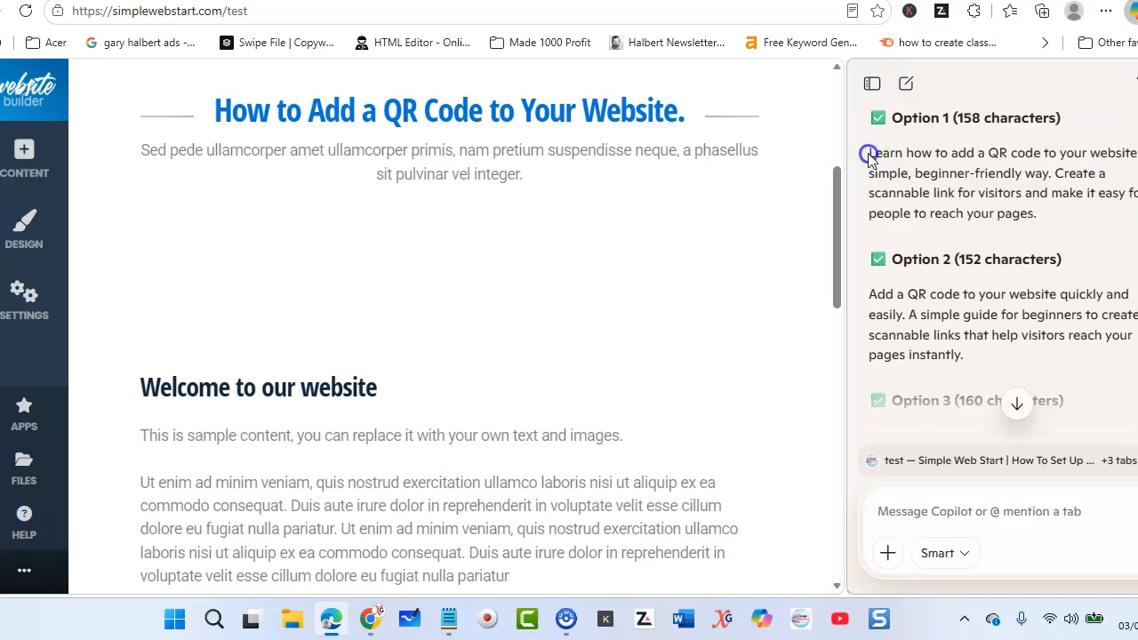
drag(871, 153, 1030, 214)
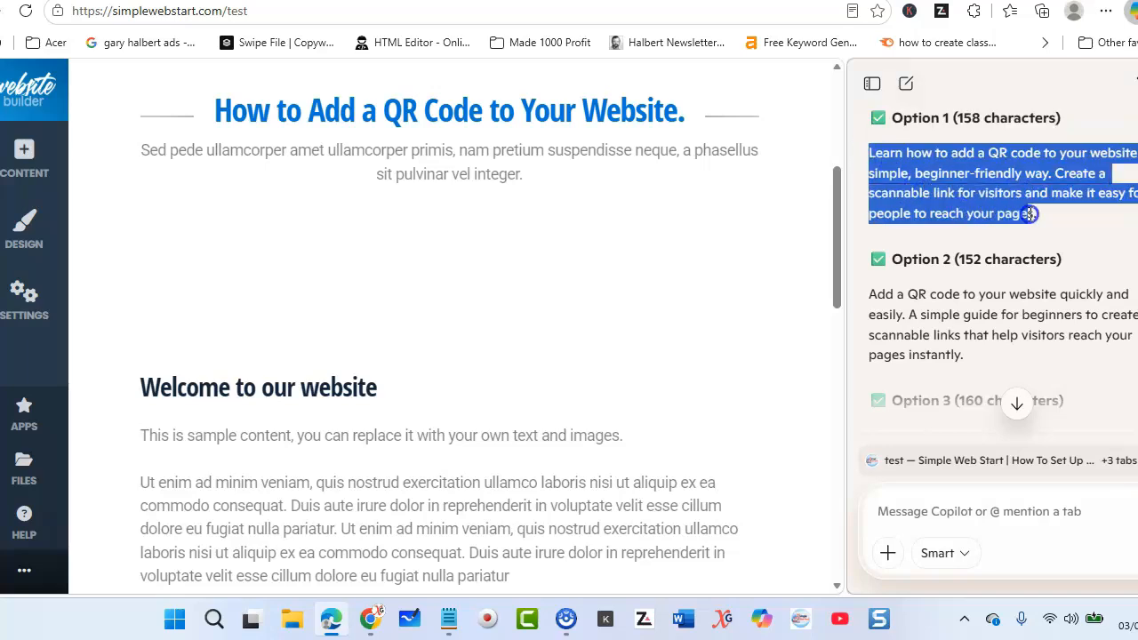
right_click(998, 192)
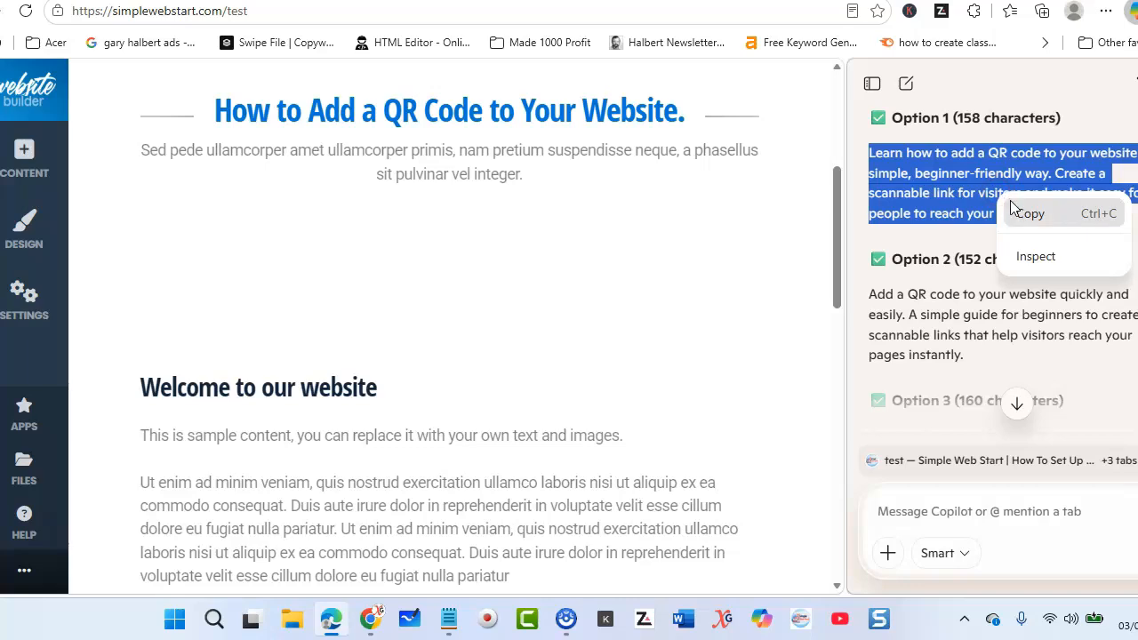
click(1031, 214)
- Replace the placeholder paragraph under the header title with the copied Option 1 description
drag(525, 173, 221, 145)
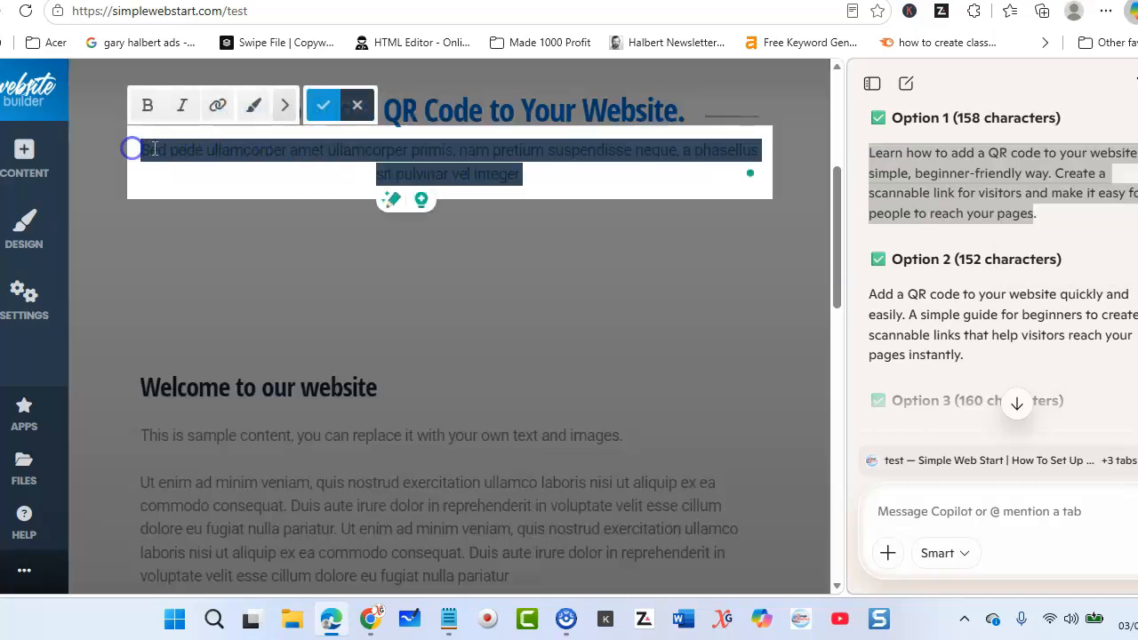
right_click(153, 148)
click(276, 247)
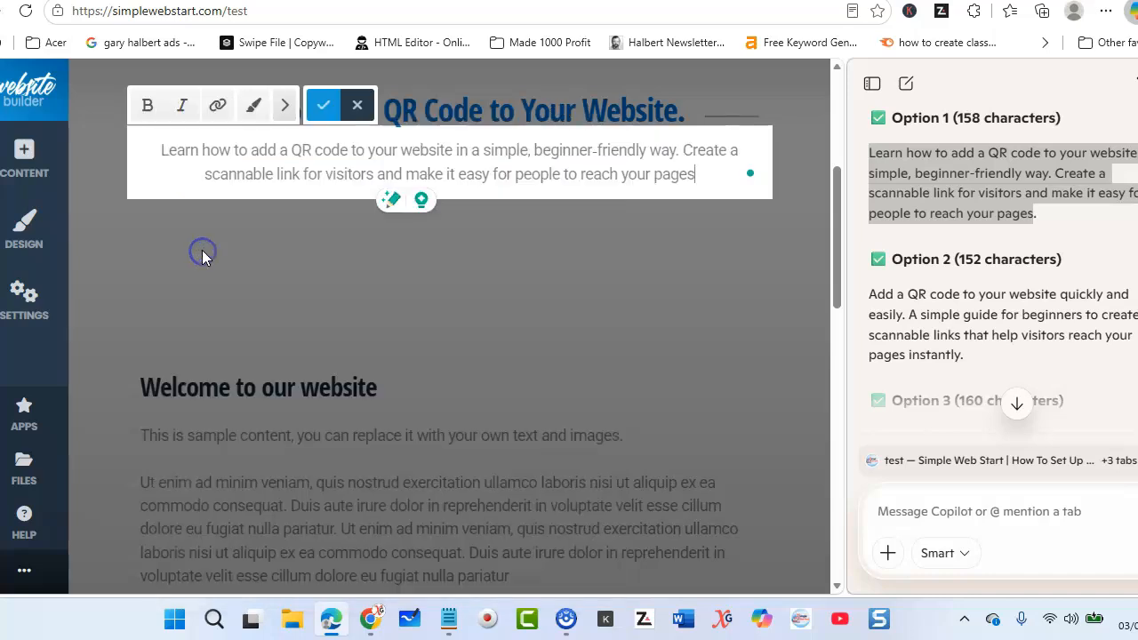
drag(694, 176, 191, 172)
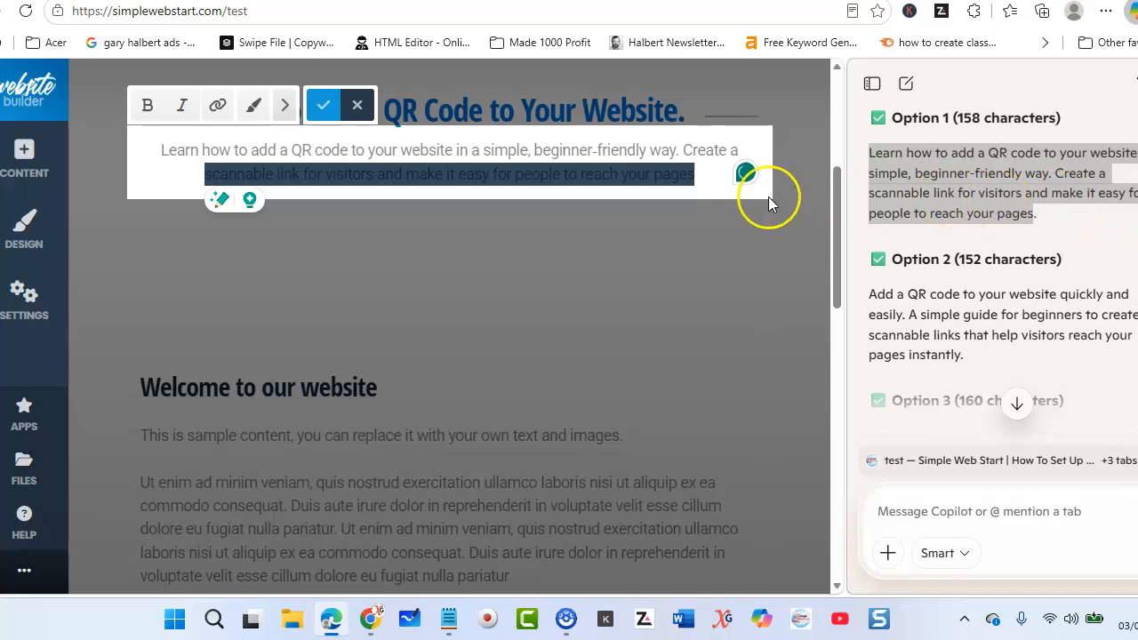
click(696, 178)
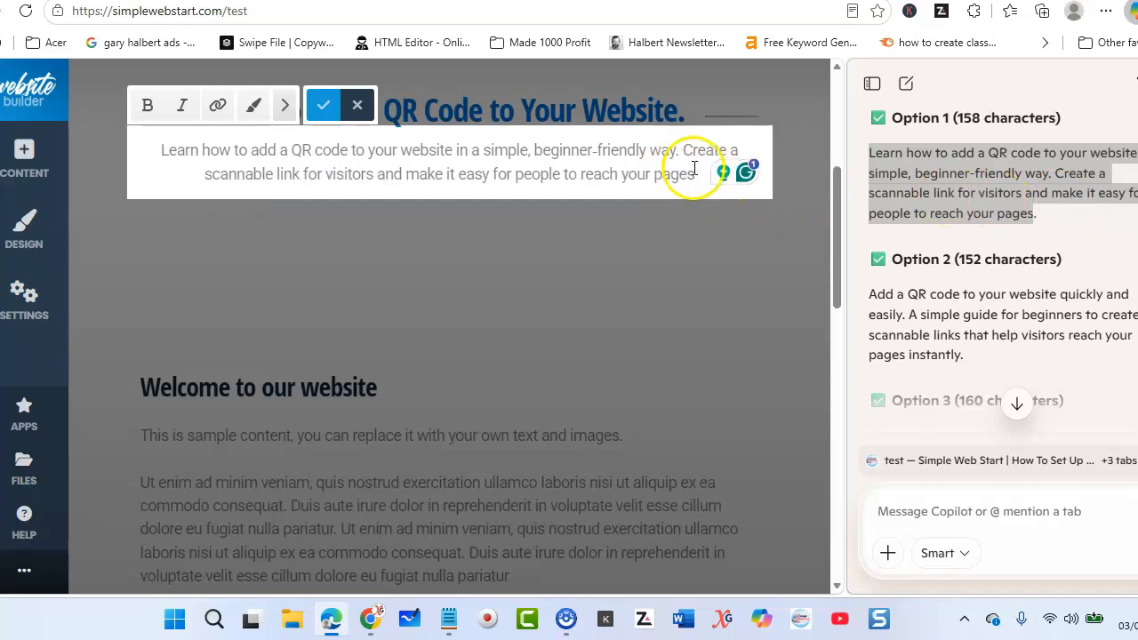
drag(695, 175, 341, 145)
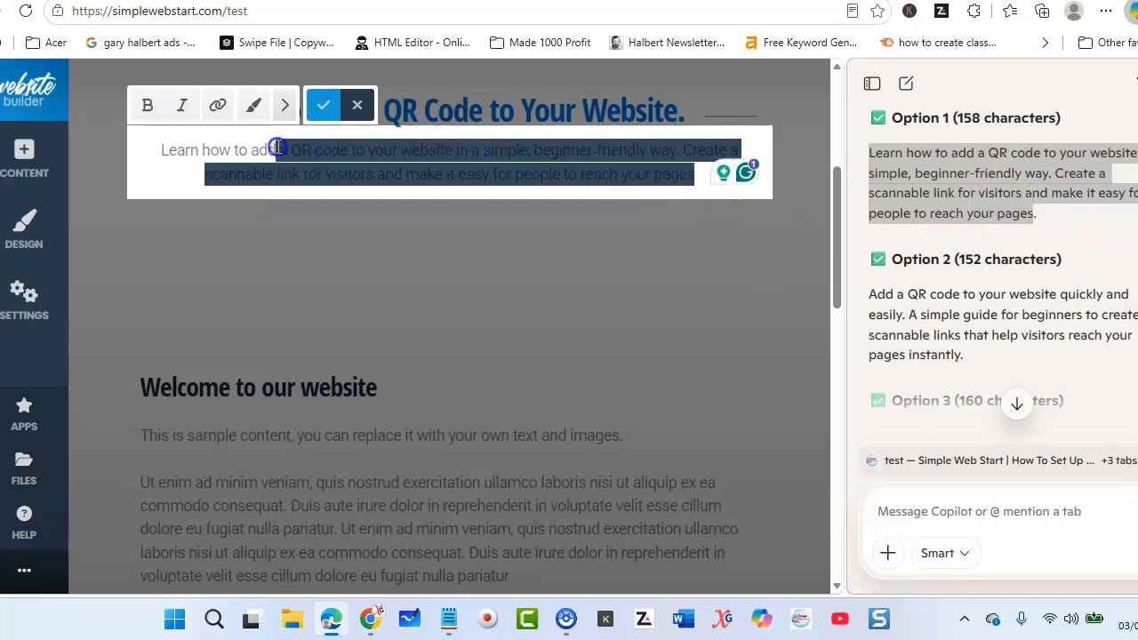
click(562, 166)
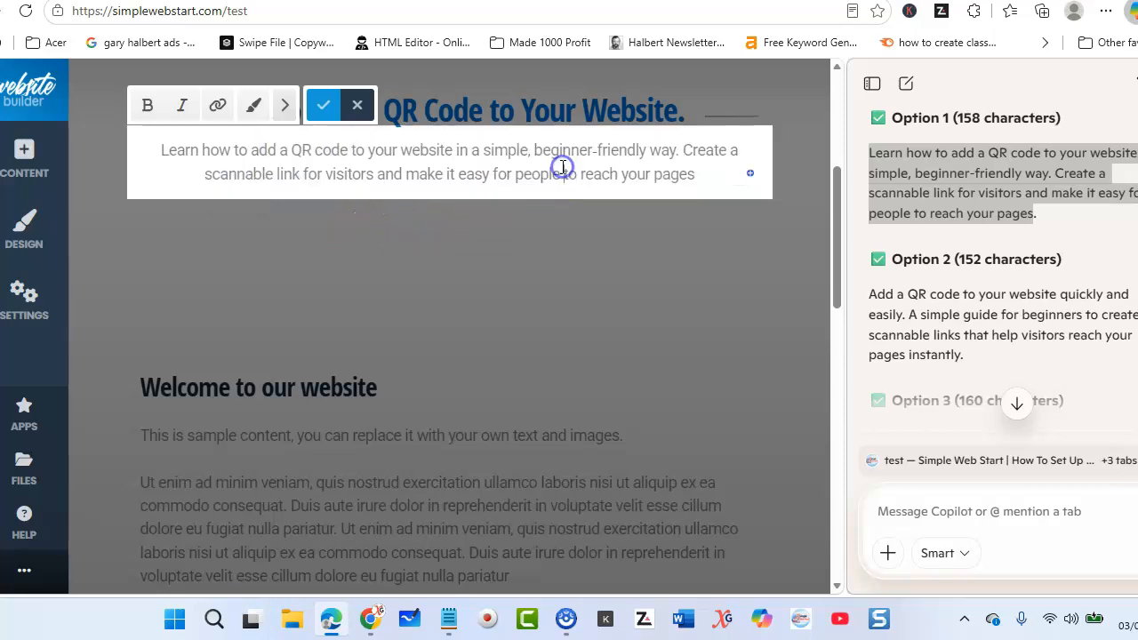
- Colour the header's description text black, save the change and close the Copilot pane
drag(696, 177, 175, 150)
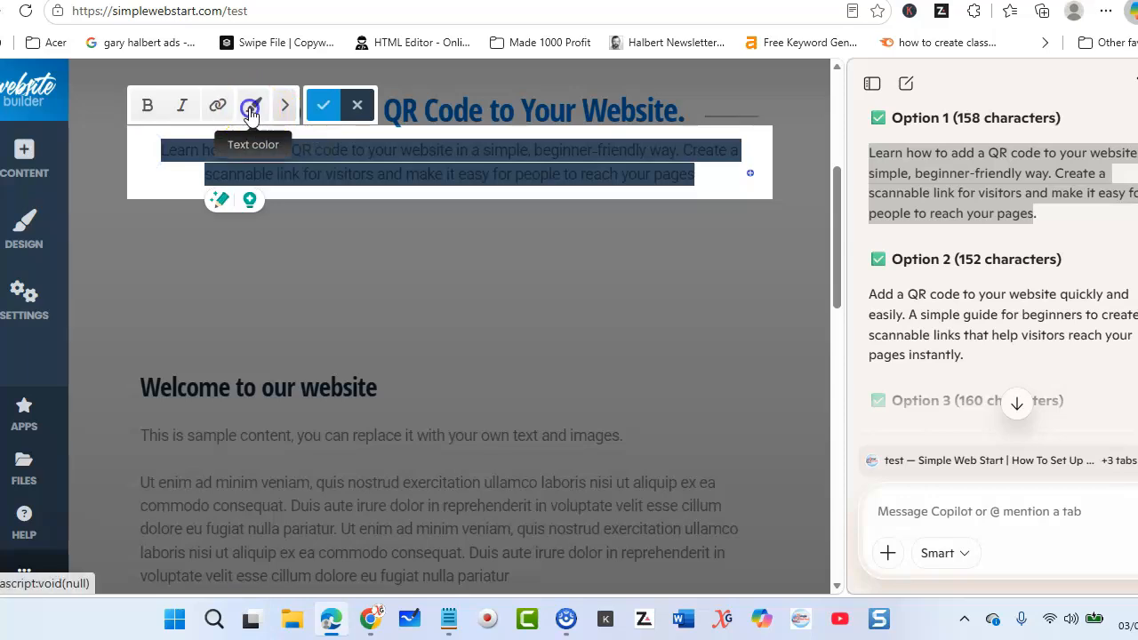
click(253, 106)
click(251, 178)
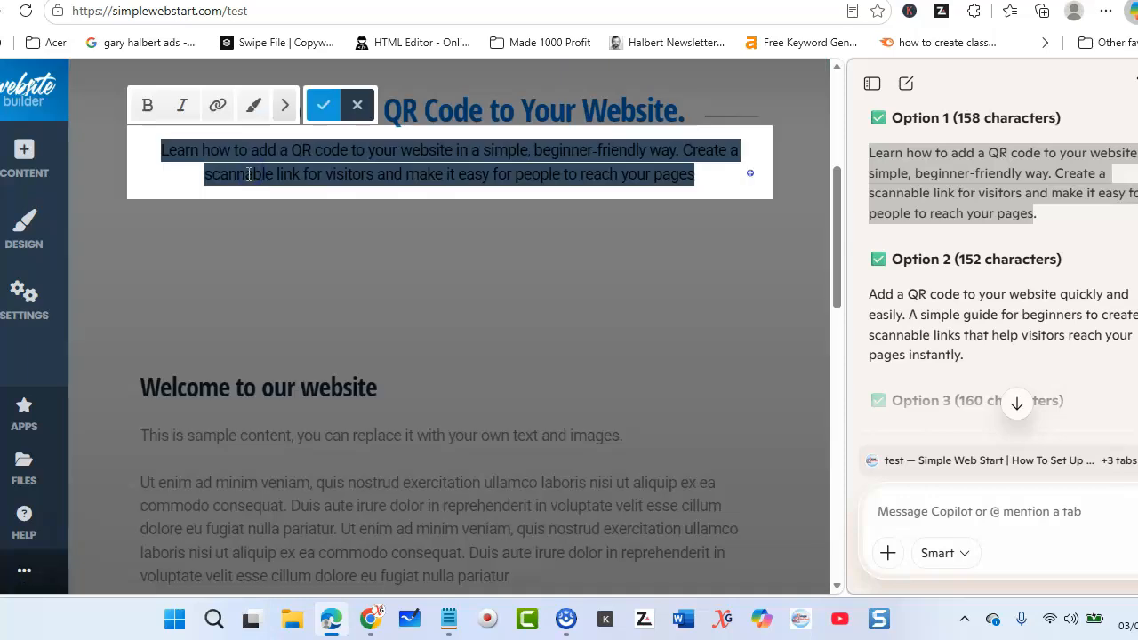
click(322, 107)
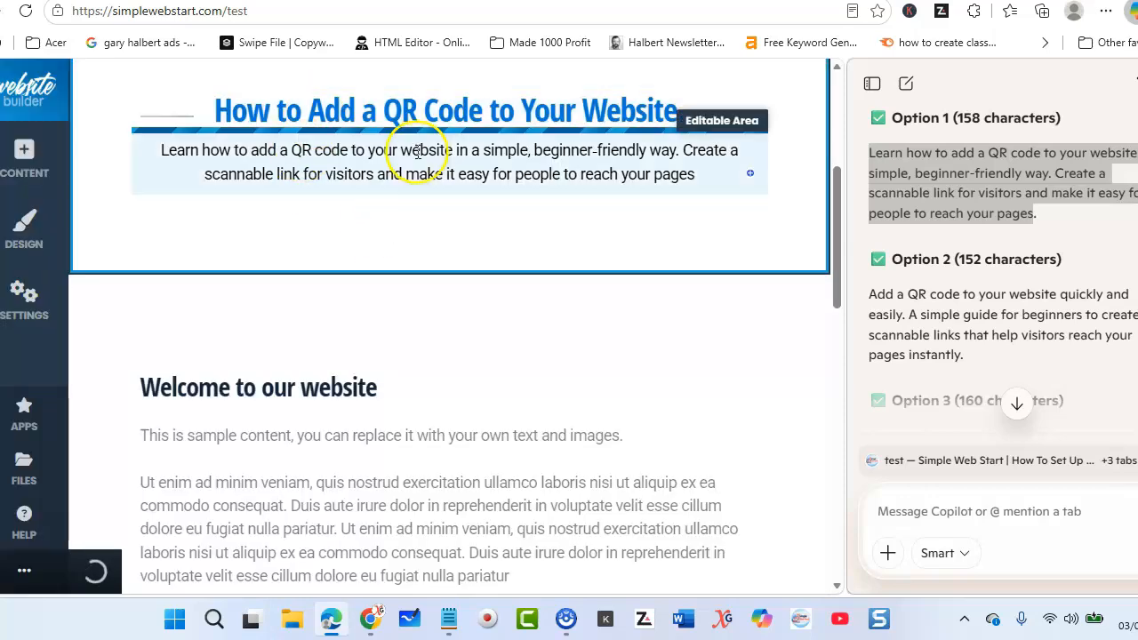
click(750, 182)
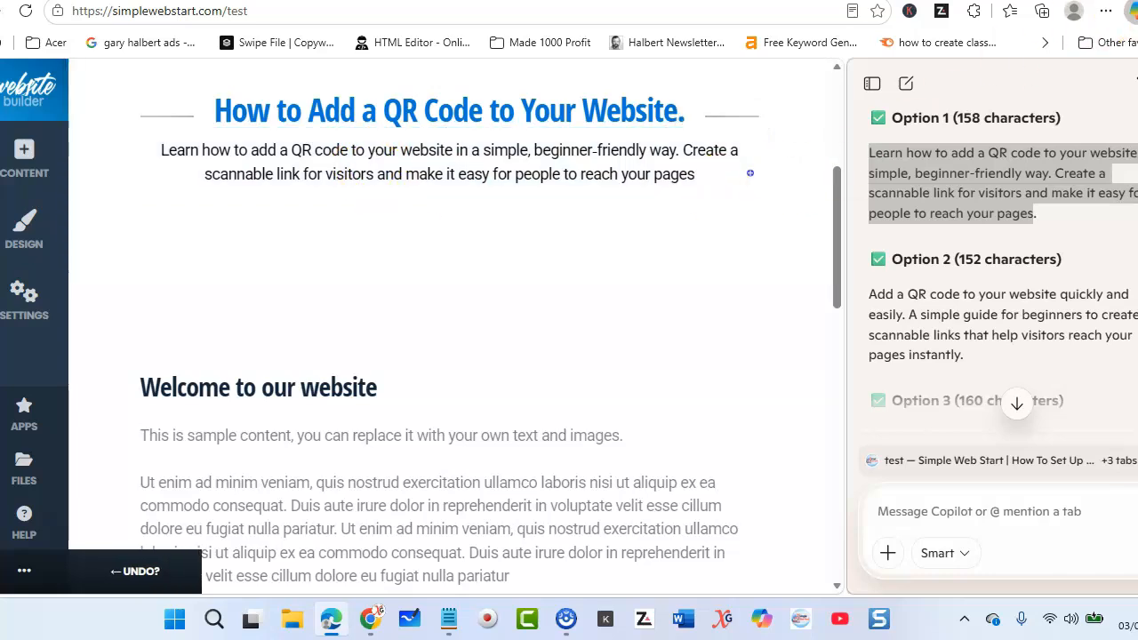
click(1137, 80)
click(376, 208)
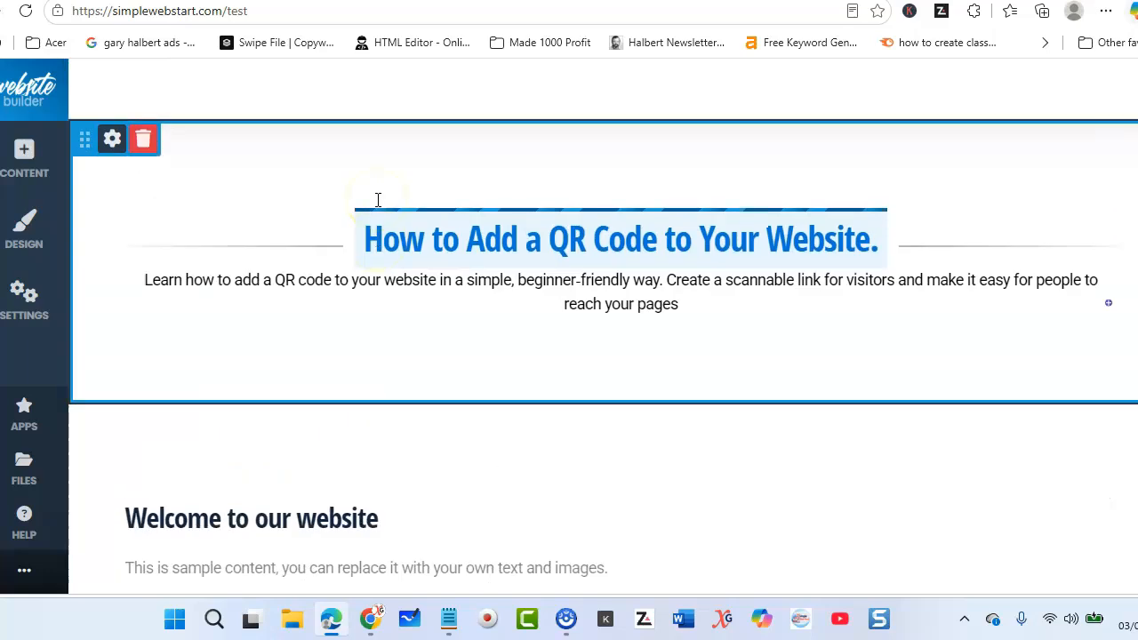
- Turn off default block spacing for the QR code header block, set its top padding to 50px and save
scroll(376, 208, down, 3)
click(435, 204)
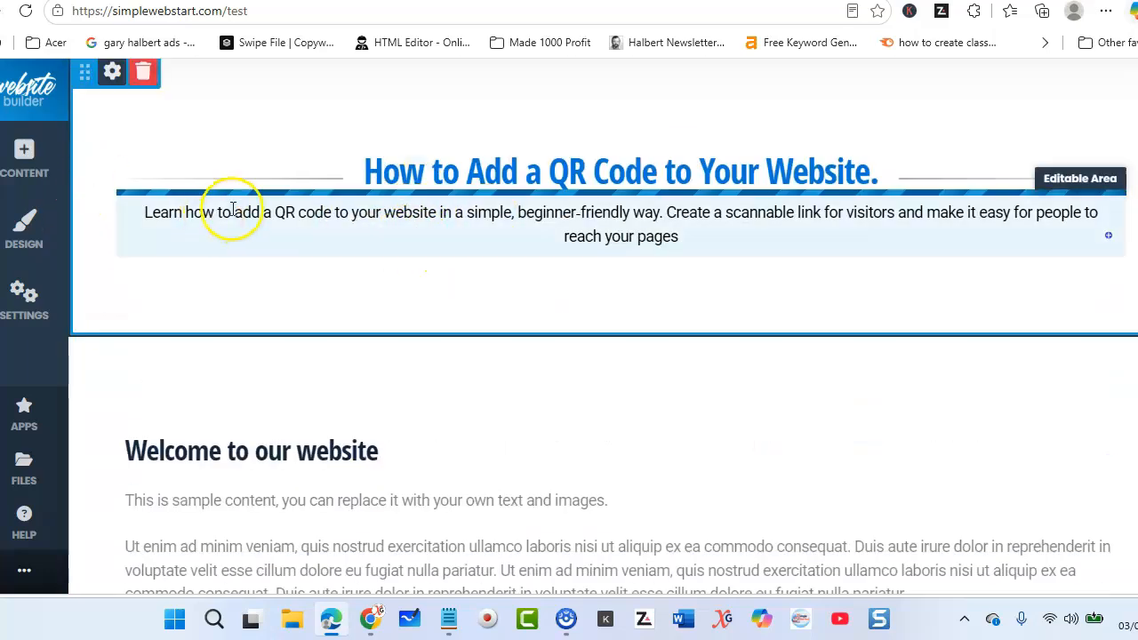
scroll(232, 210, up, 2)
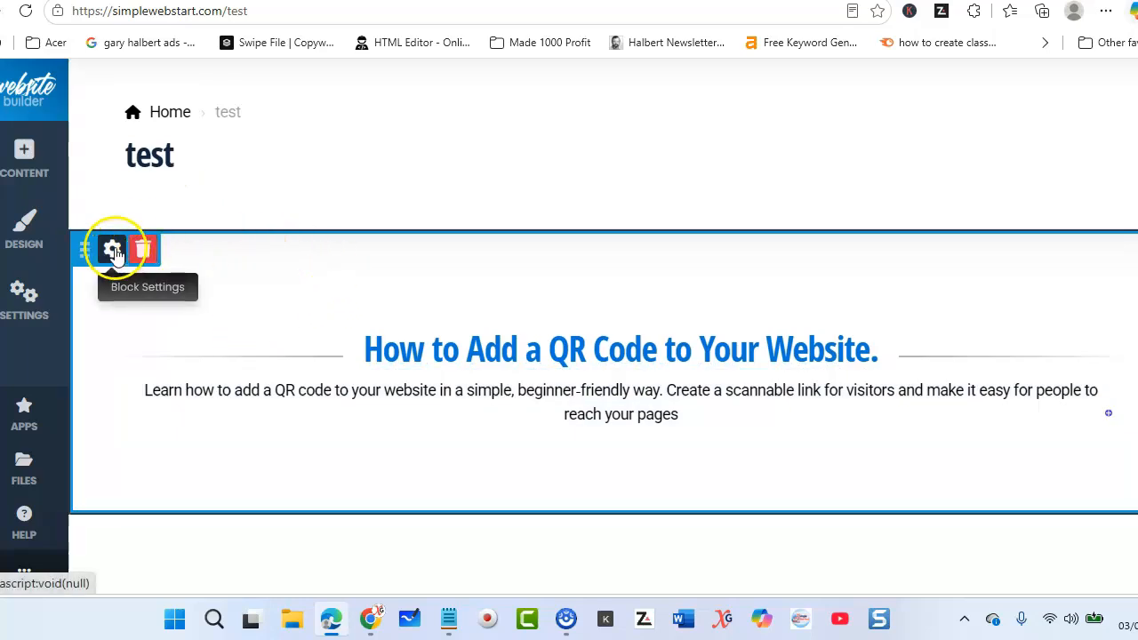
click(113, 251)
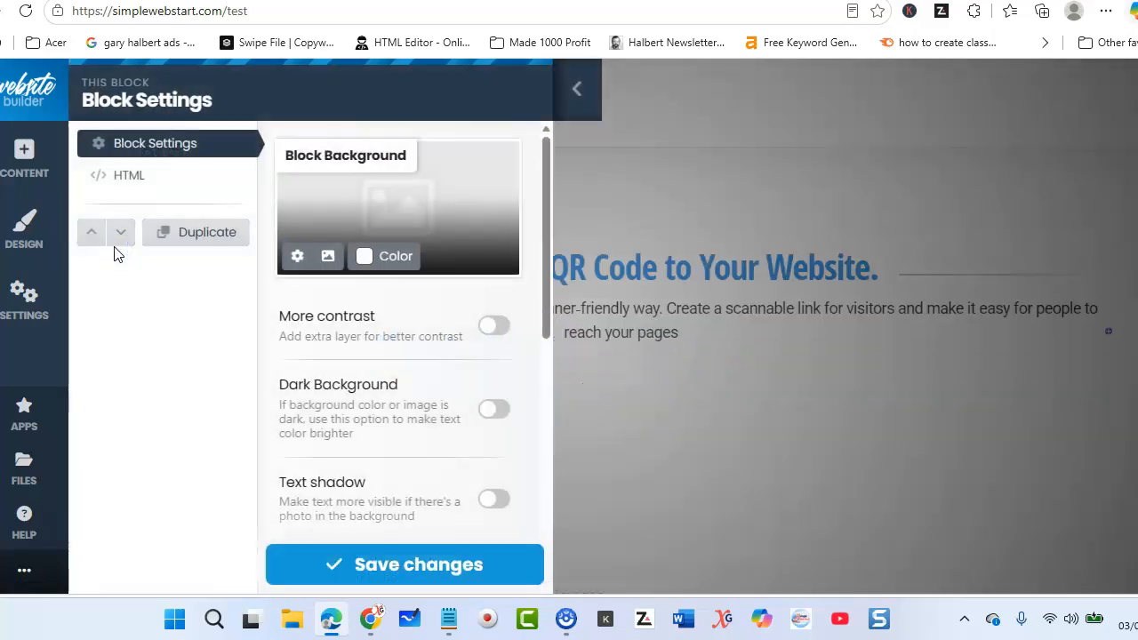
scroll(399, 335, down, 3)
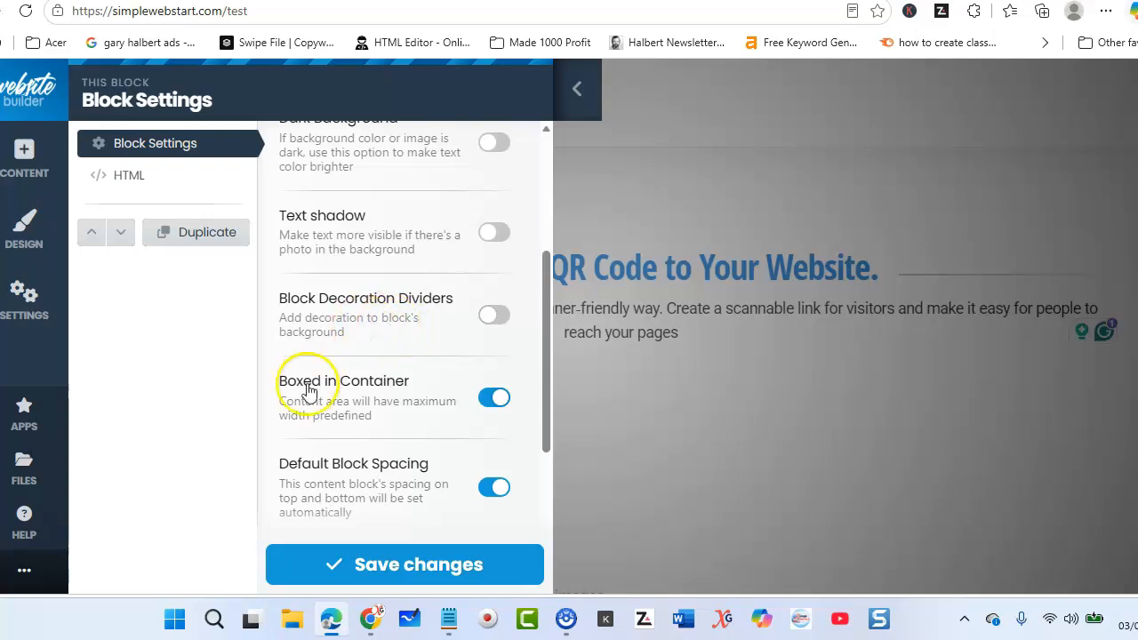
scroll(351, 391, down, 1)
click(347, 380)
scroll(348, 376, down, 2)
drag(372, 325, 327, 331)
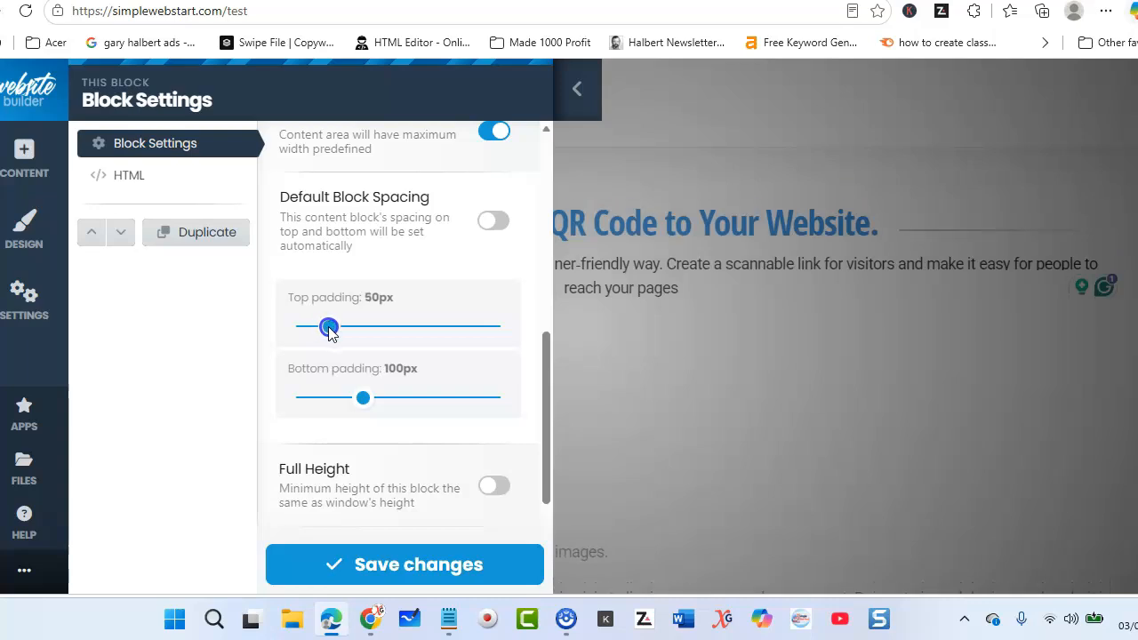
click(365, 561)
- Remove the breadcrumb block titled "test" above the QR code header and confirm the removal
scroll(407, 322, up, 2)
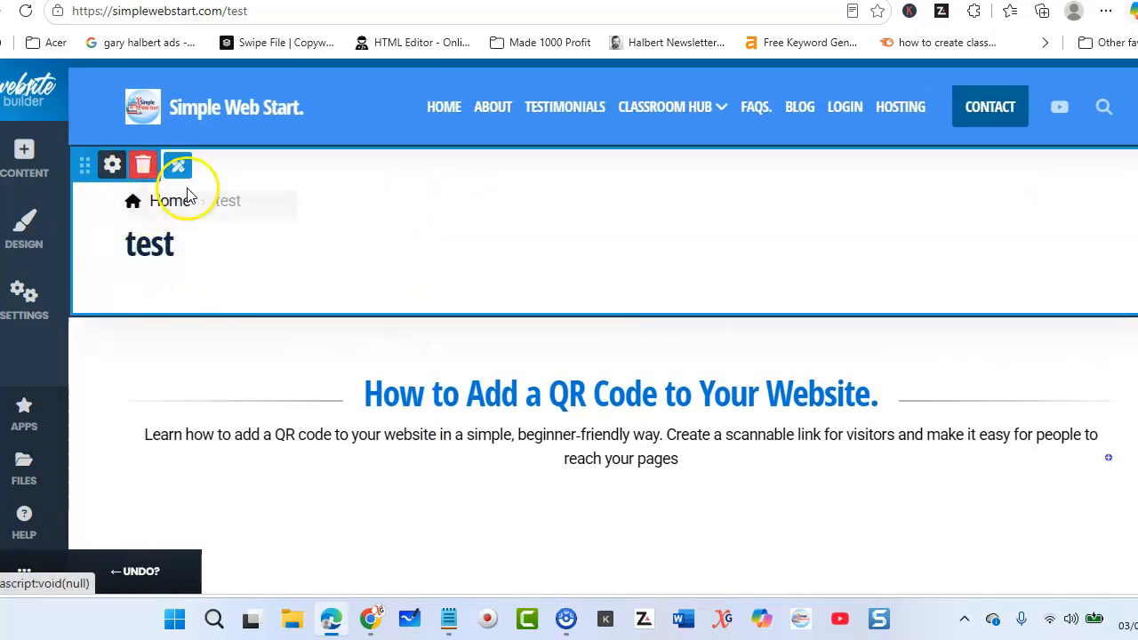
click(143, 167)
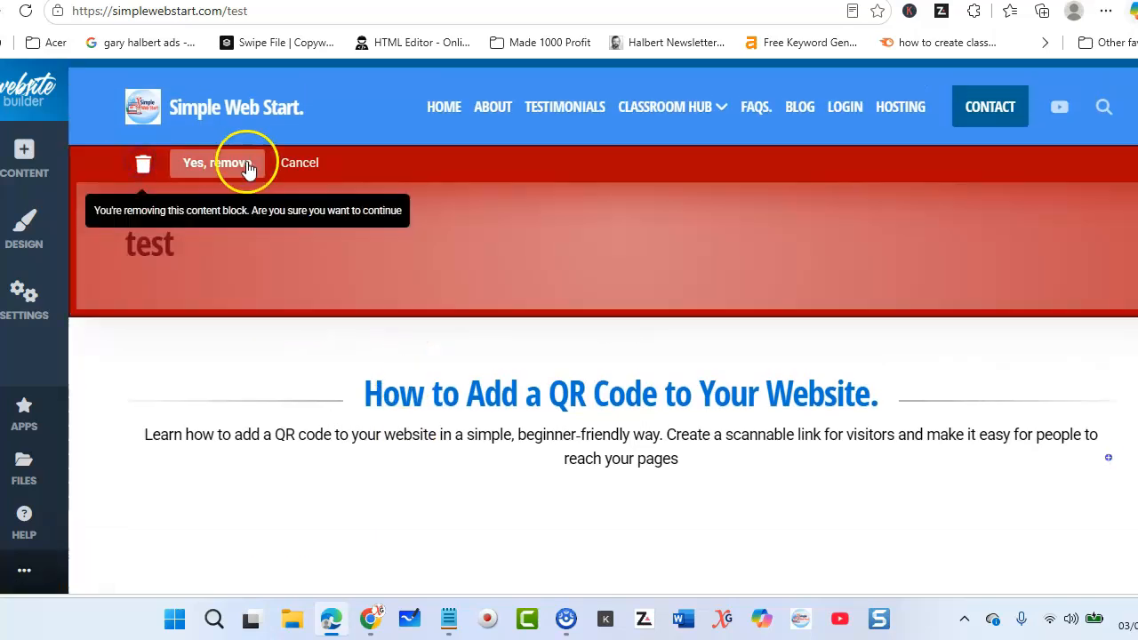
click(245, 164)
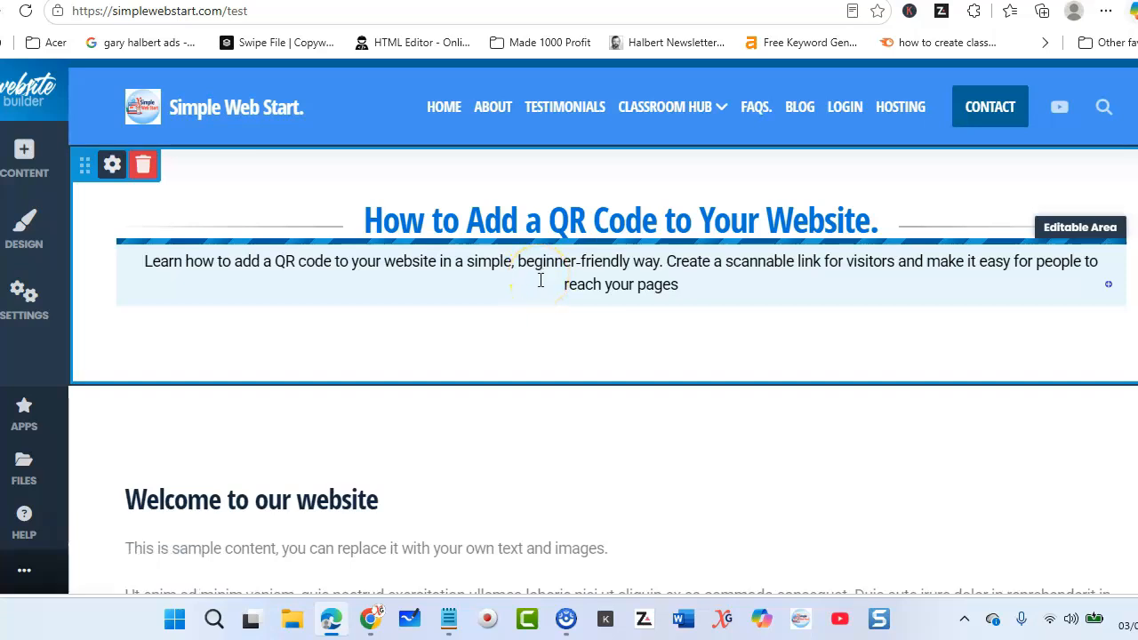
- Add the simple title-and-text block from the Contents category between the QR code header and the "Welcome to our website" block
scroll(552, 260, down, 2)
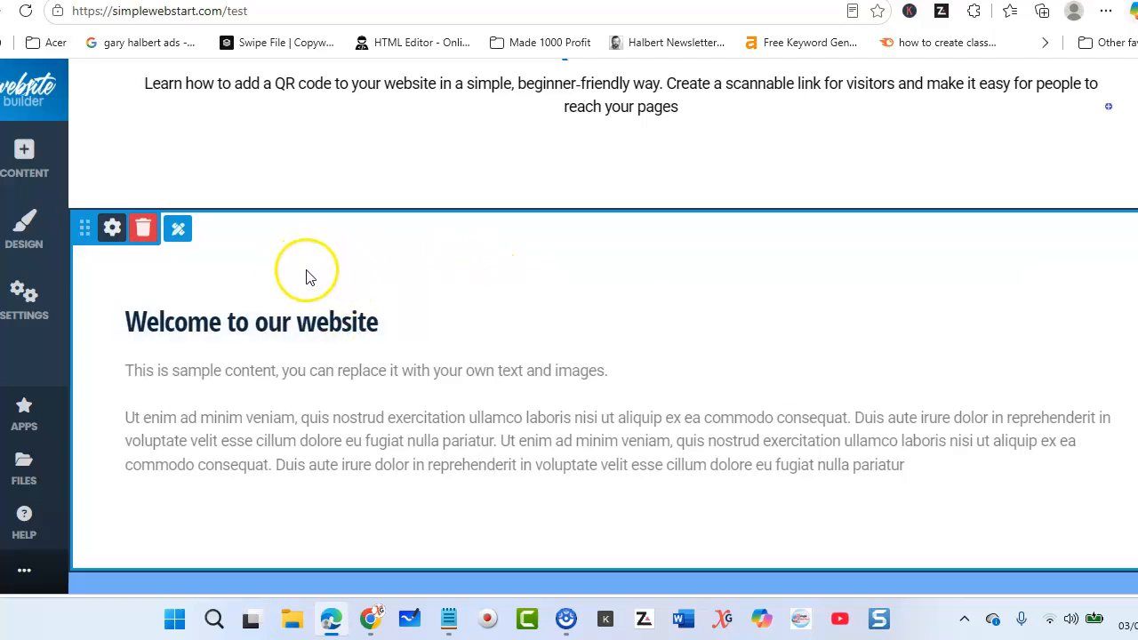
click(619, 210)
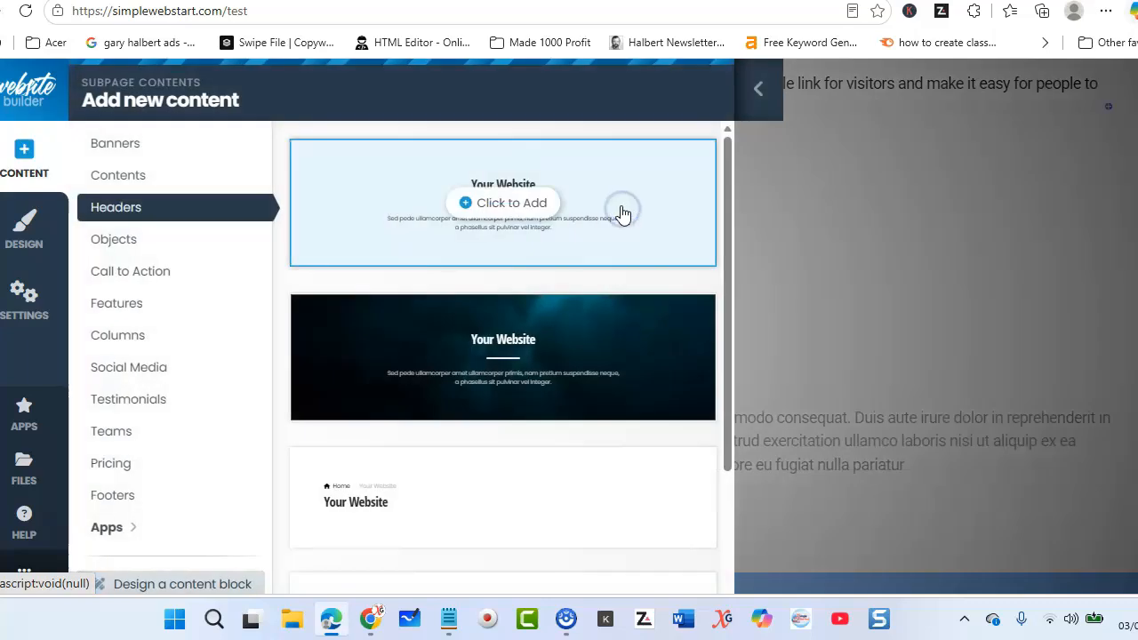
click(115, 177)
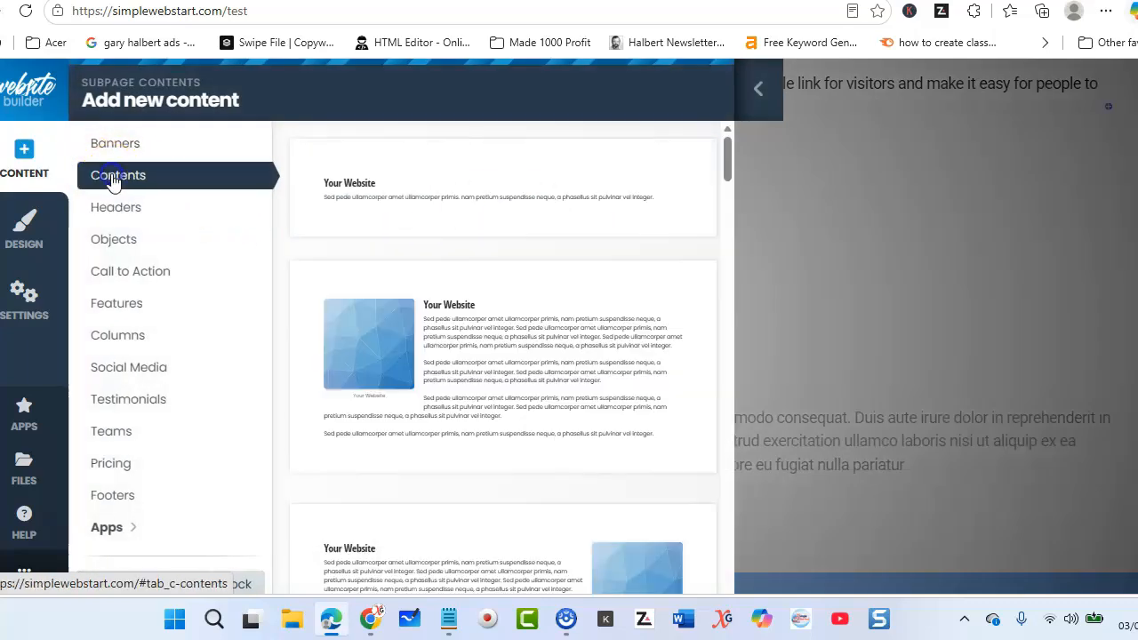
click(349, 197)
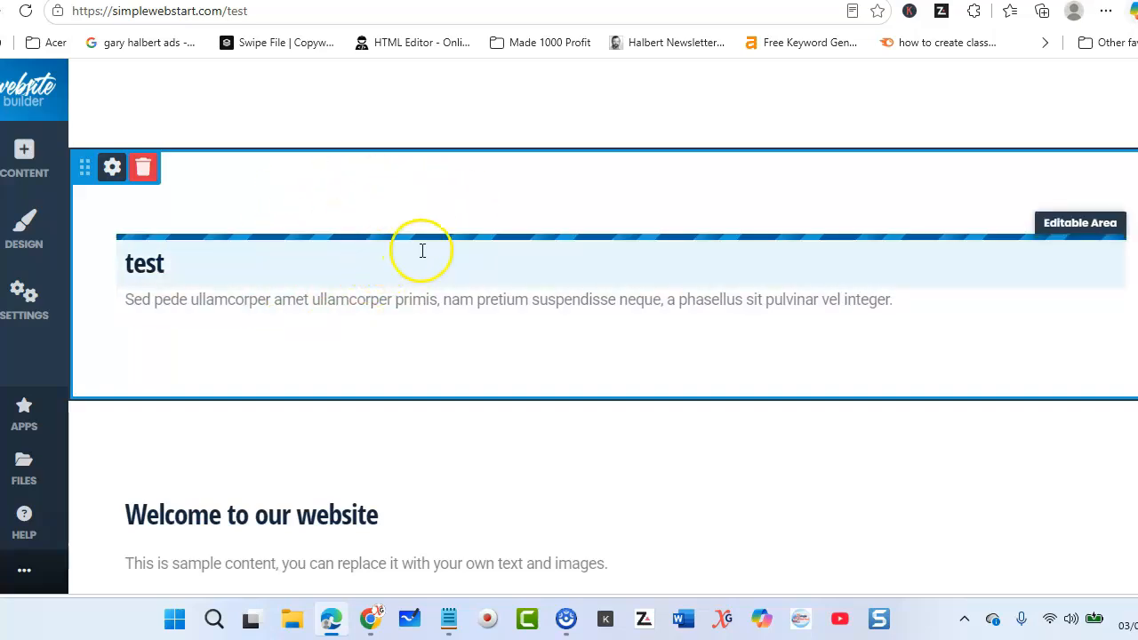
- Reopen Copilot and copy its Header 2 description paragraph beginning "Adding a QR code to your website is a simple way"
click(1133, 10)
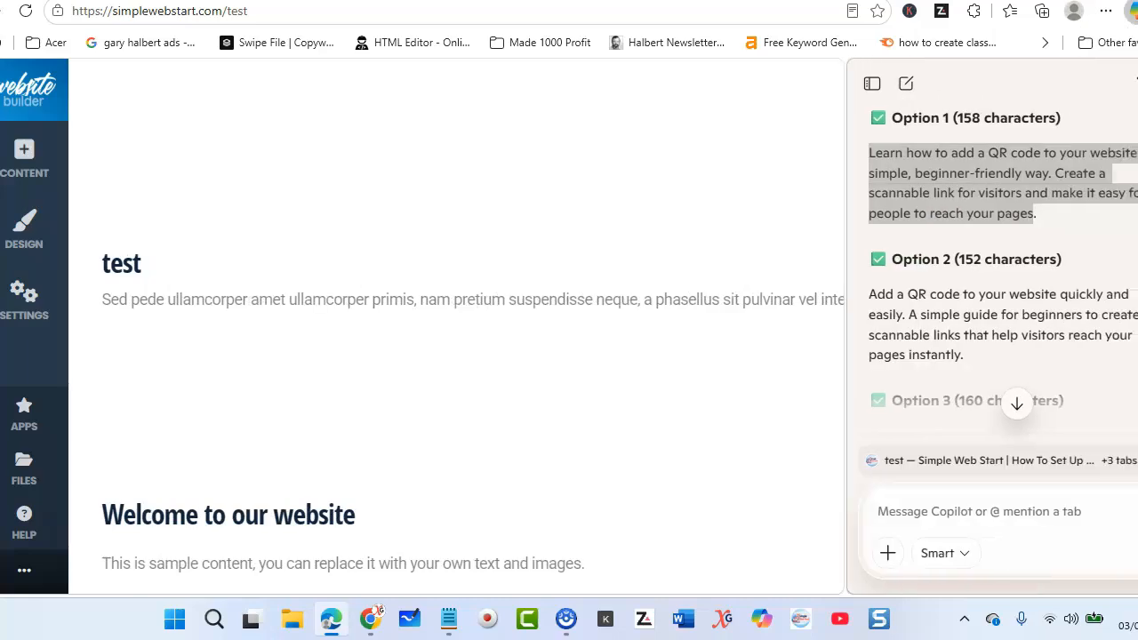
scroll(978, 247, down, 3)
scroll(907, 251, up, 6)
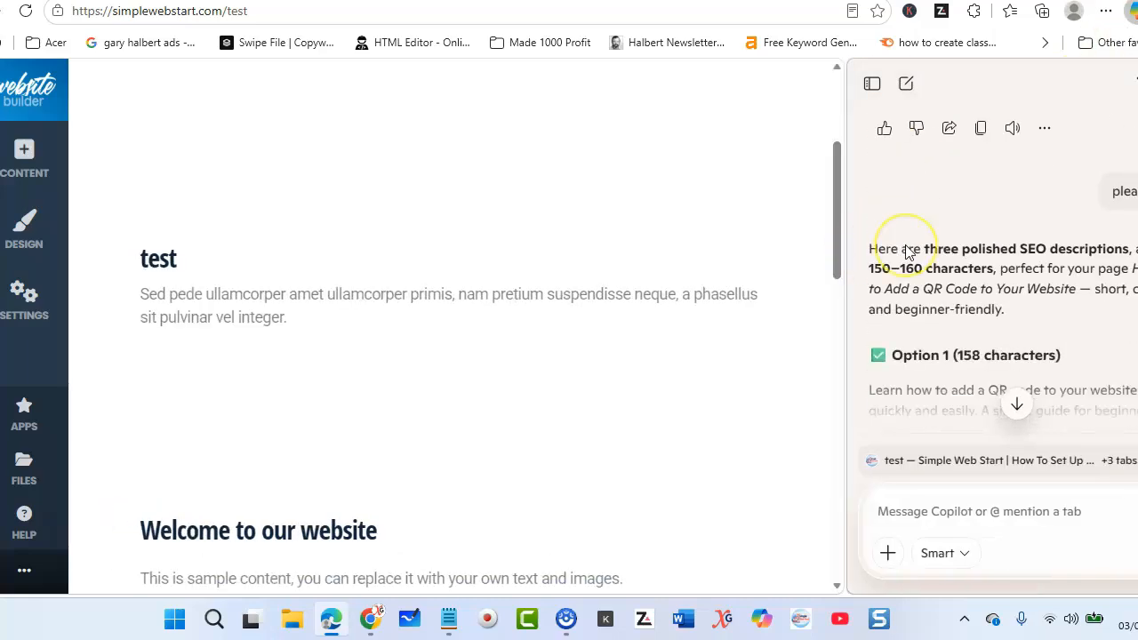
scroll(907, 249, down, 9)
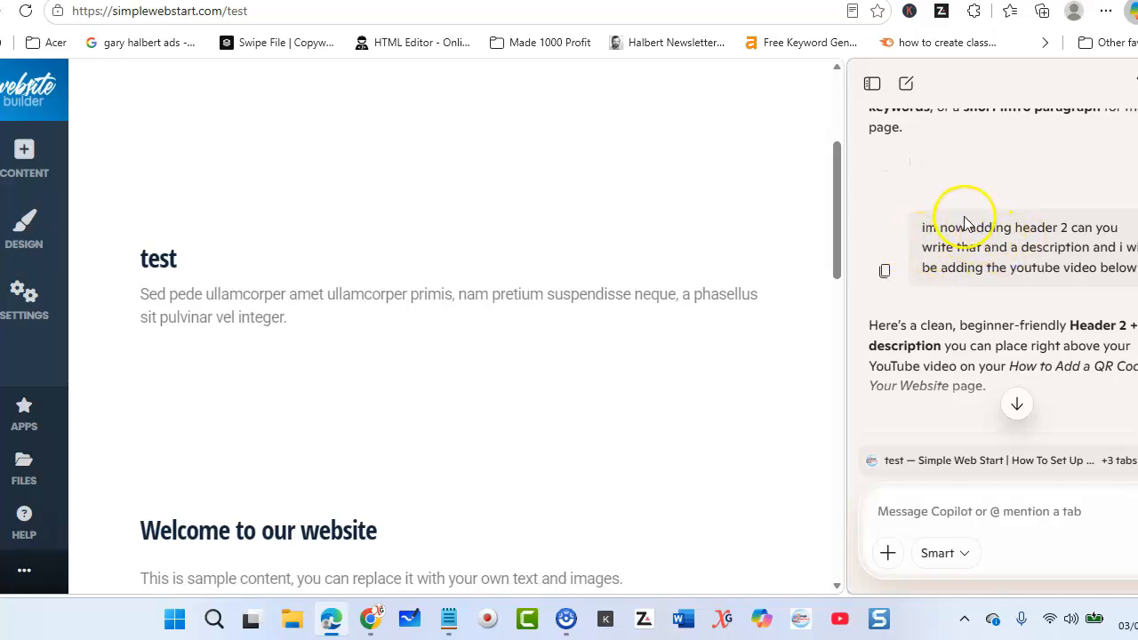
scroll(965, 223, down, 3)
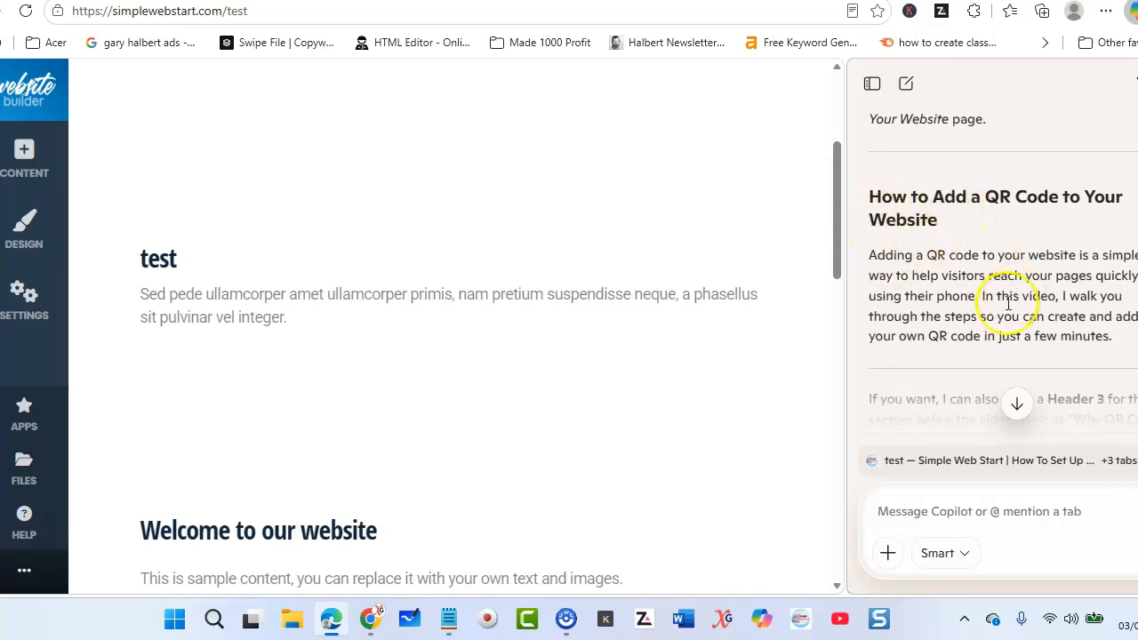
drag(1118, 336, 871, 256)
key(ctrl+c)
right_click(886, 258)
click(909, 278)
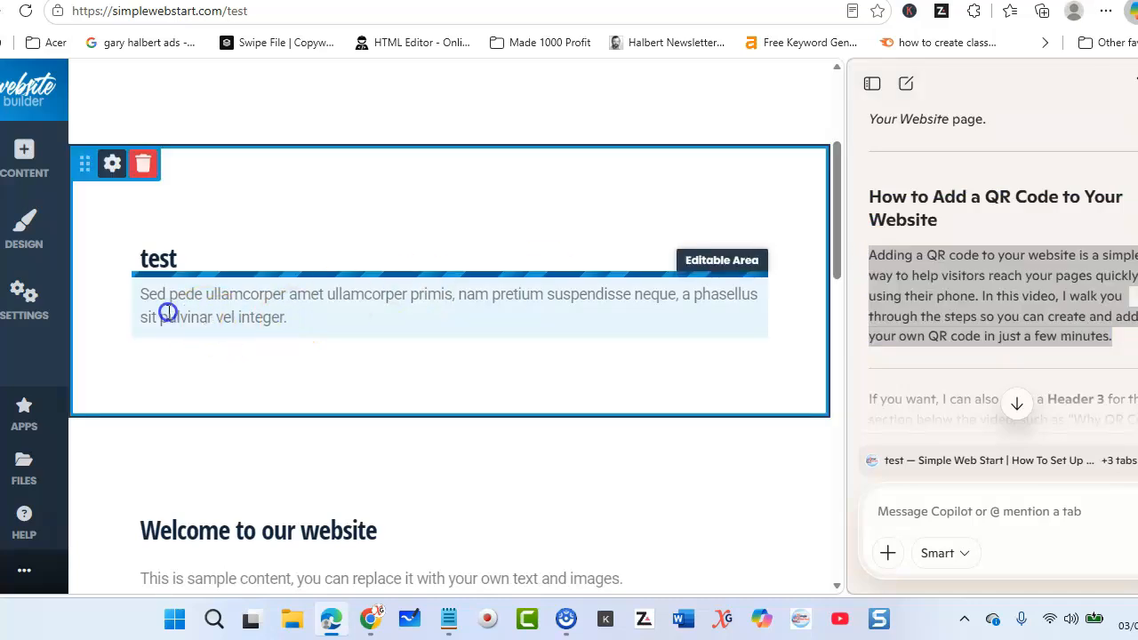
- Replace the placeholder paragraph under the "test" heading with the copied Header 2 description
click(135, 296)
right_click(169, 295)
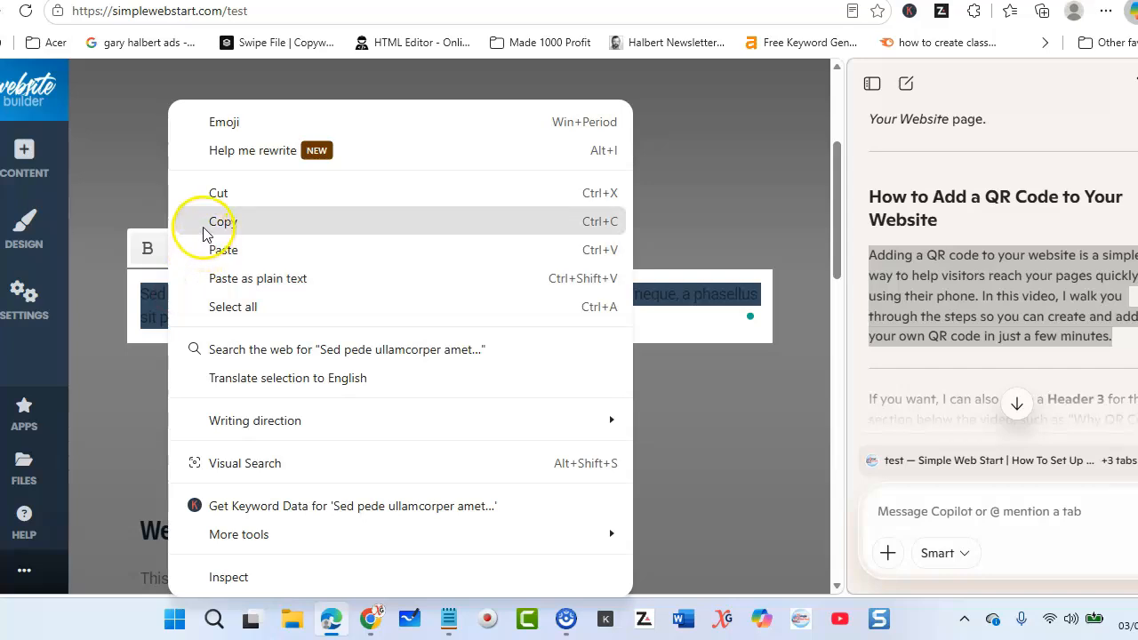
click(203, 249)
click(357, 329)
- Colour the whole pasted paragraph under the "test" heading black and save it
drag(383, 338, 161, 294)
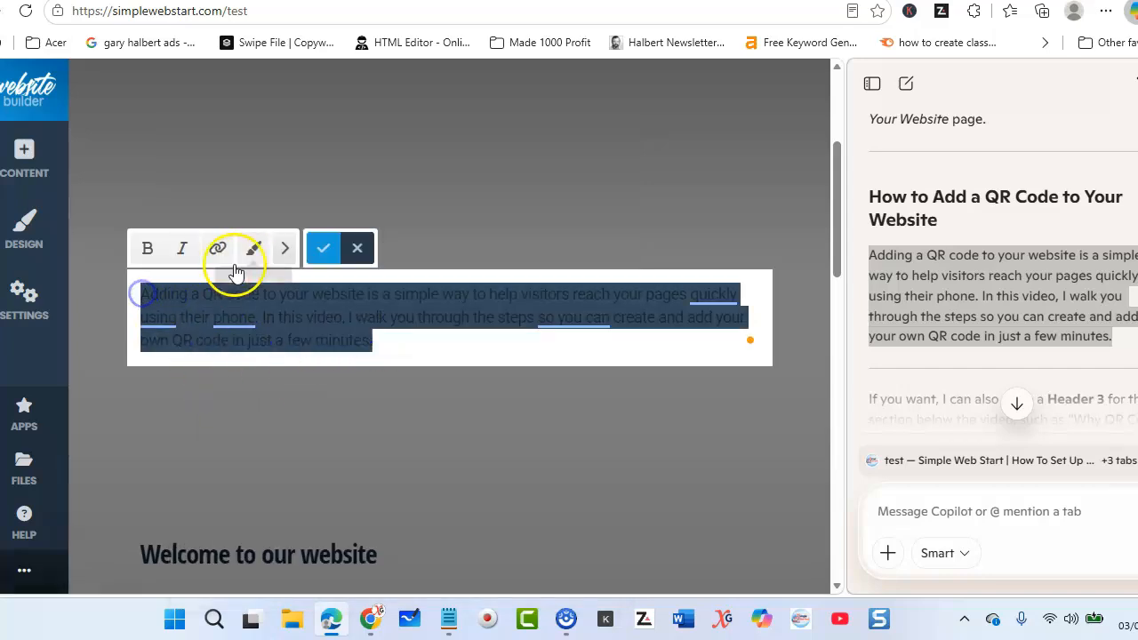
click(253, 249)
click(262, 181)
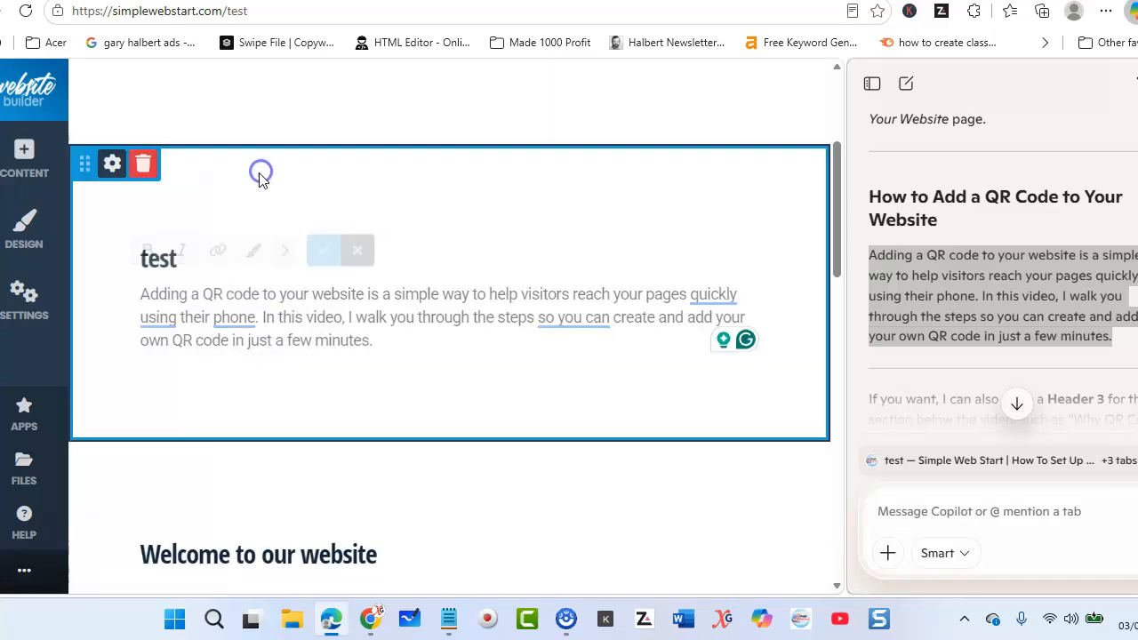
click(319, 245)
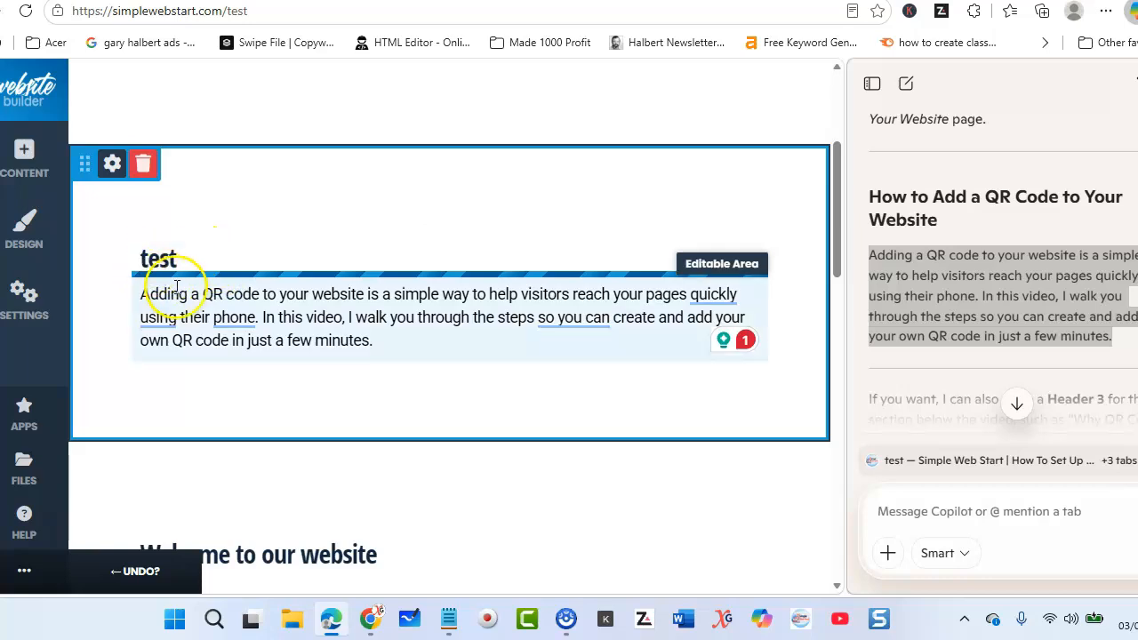
- Copy the third Header 2 option, "Adding a QR Code to Your Website Made Easy", from Copilot's title suggestions
scroll(925, 275, down, 3)
scroll(898, 281, down, 3)
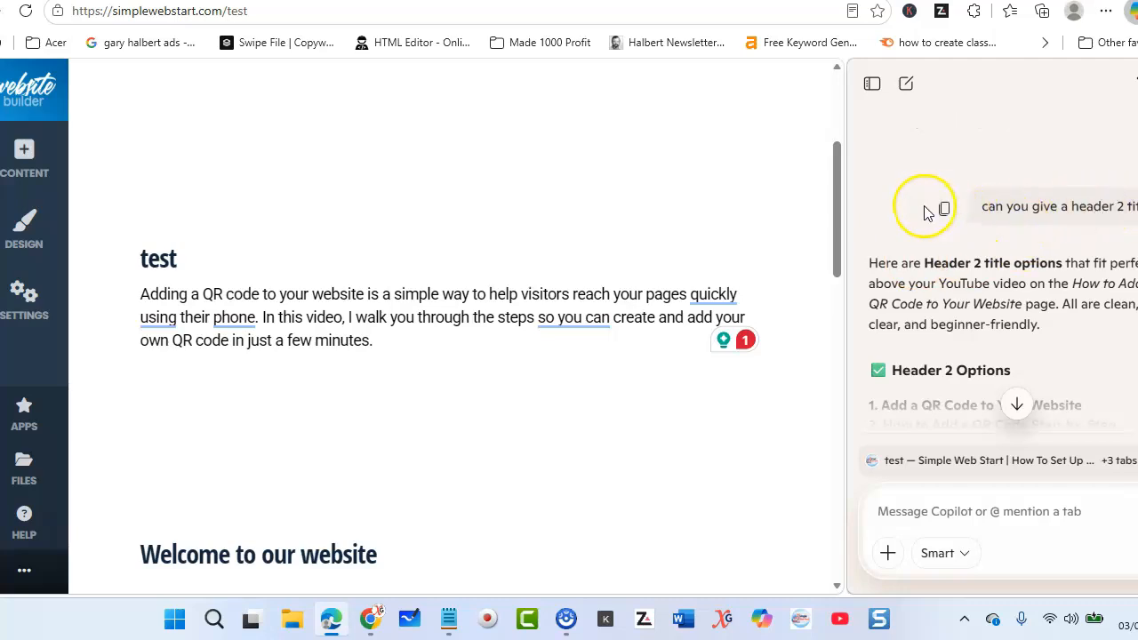
scroll(929, 214, down, 3)
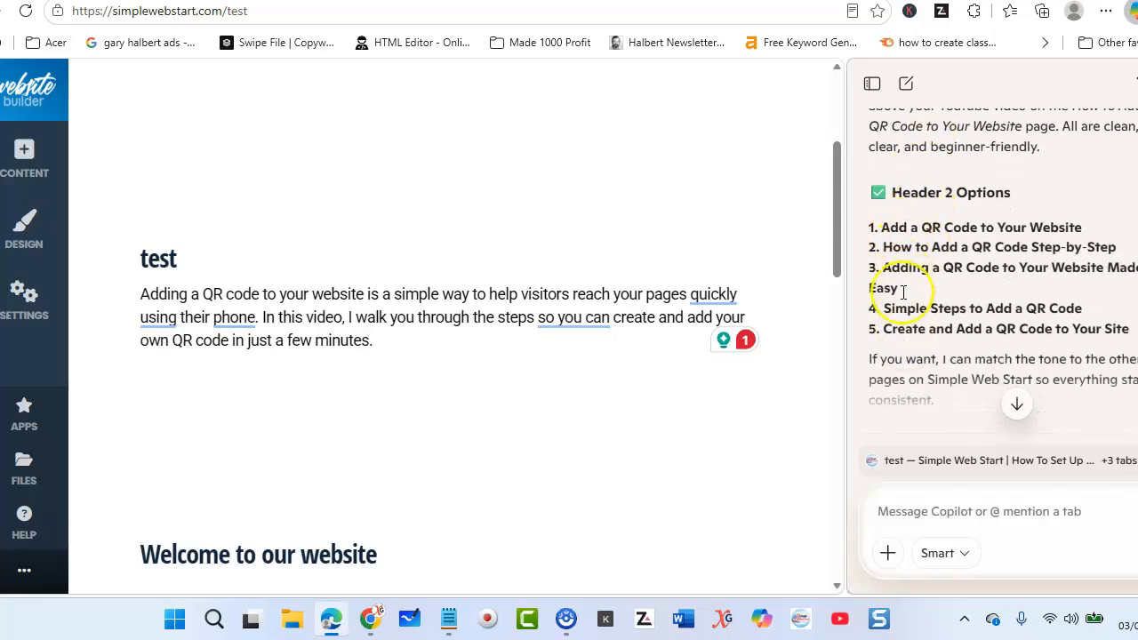
drag(902, 288, 879, 270)
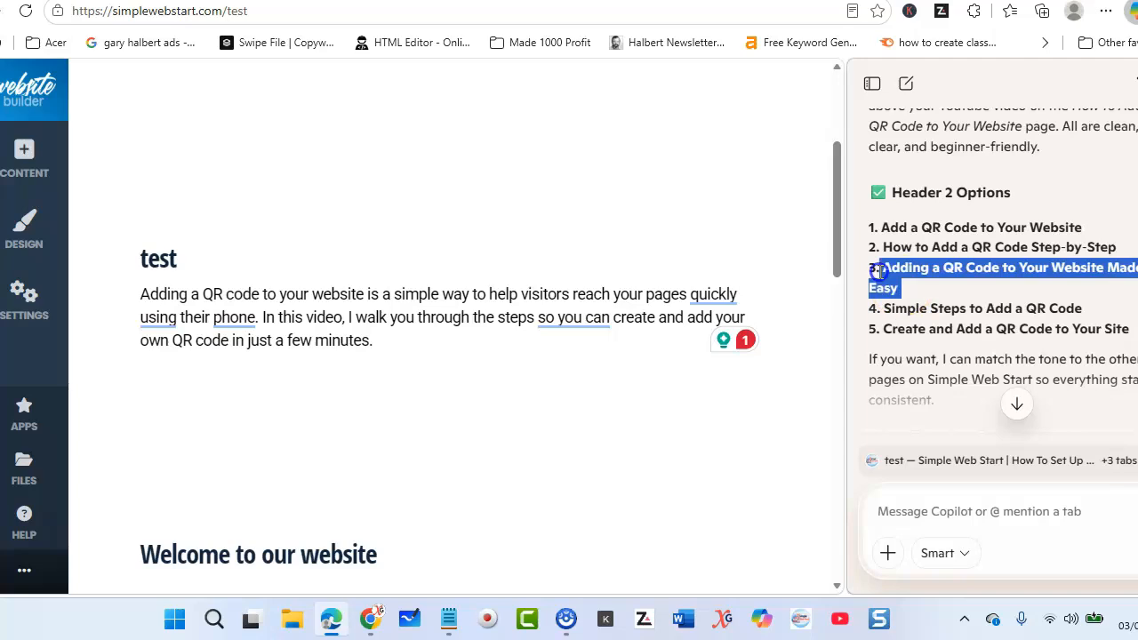
right_click(903, 277)
click(927, 293)
- Replace the "test" heading with the copied title "Adding a QR Code to Your Website Made Easy"
click(127, 263)
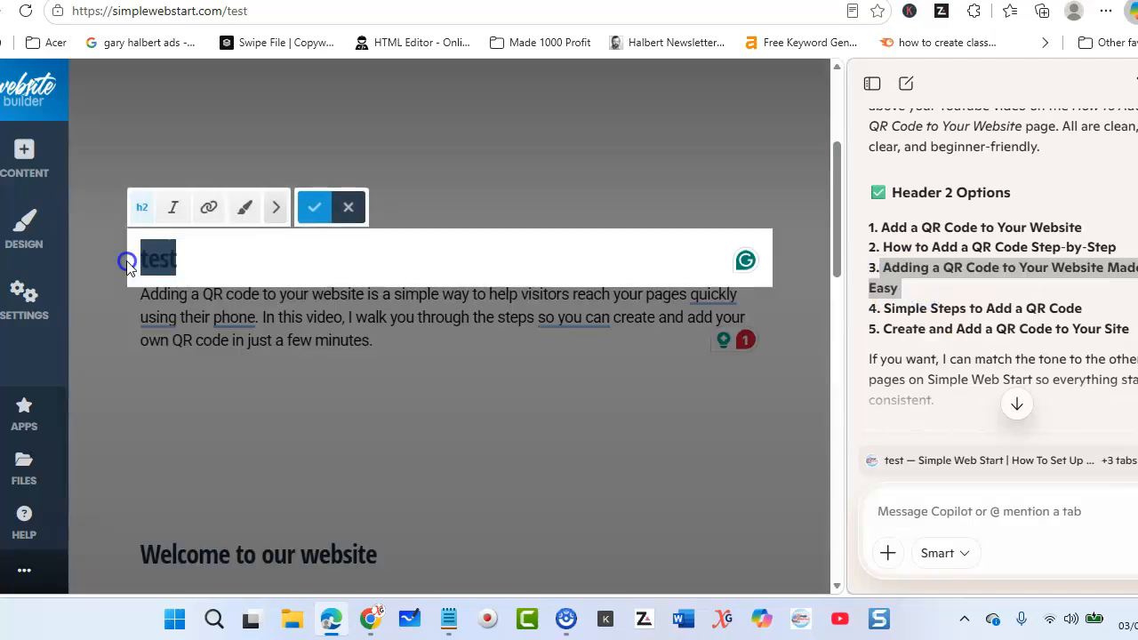
right_click(148, 260)
click(167, 250)
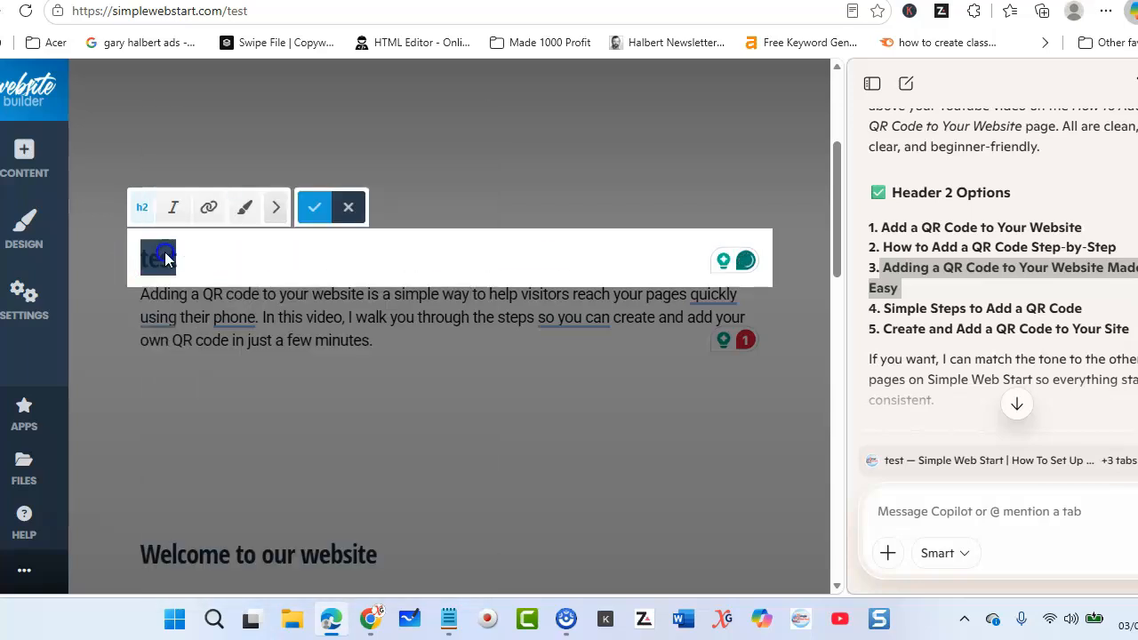
- Colour the whole new heading blue and save the change
drag(585, 255, 157, 273)
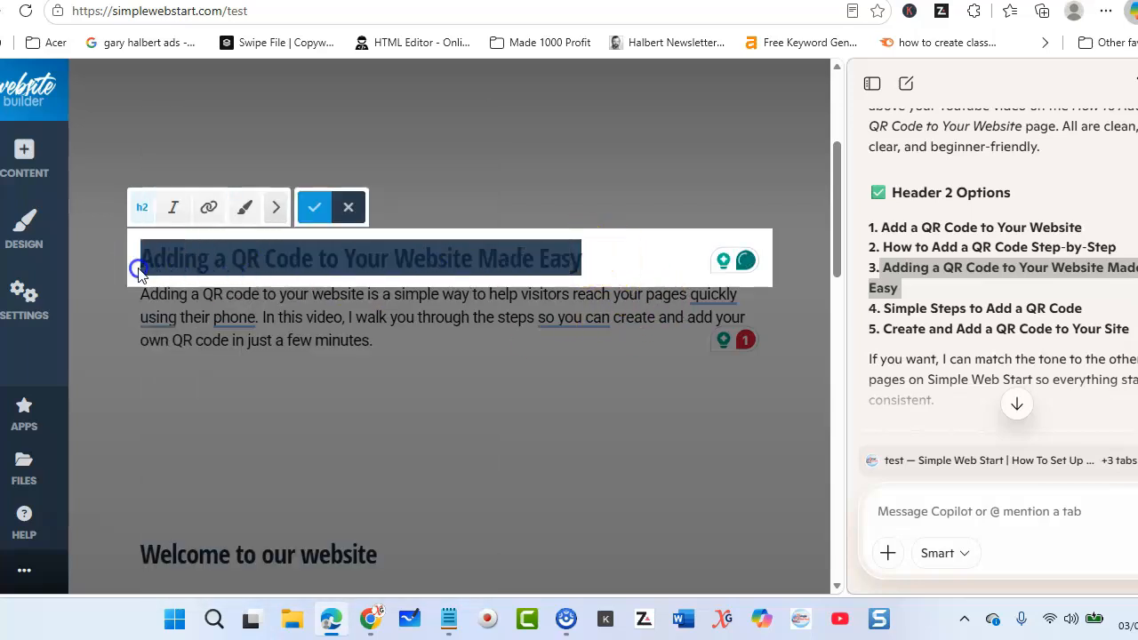
click(244, 207)
click(469, 169)
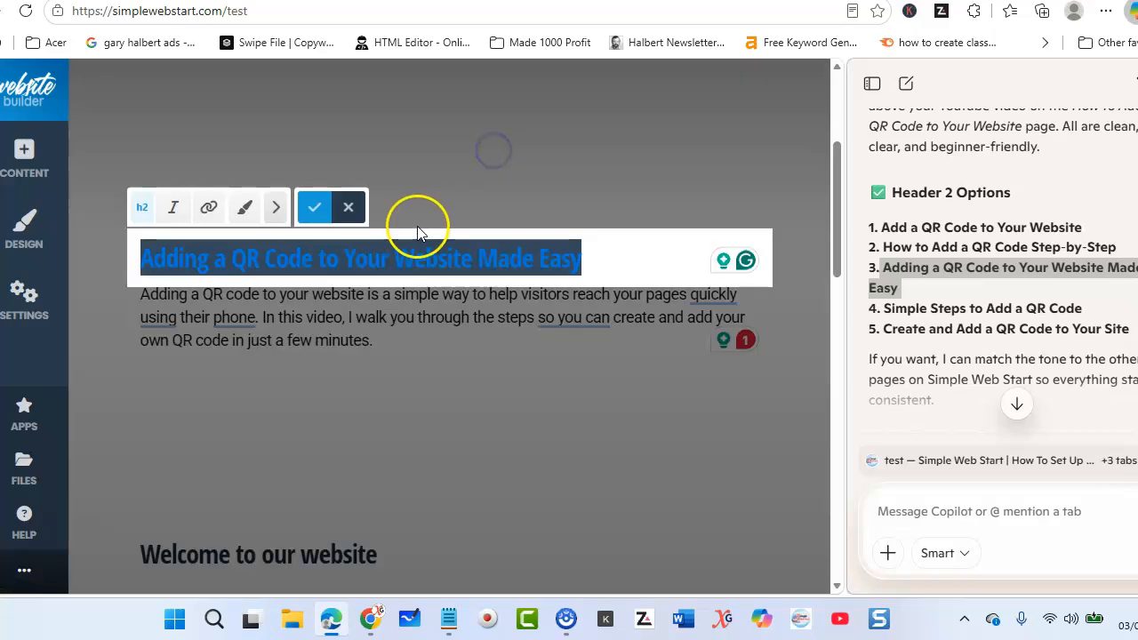
click(313, 210)
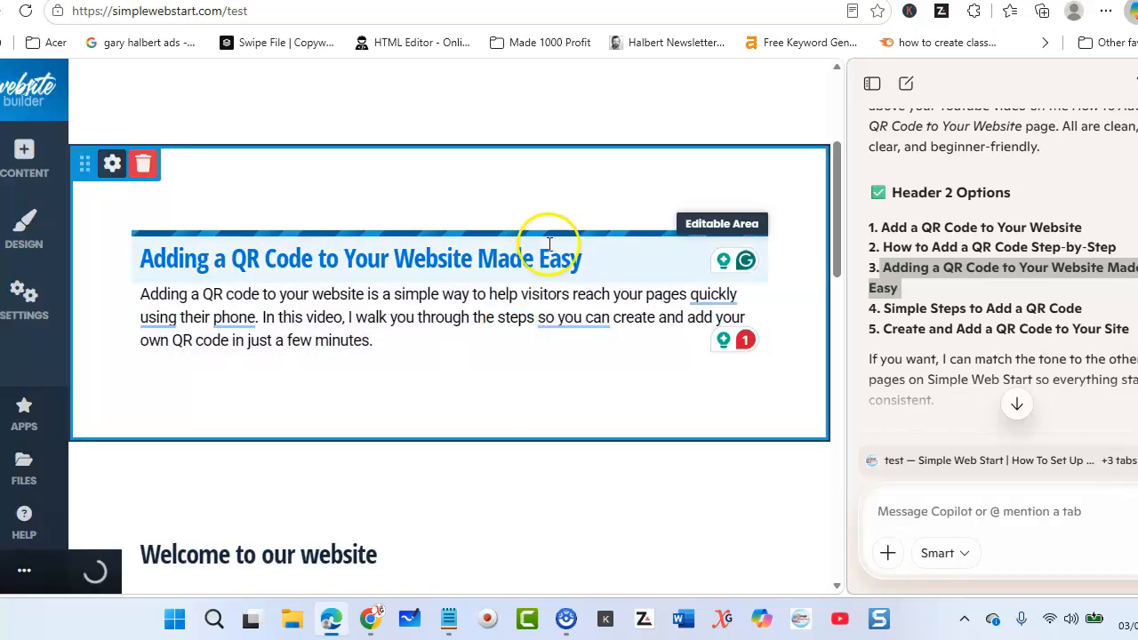
- Check the header type of the "Adding a QR Code to Your Website Made Easy" heading and close its editor
click(153, 259)
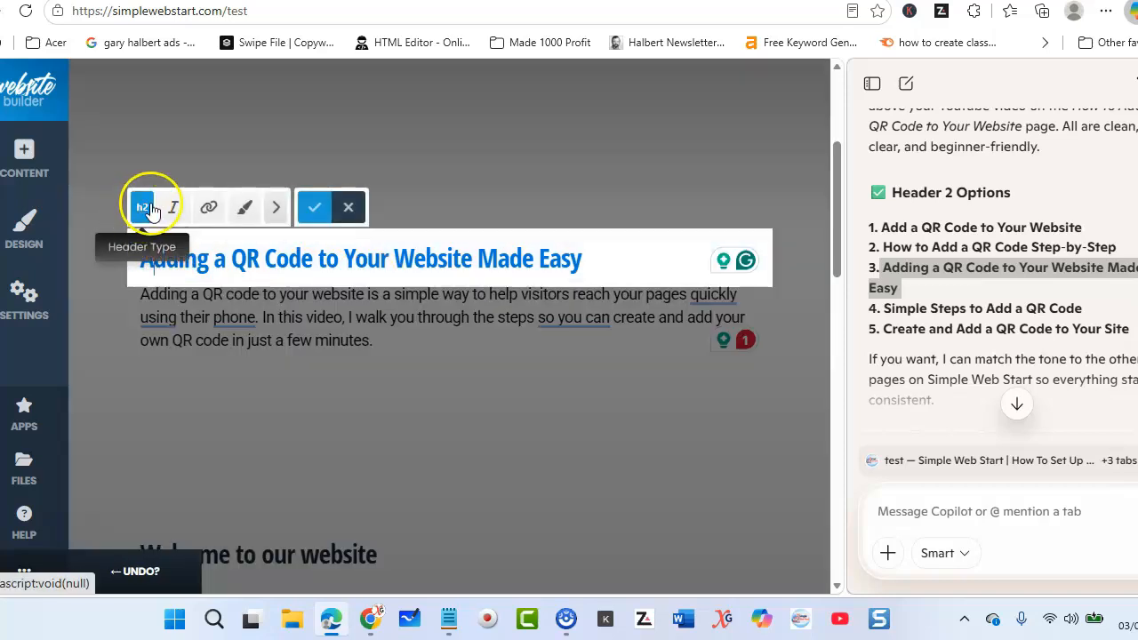
click(313, 209)
- Turn off default block spacing for the "Adding a QR Code to Your Website Made Easy" block, reduce its top and bottom padding, and save
scroll(279, 231, up, 2)
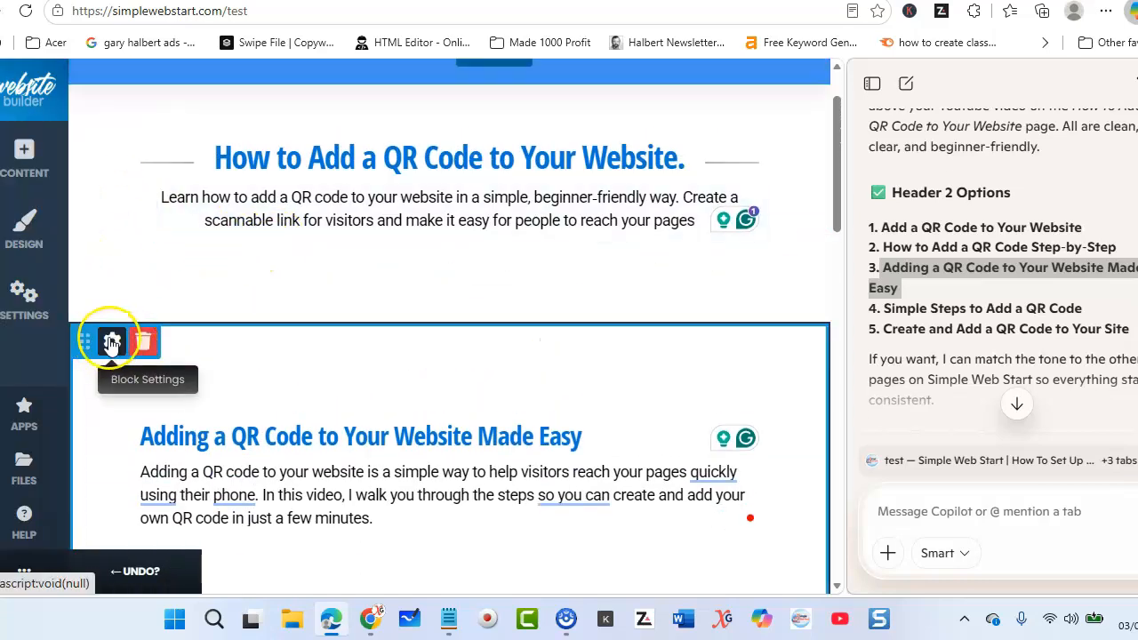
click(111, 343)
scroll(436, 326, down, 5)
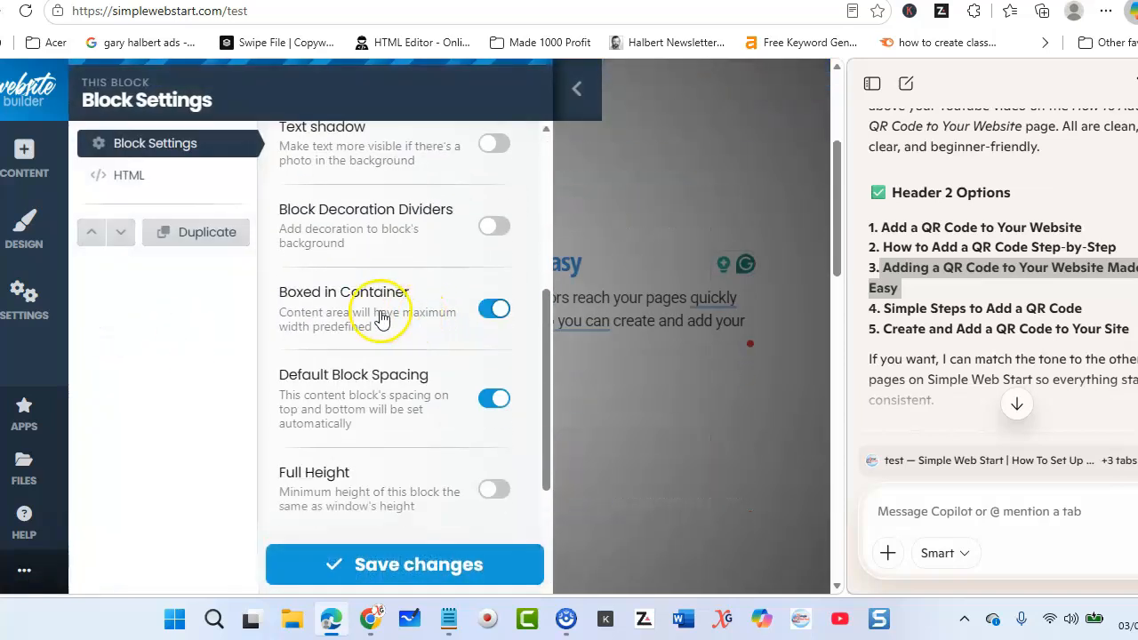
scroll(380, 318, down, 1)
click(357, 292)
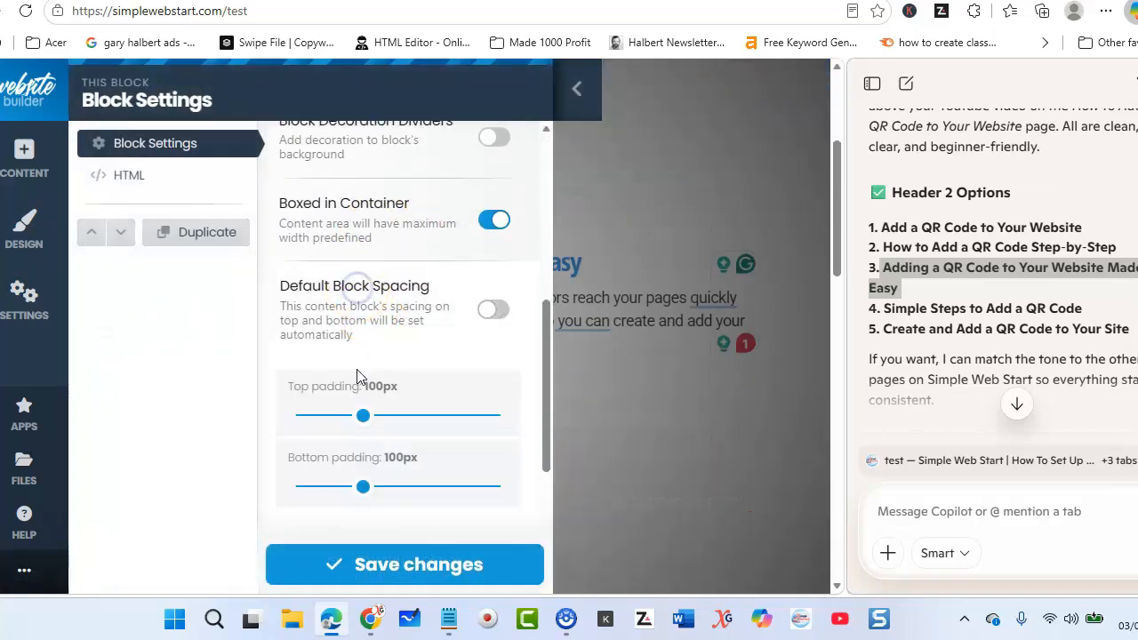
drag(362, 418, 306, 418)
click(362, 483)
drag(362, 490, 306, 486)
click(343, 568)
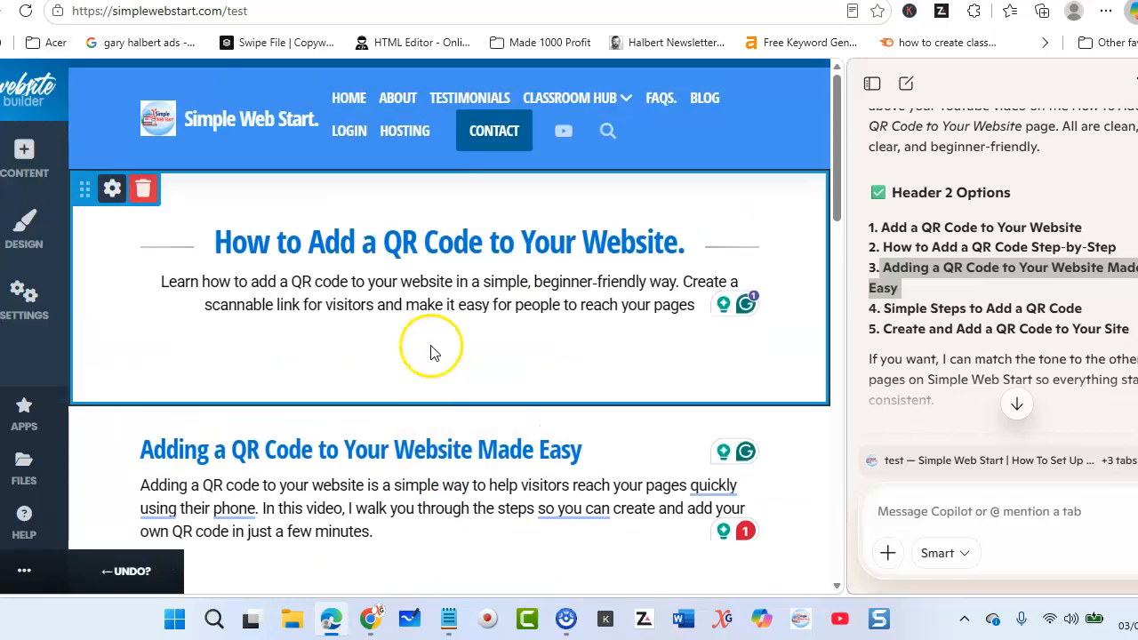
- Set the bottom padding of the "How to Add a QR Code to Your Website." header block to 20px and save
click(113, 189)
scroll(307, 445, down, 5)
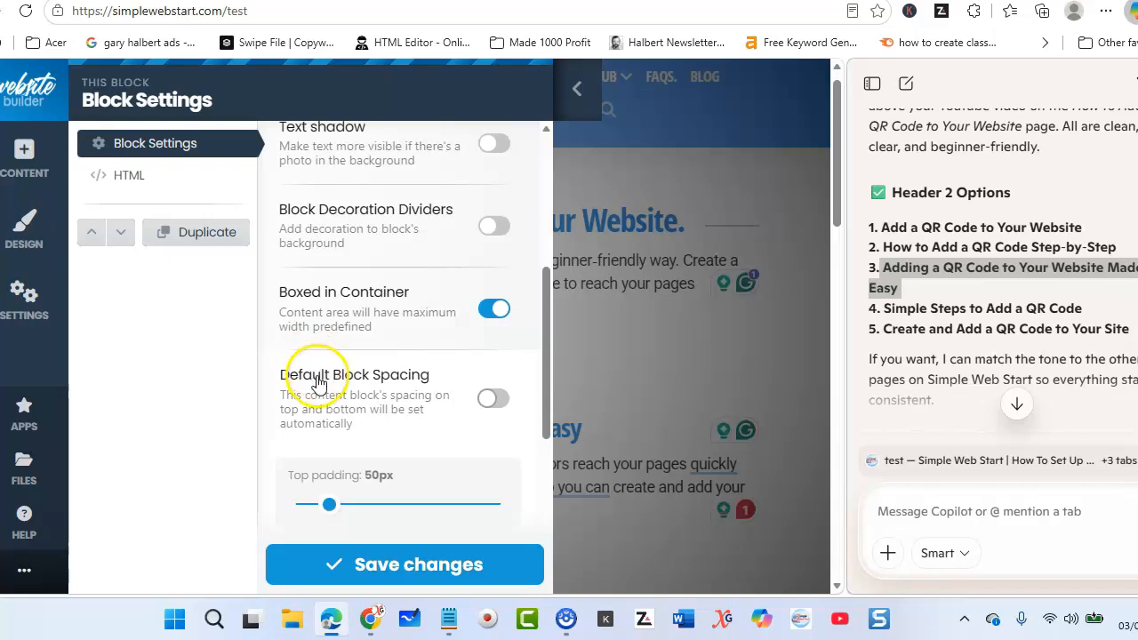
scroll(310, 368, down, 3)
drag(368, 318, 309, 308)
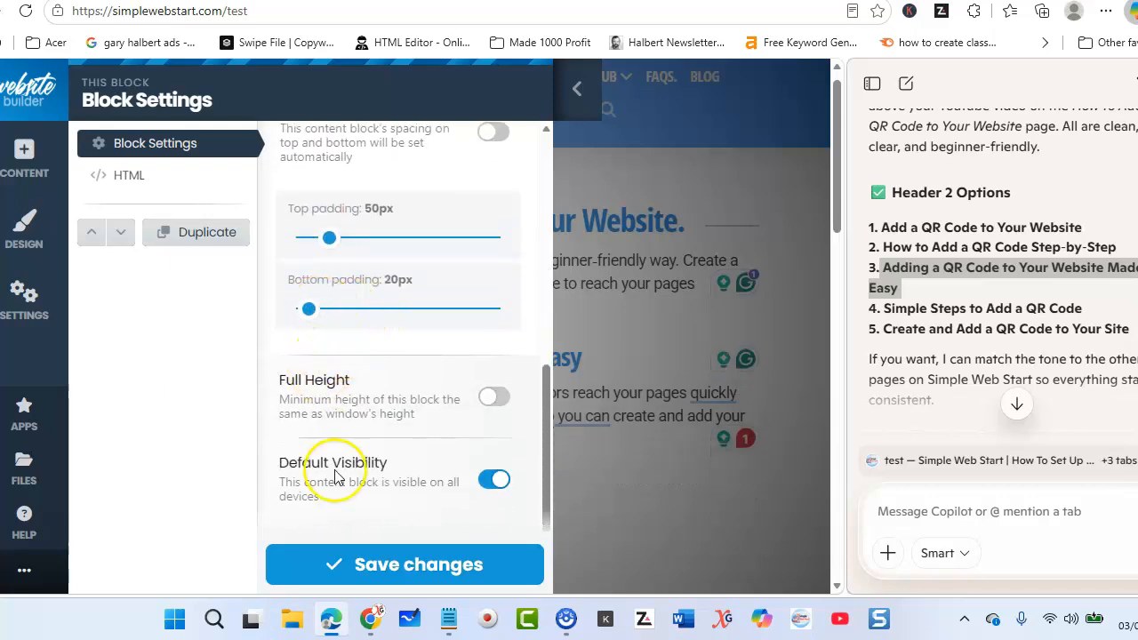
click(336, 553)
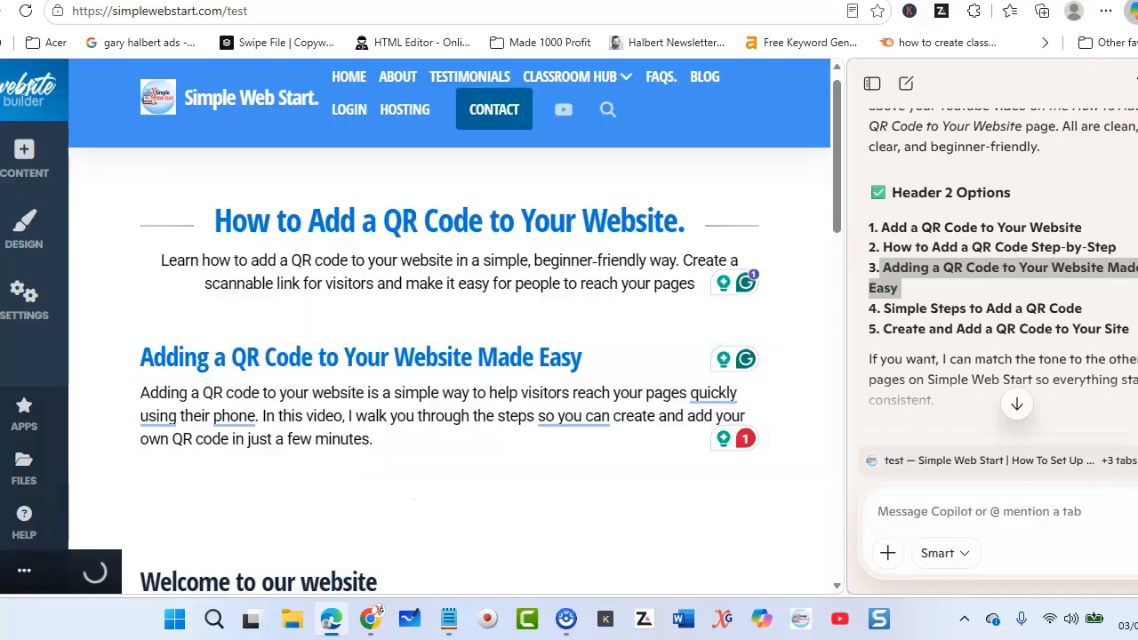
- Close the Copilot pane and insert the blue Call to Action block with a laptop image below the "Made Easy" section
click(1134, 11)
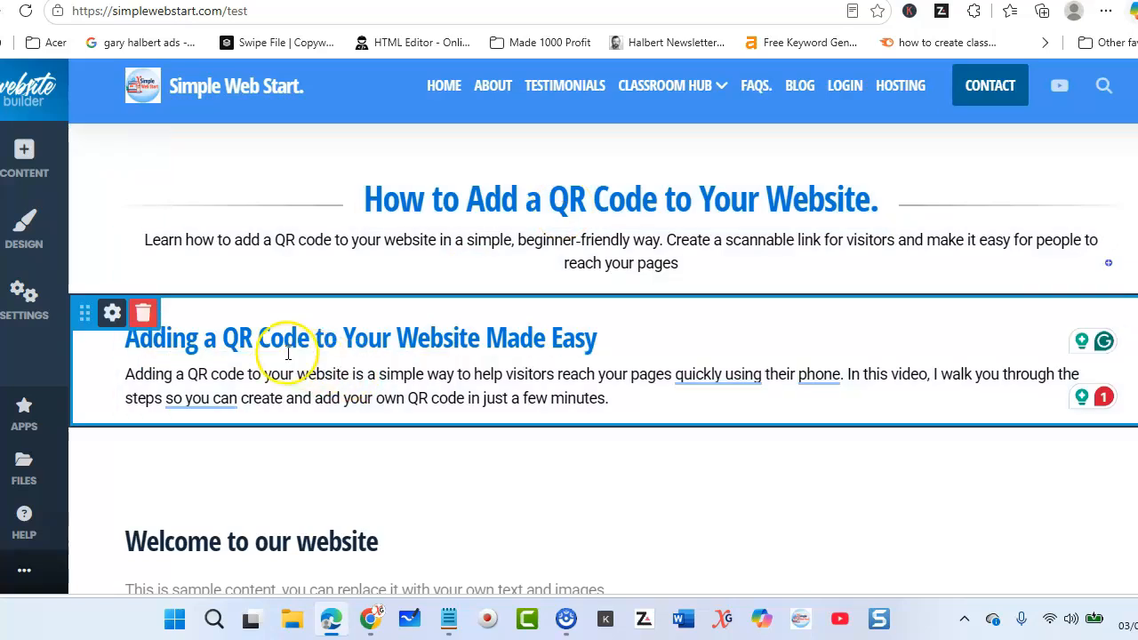
scroll(353, 349, down, 2)
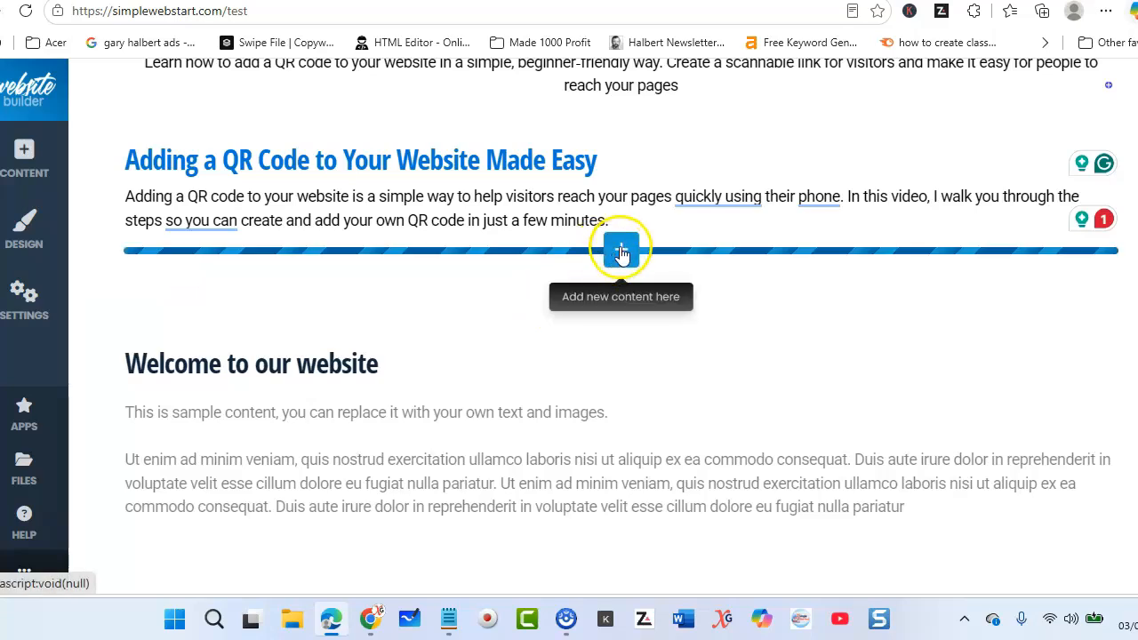
click(617, 254)
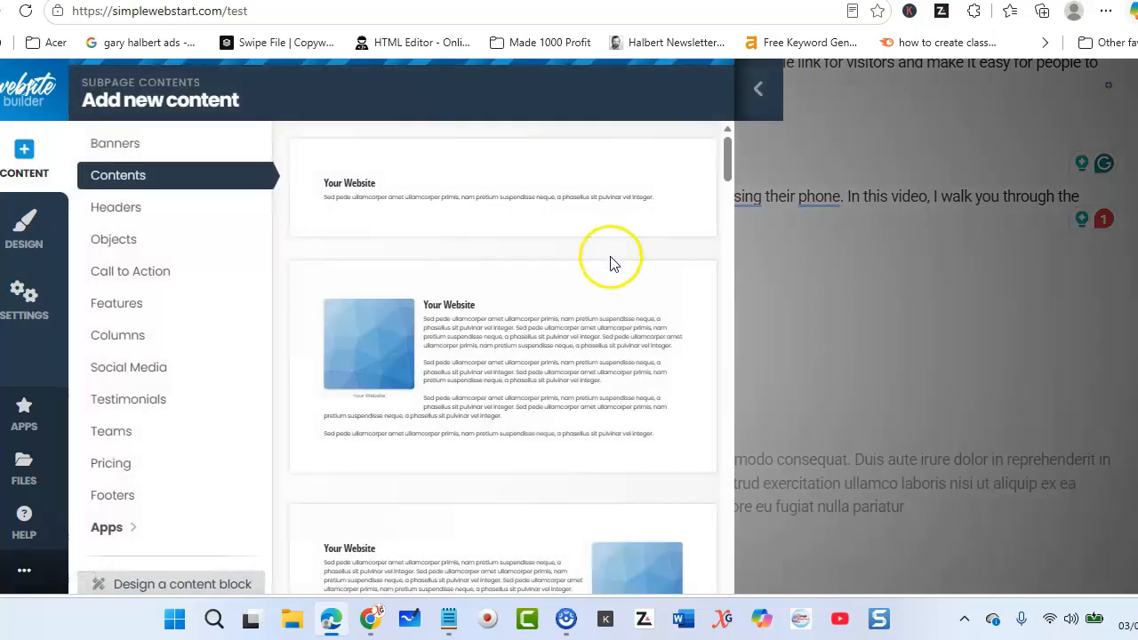
click(125, 276)
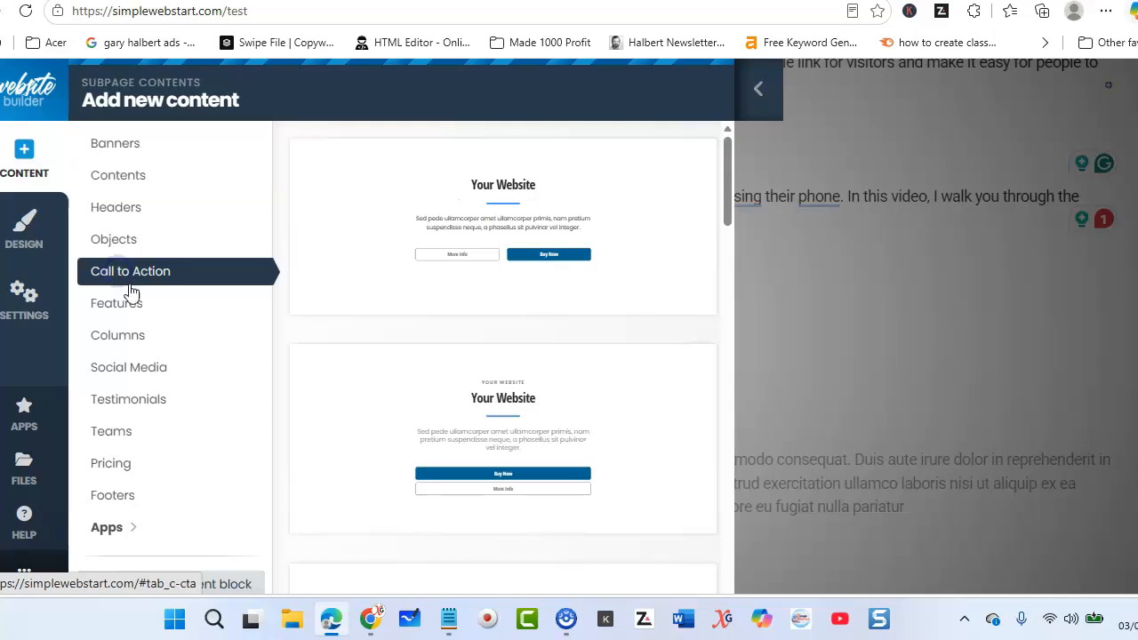
scroll(409, 318, down, 10)
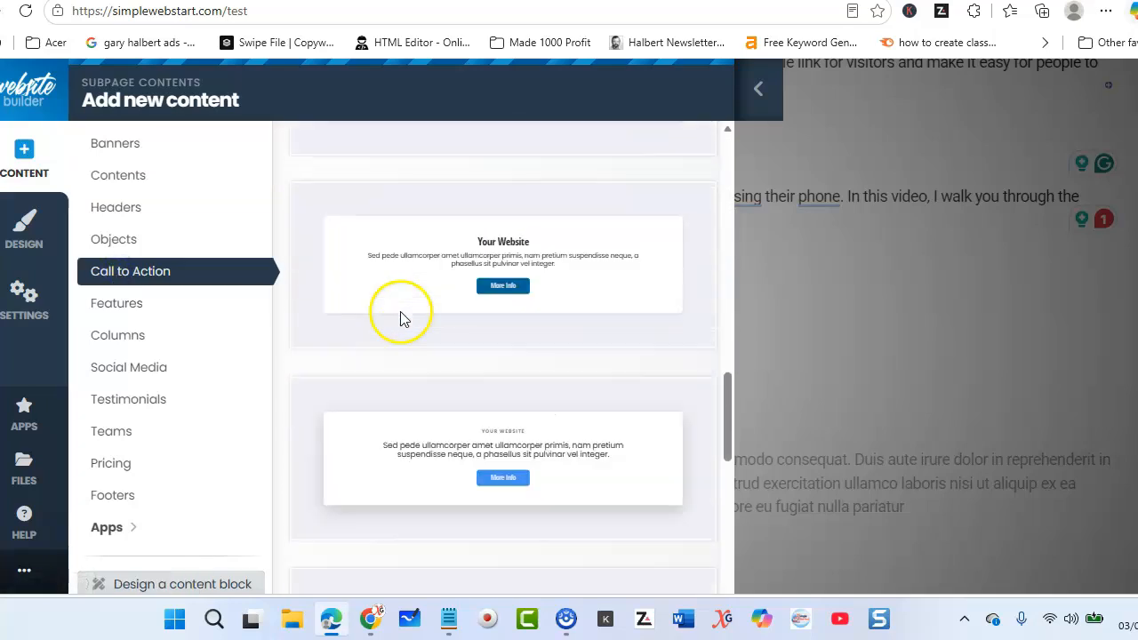
scroll(400, 318, down, 8)
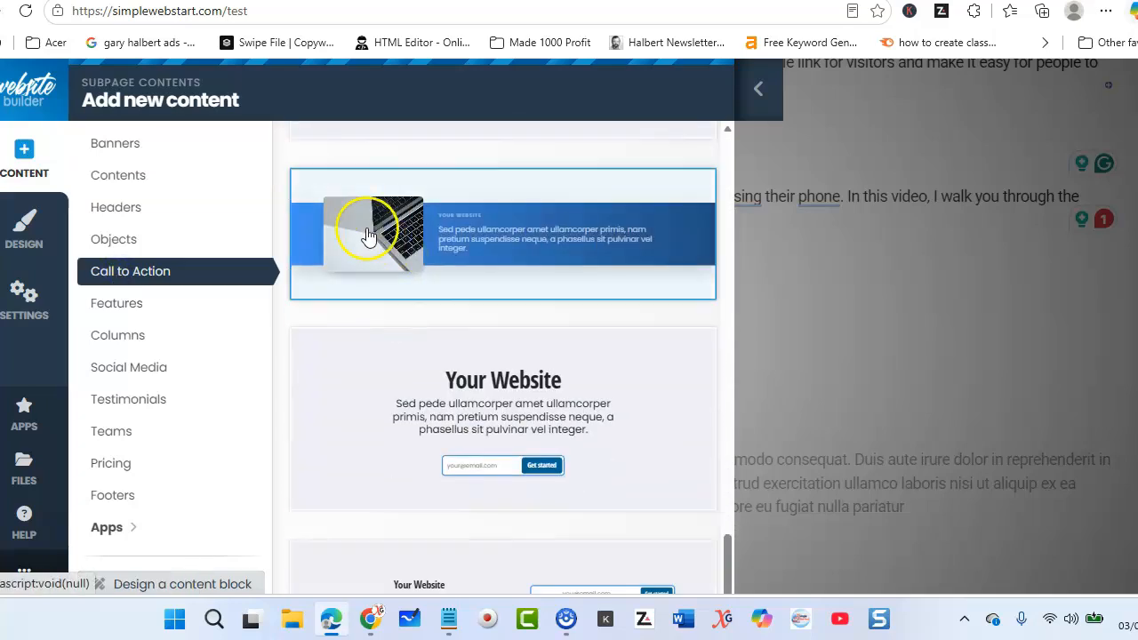
click(362, 234)
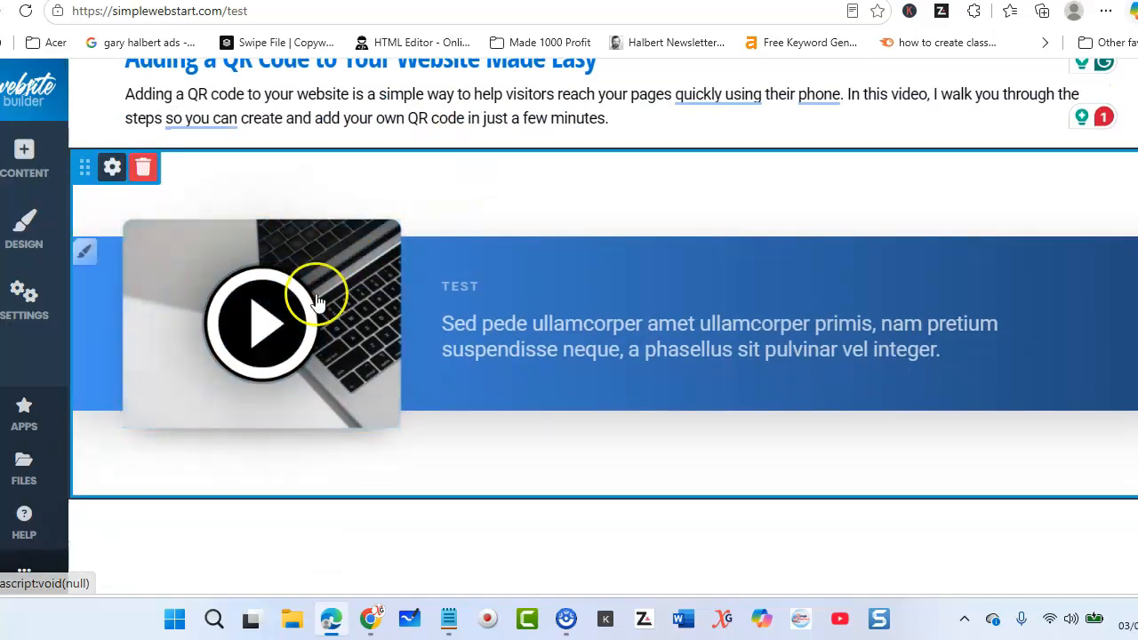
- Remove the "Welcome to our website" sample content block above the footer
scroll(490, 272, down, 5)
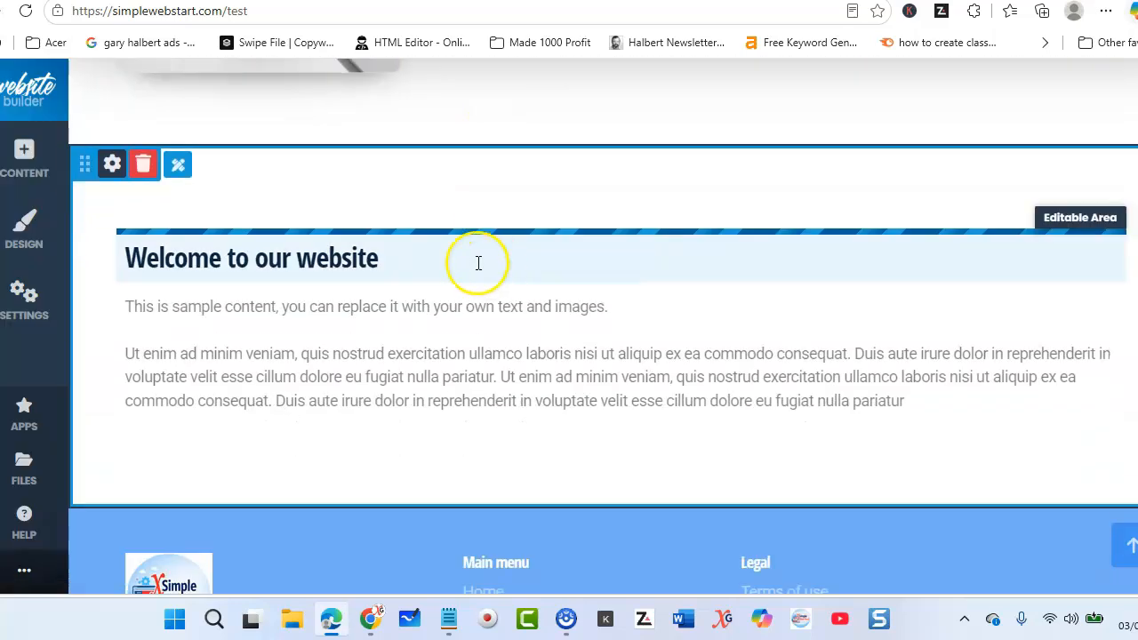
click(141, 167)
click(216, 163)
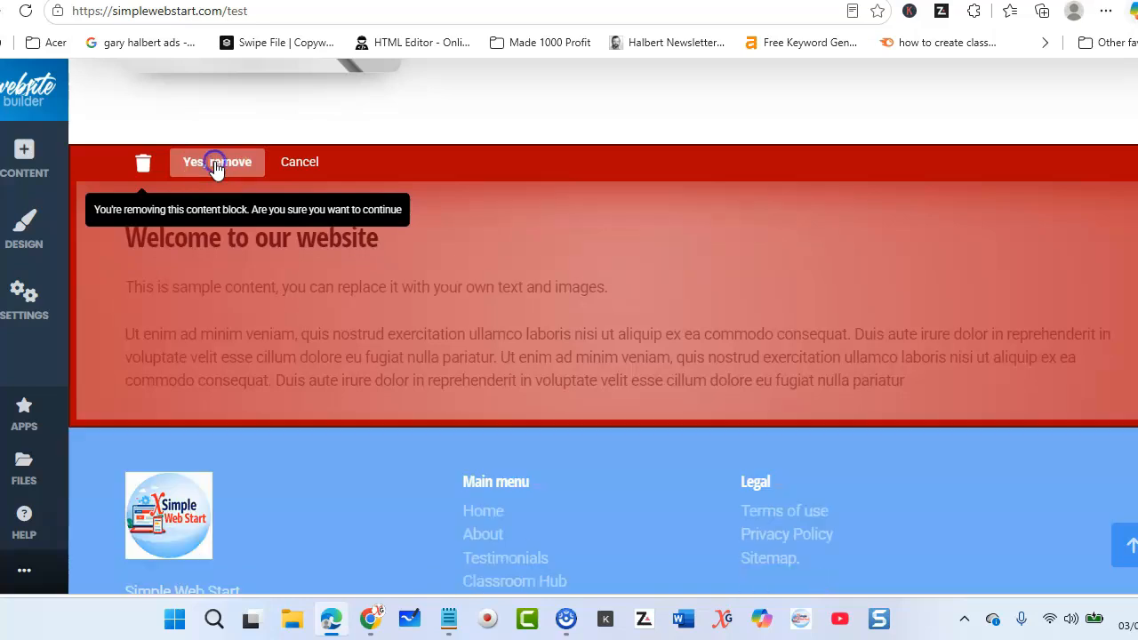
- Replace the laptop image in the Call to Action block with the "QR Code Website Challenge!" picture from the stored files
scroll(399, 203, up, 5)
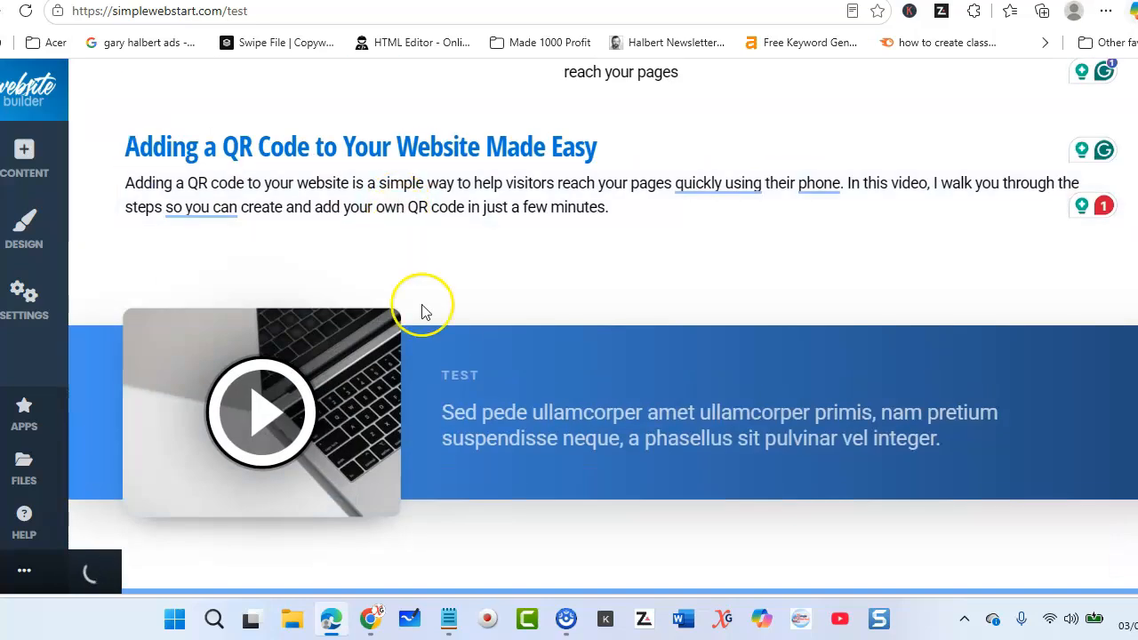
scroll(254, 325, down, 1)
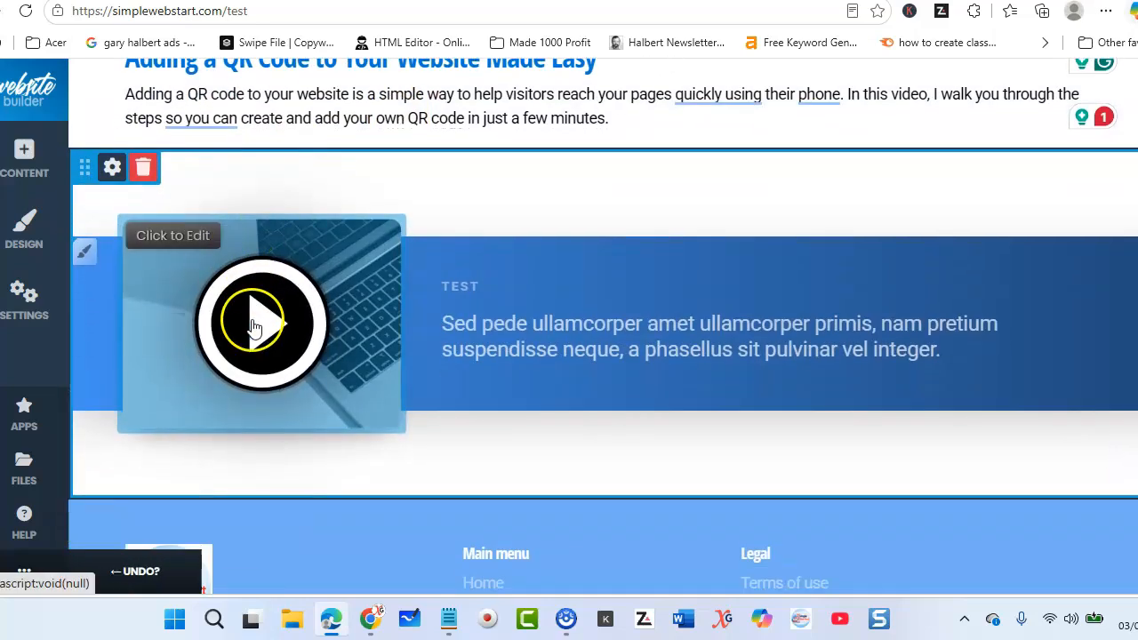
click(169, 242)
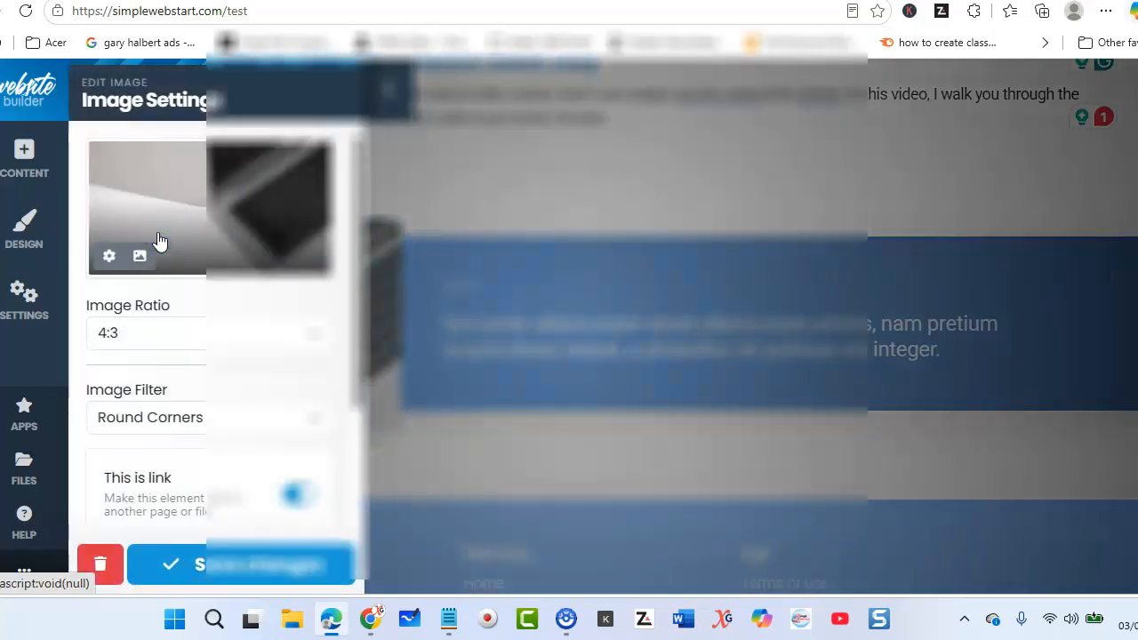
click(133, 258)
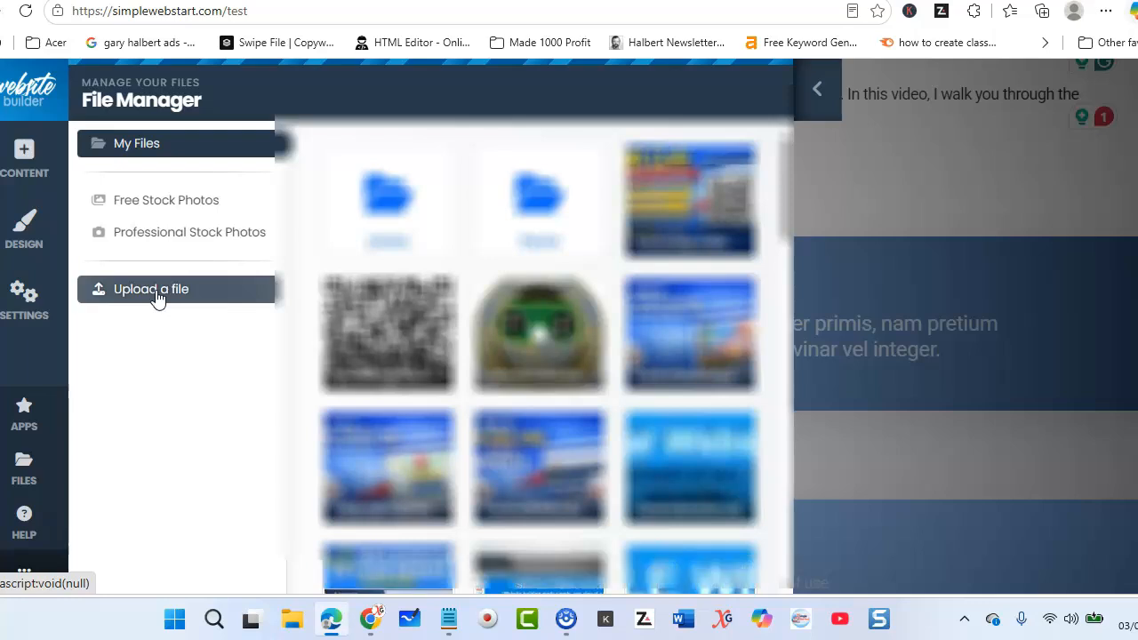
click(656, 202)
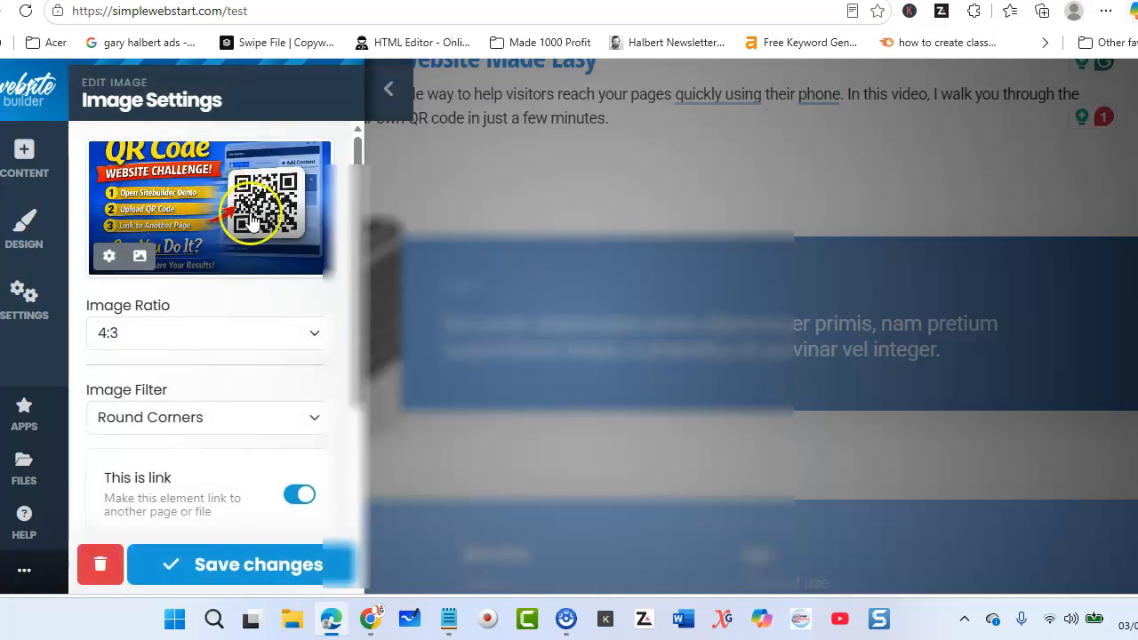
- Switch the image's link from a URL address to another page, leave the subpage unselected, and save the image settings
scroll(175, 317, down, 2)
scroll(175, 317, down, 2)
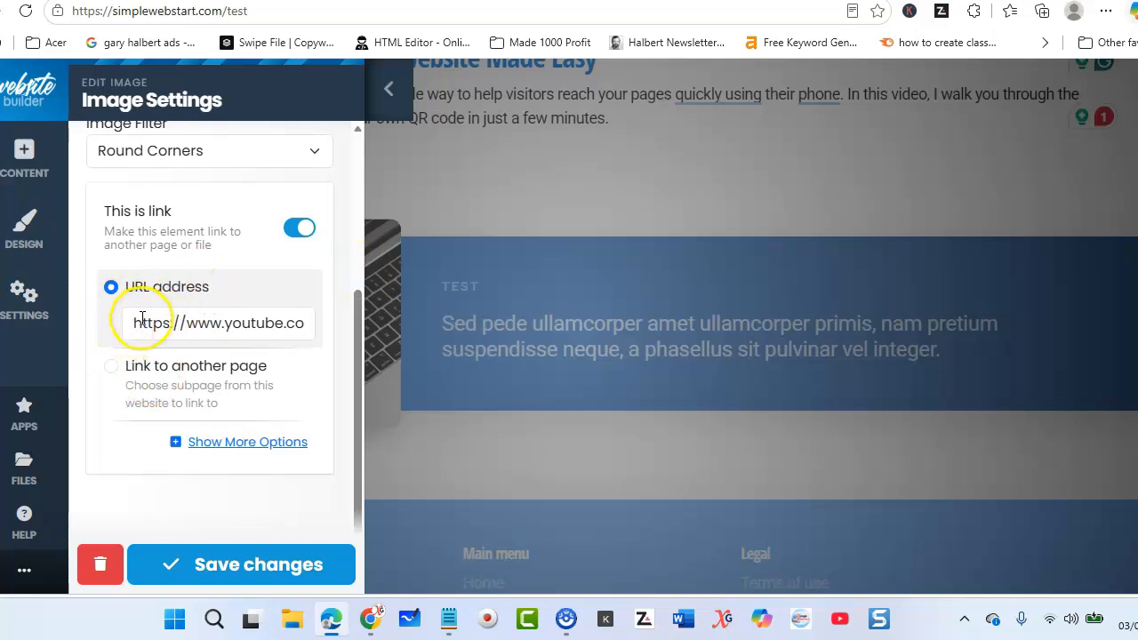
drag(132, 323, 373, 307)
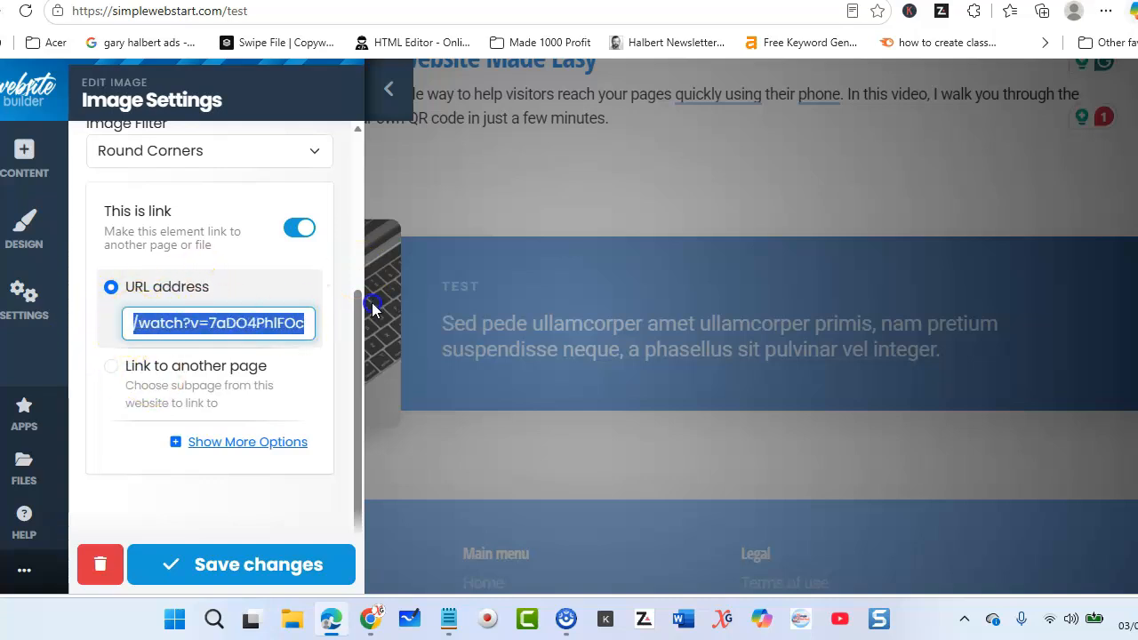
click(183, 323)
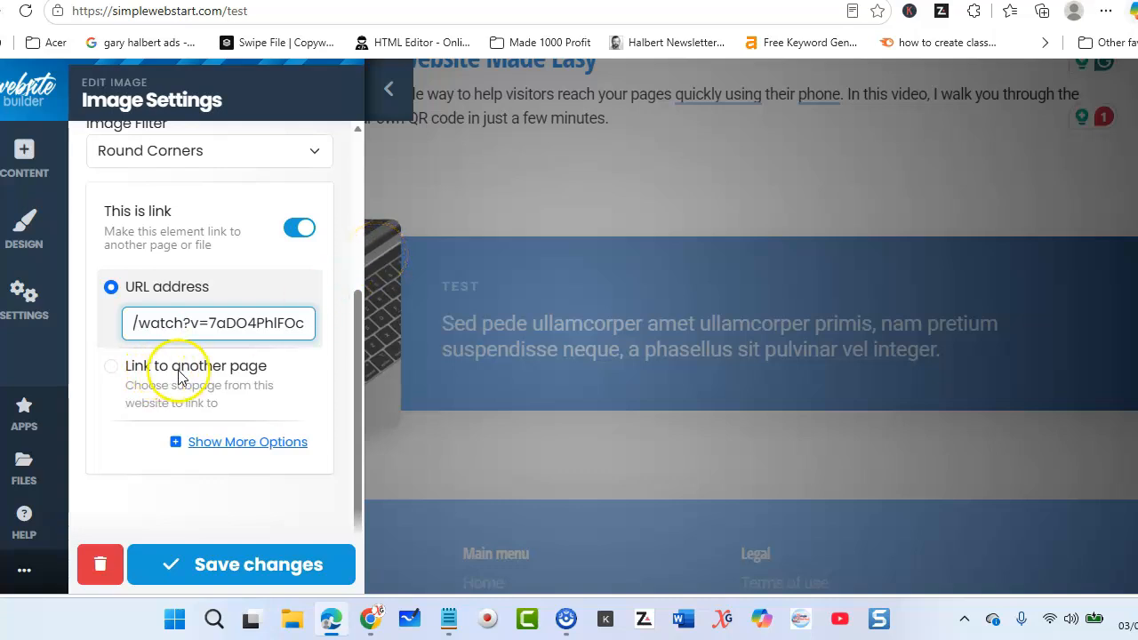
click(112, 367)
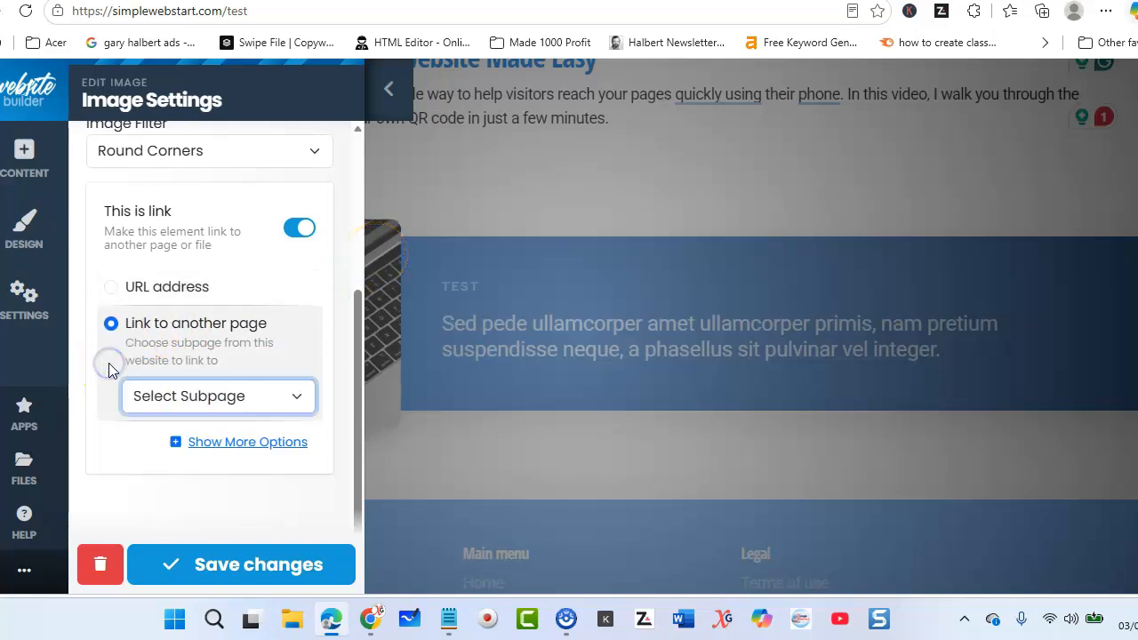
click(158, 398)
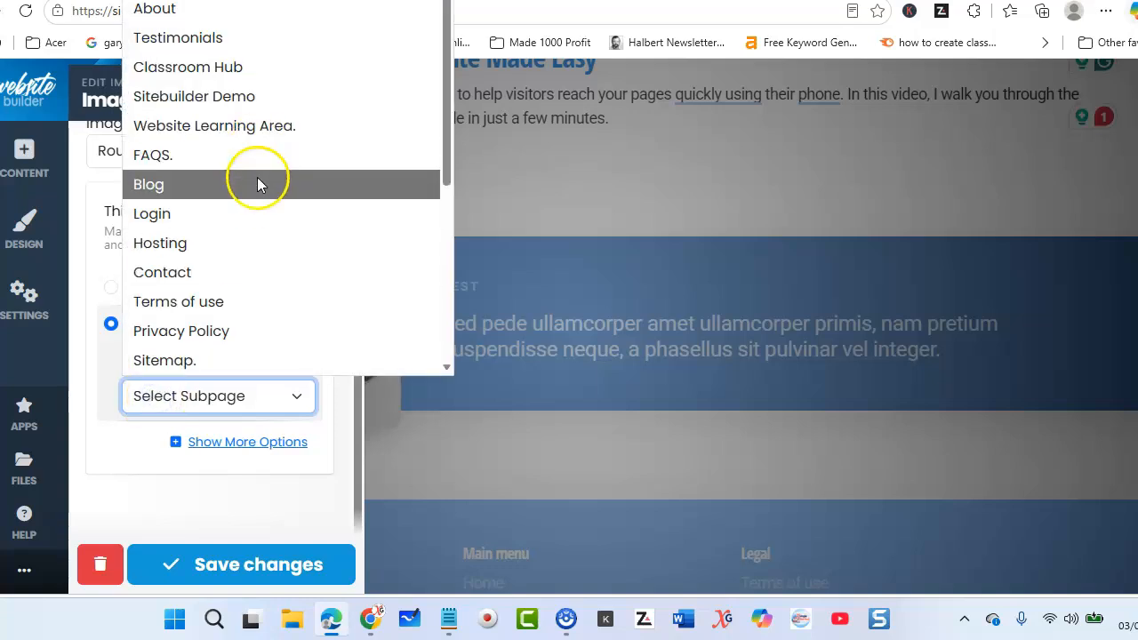
click(89, 427)
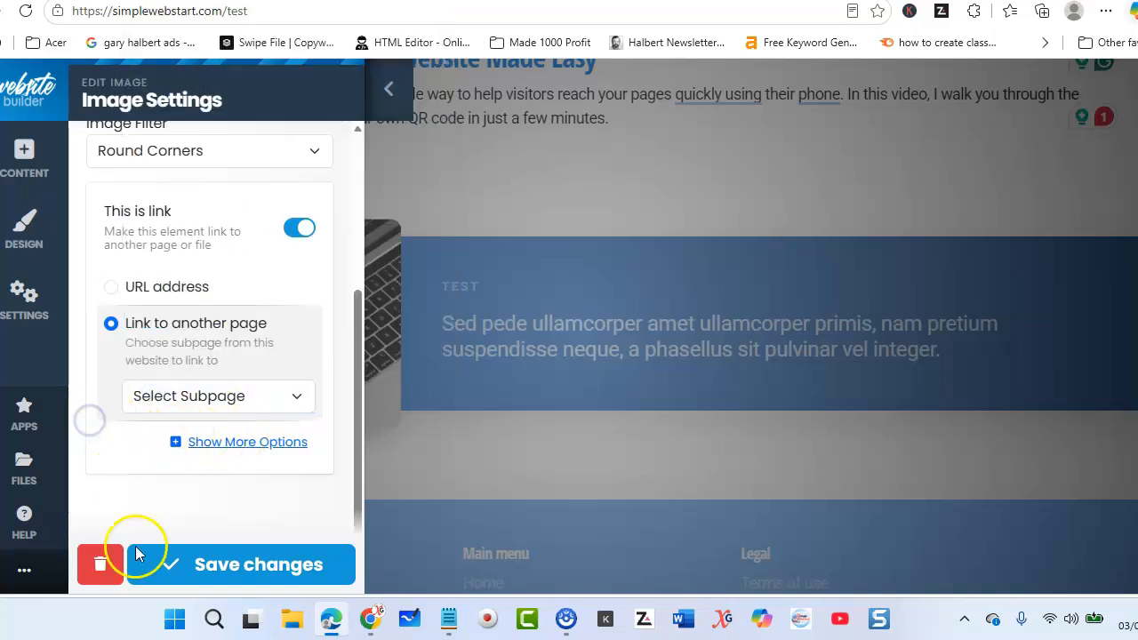
click(206, 566)
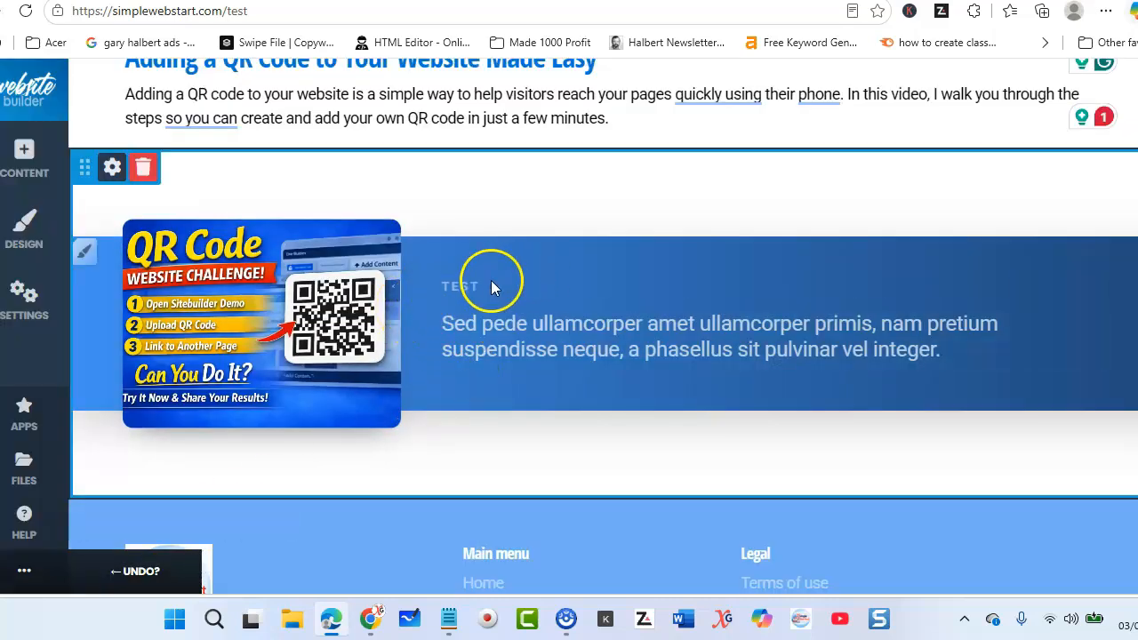
- Replace the "TEST" label in the Call to Action block with "TEEEEE" and save it
click(485, 292)
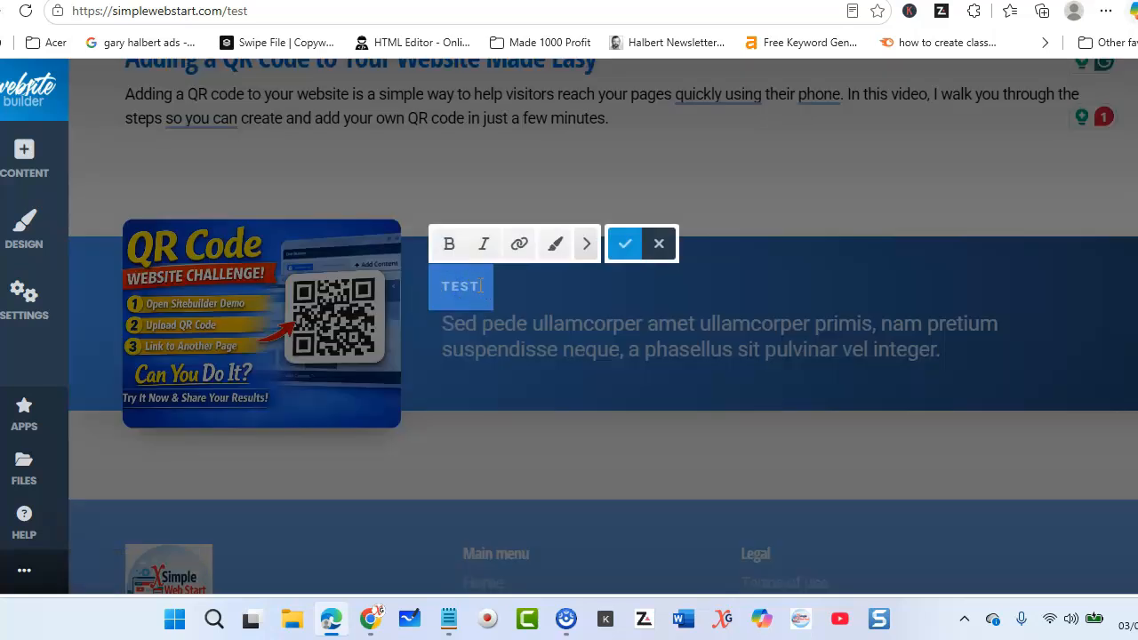
drag(480, 285, 423, 292)
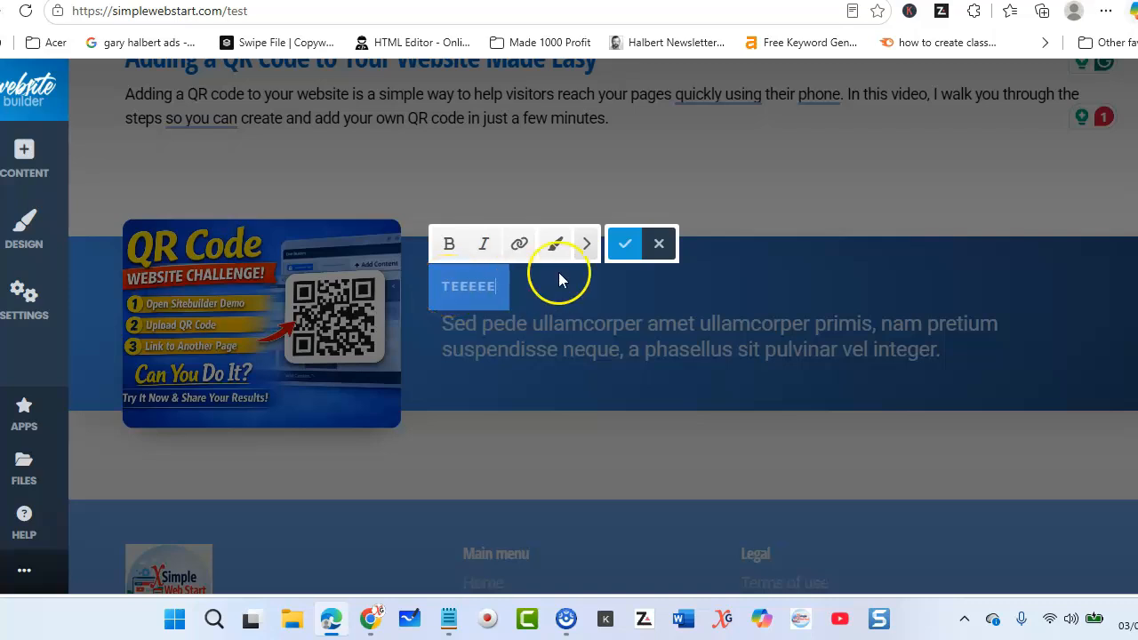
click(610, 242)
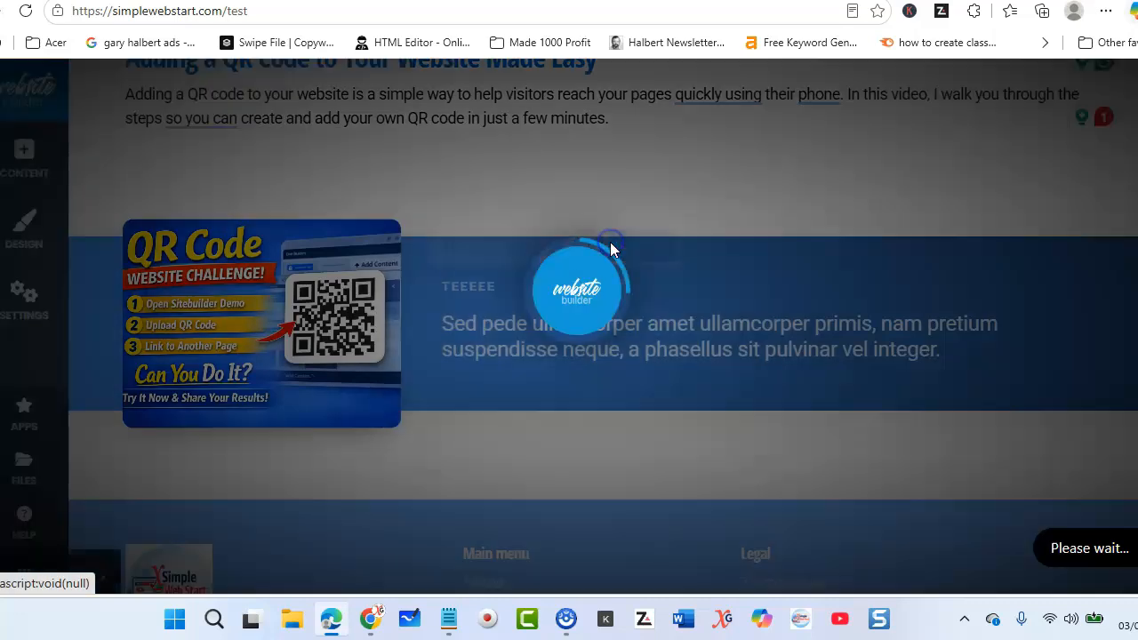
- Colour the whole "TEEEEE" label in the Call to Action block white
click(454, 294)
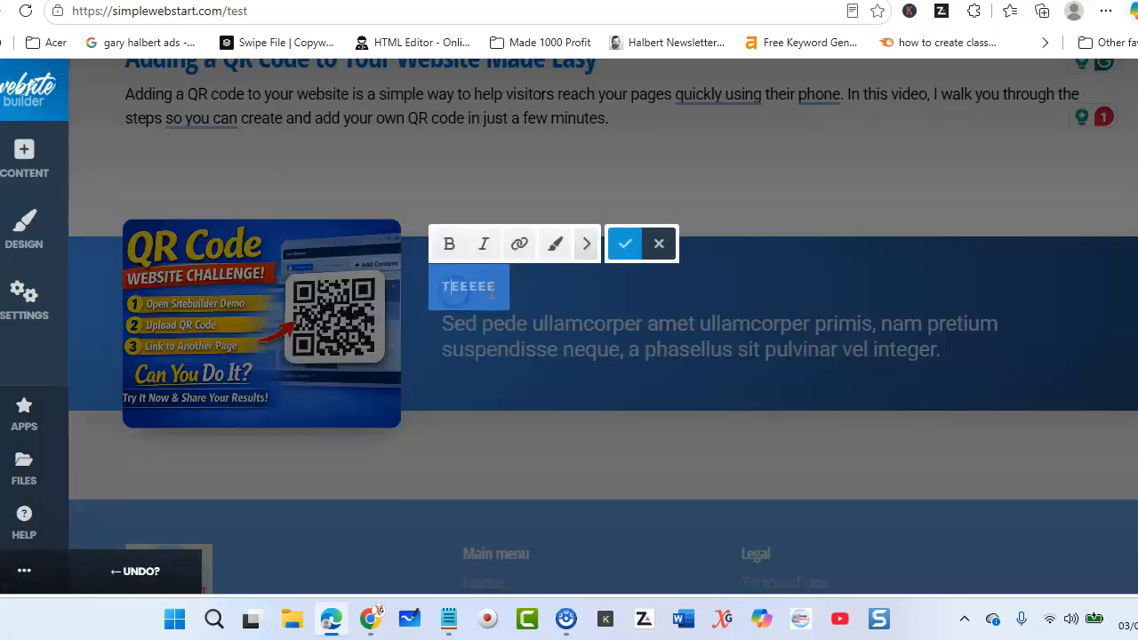
click(553, 244)
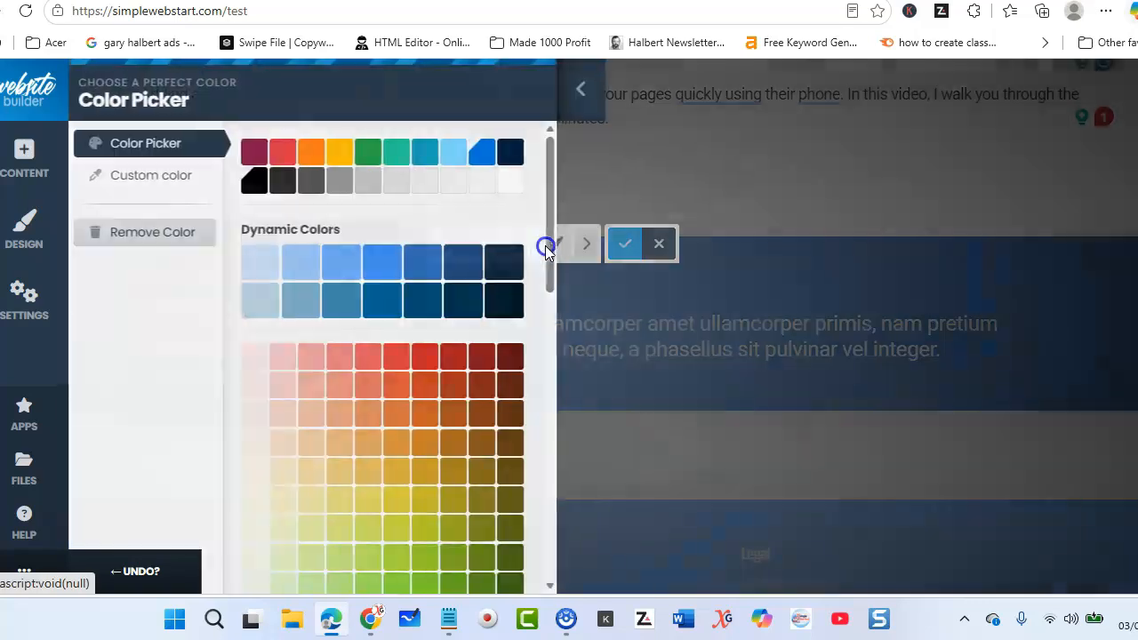
click(520, 185)
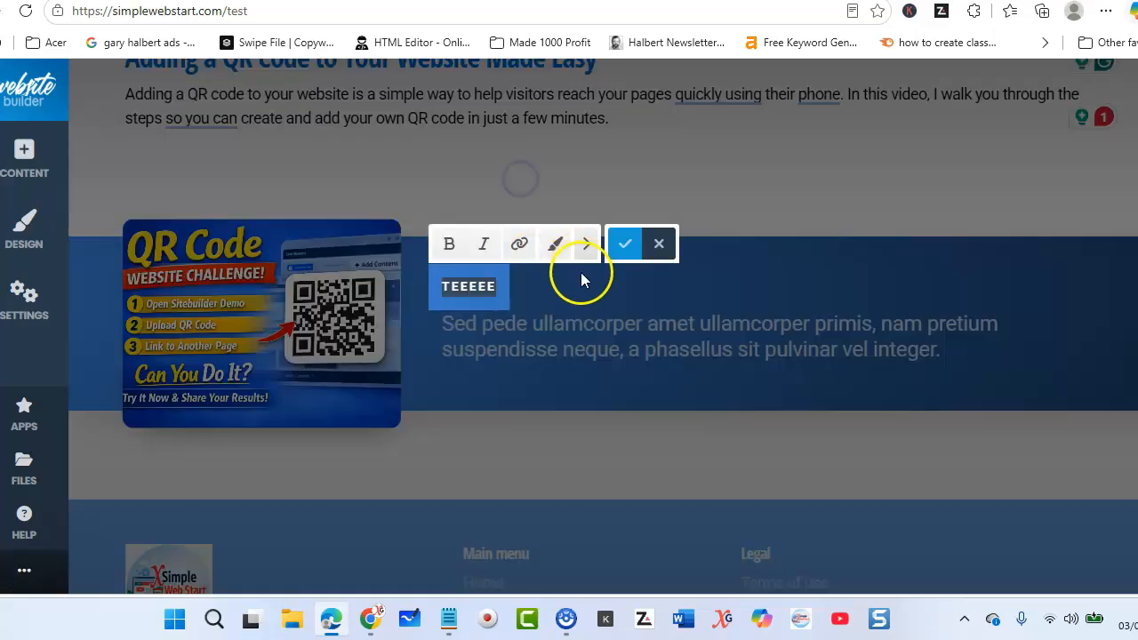
- Increase the font size of the "TEEEEE" label in the Call to Action block, reduce it again, and save the text
click(584, 245)
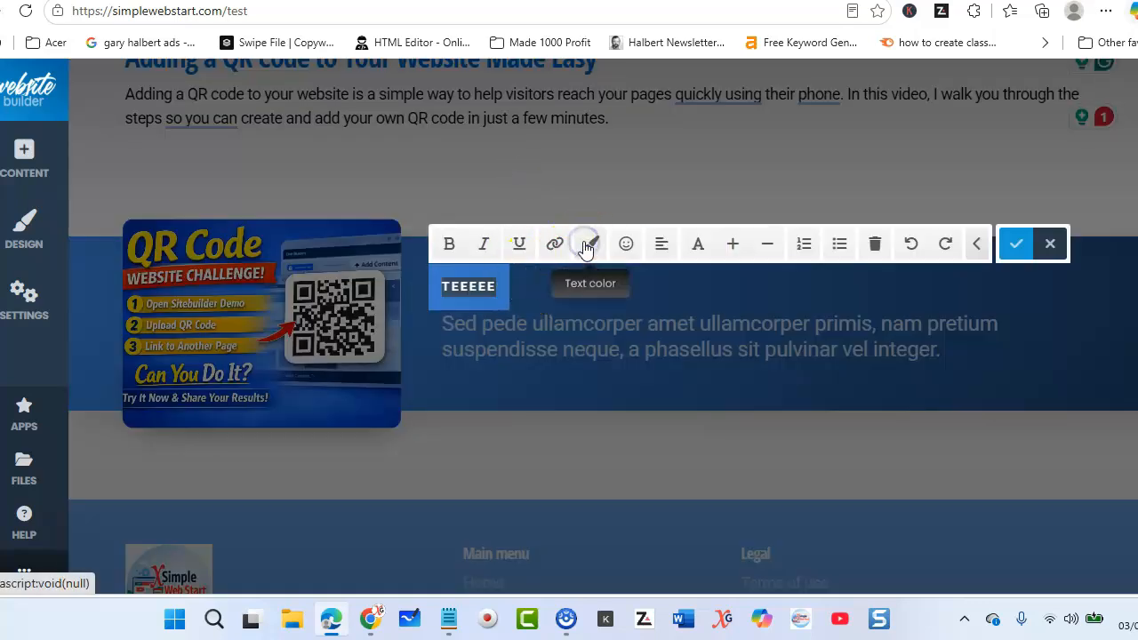
click(730, 245)
click(731, 233)
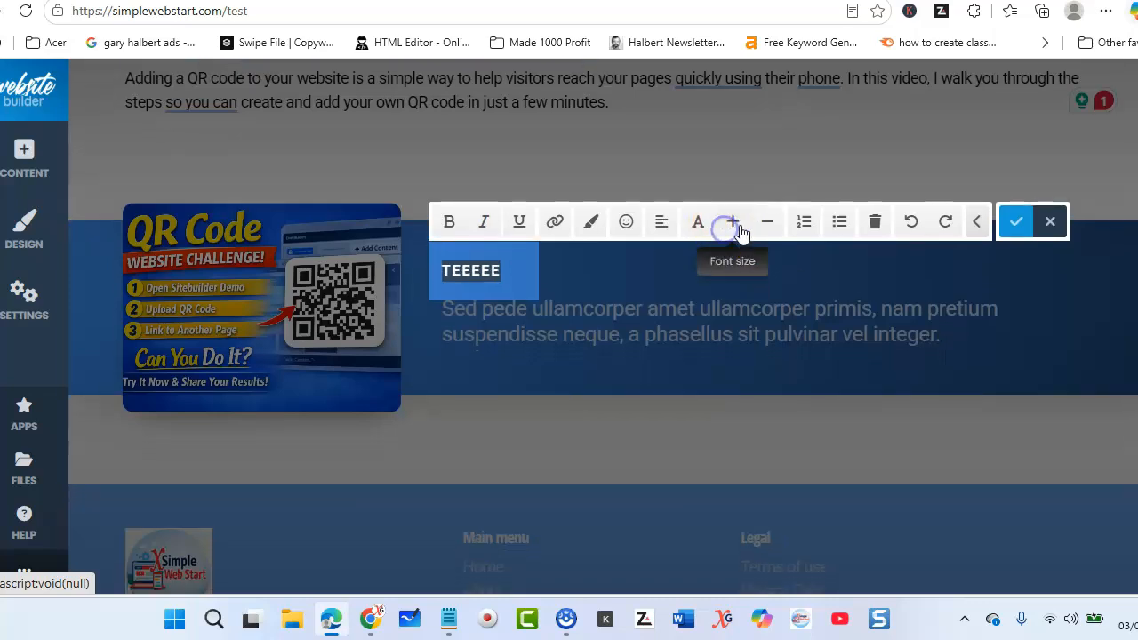
click(765, 225)
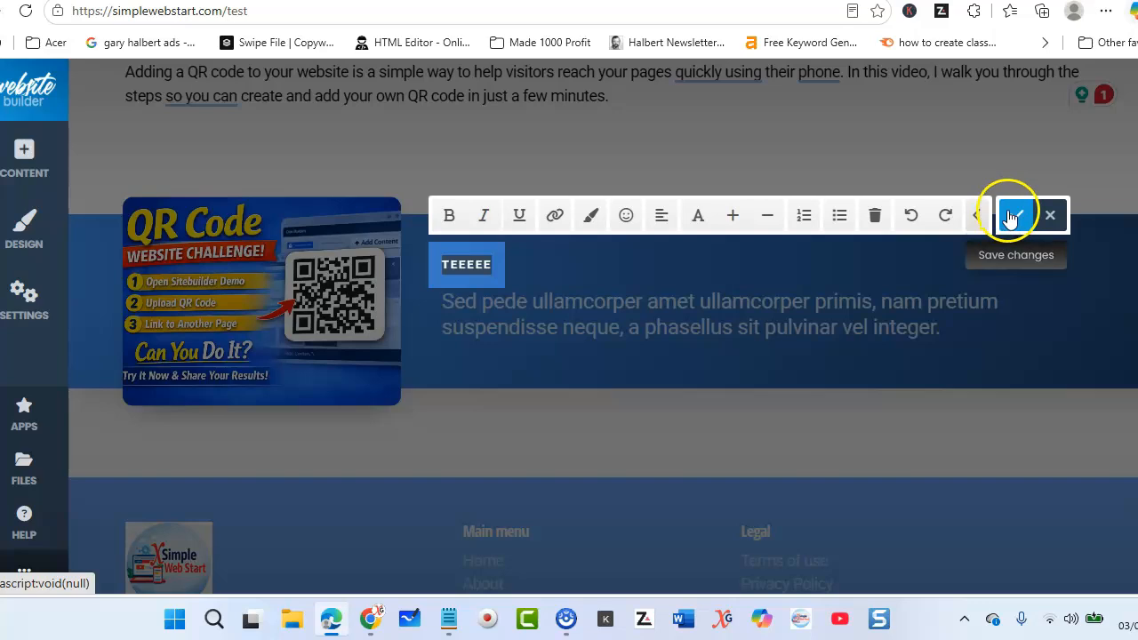
click(1016, 216)
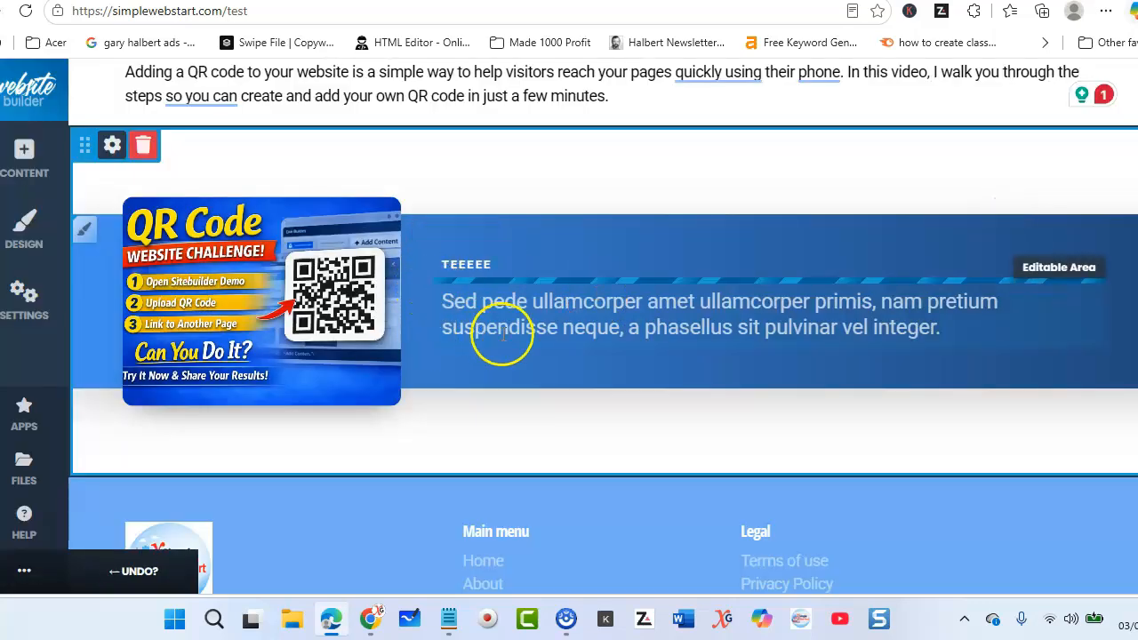
- Replace the whole placeholder paragraph under the "TEEEEE" label with "ytgd"
click(485, 318)
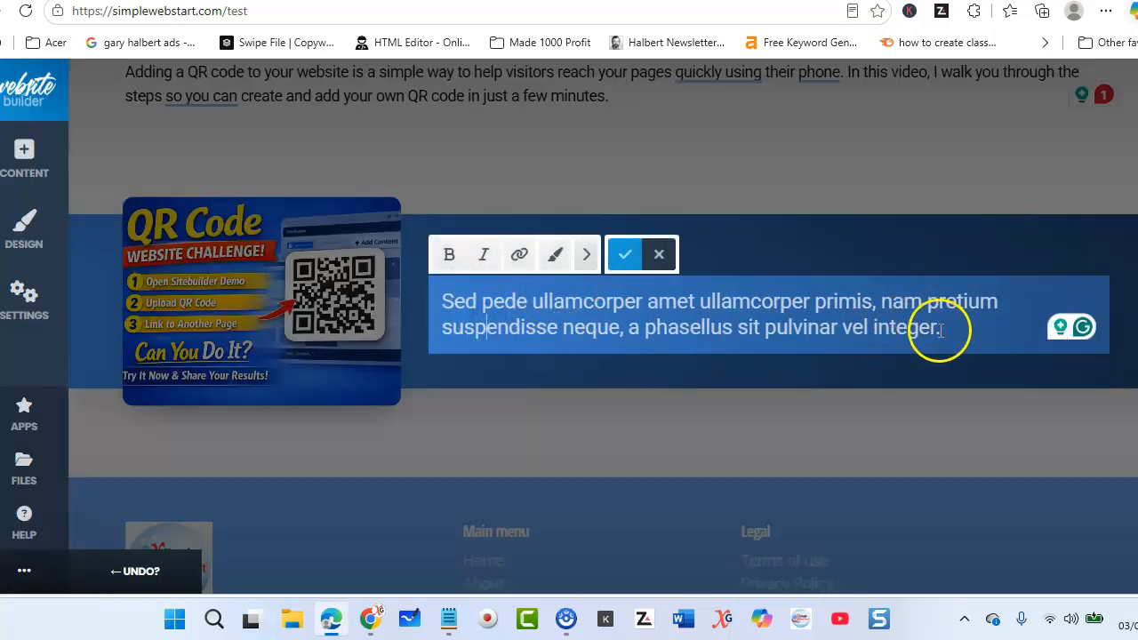
drag(940, 329, 443, 300)
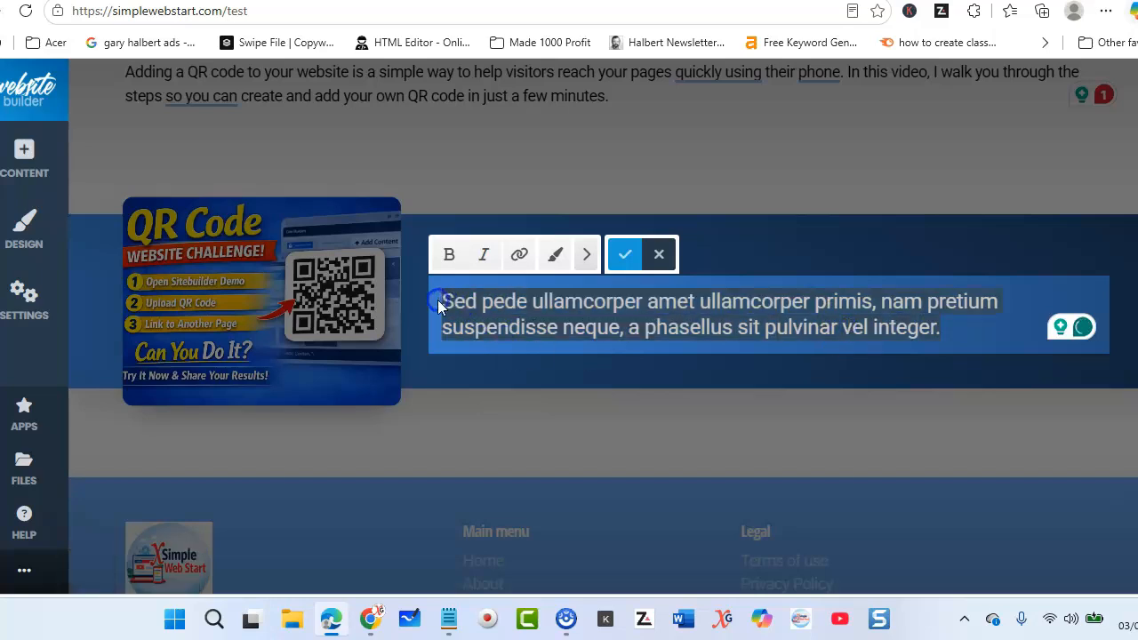
text(ytgd)
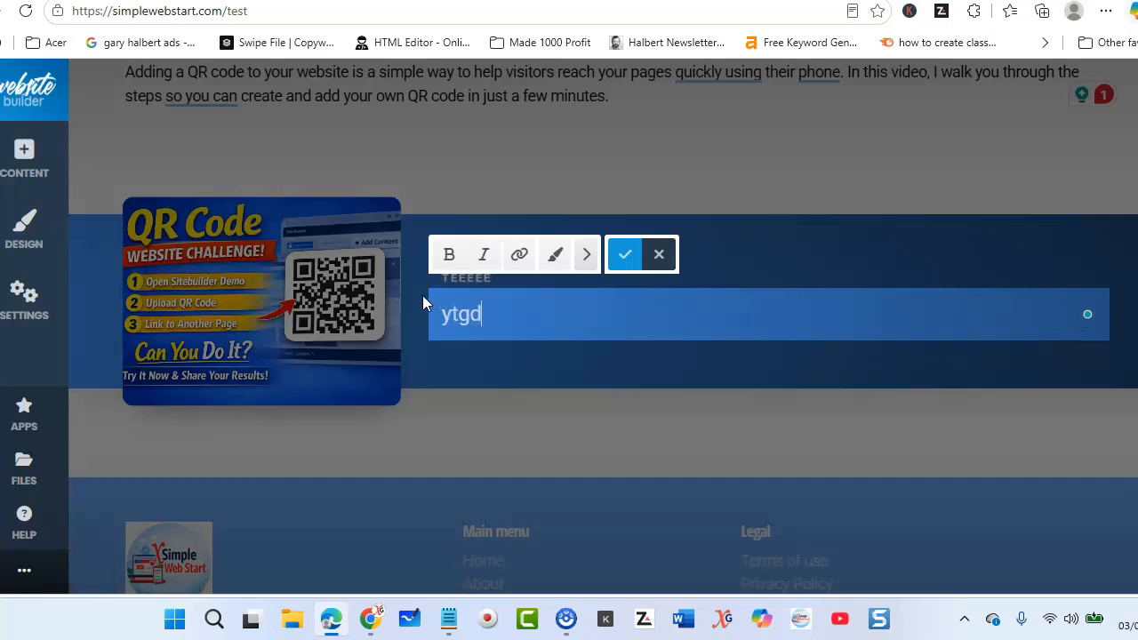
- Try a larger and then a smaller font size on the whole "ytgd" text and save it
click(475, 311)
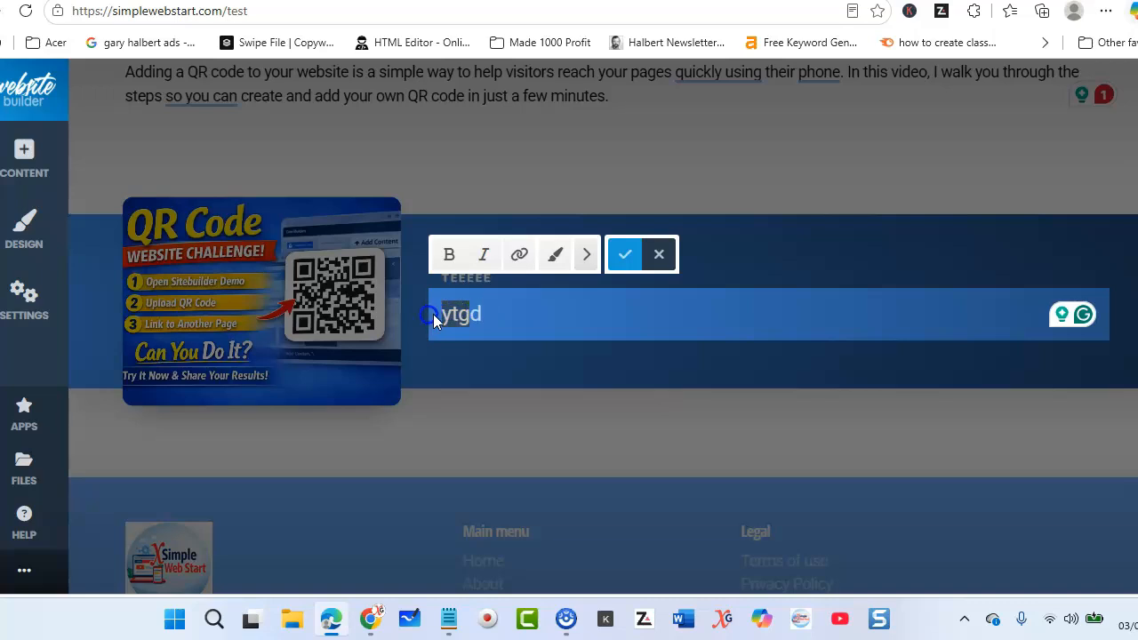
click(490, 312)
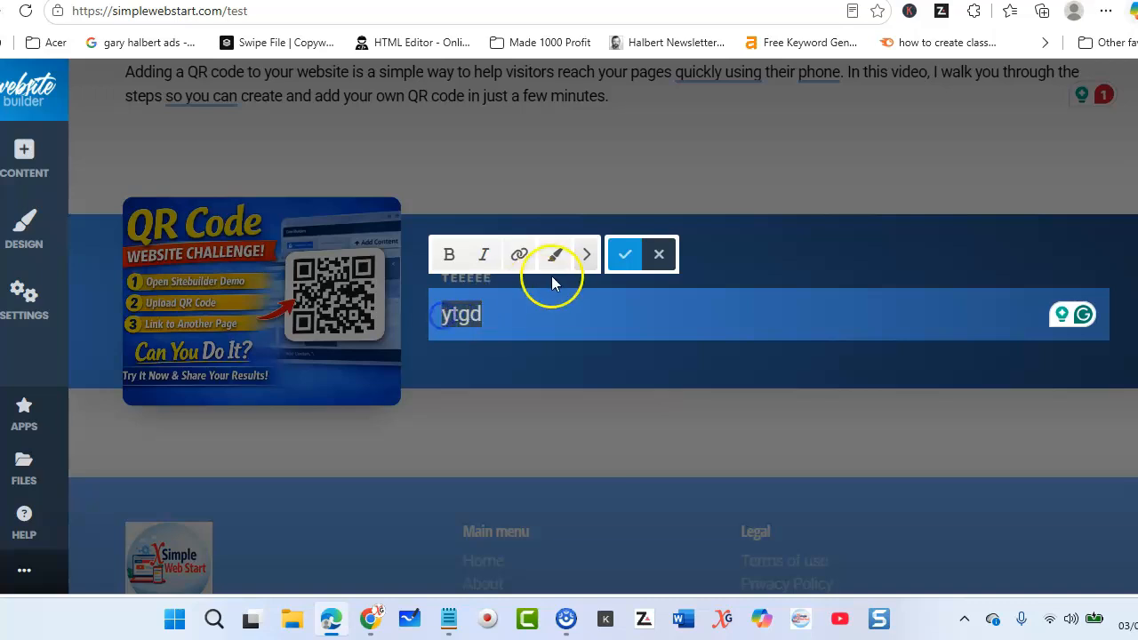
click(586, 254)
click(730, 269)
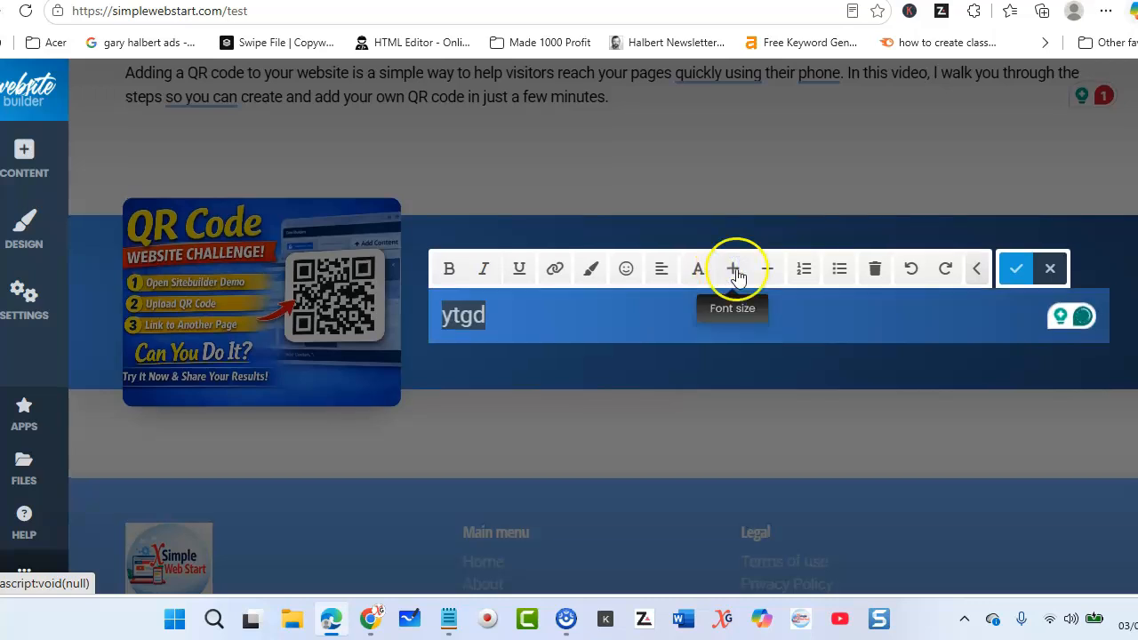
click(767, 270)
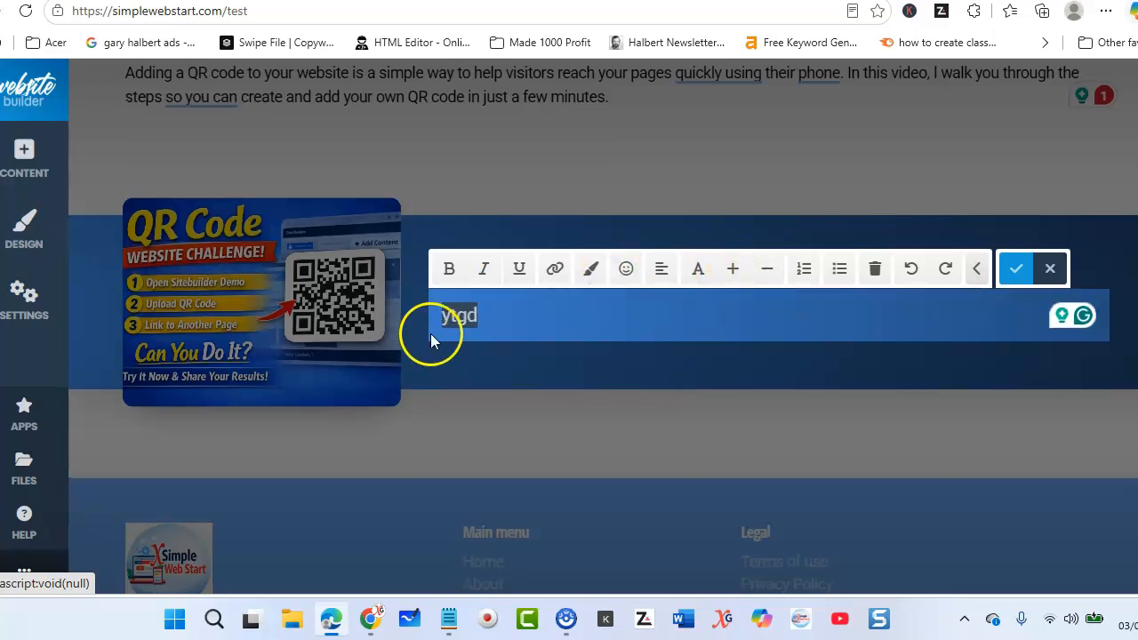
click(1011, 269)
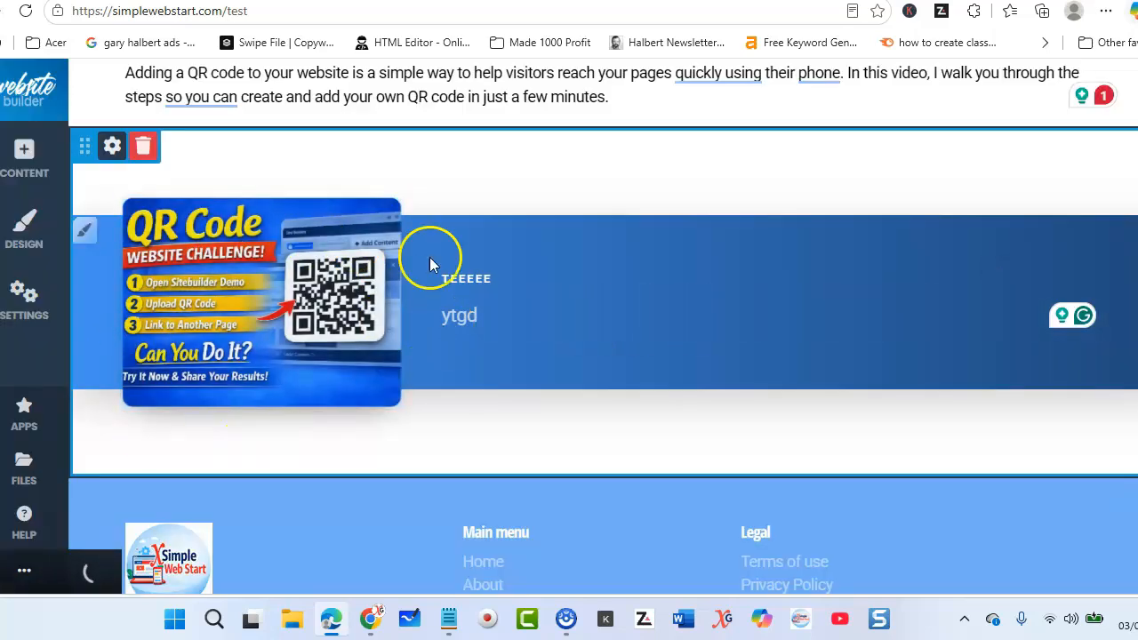
- Set the Call to Action block's top padding to 50px, reduce its bottom padding, and save the block settings
click(113, 151)
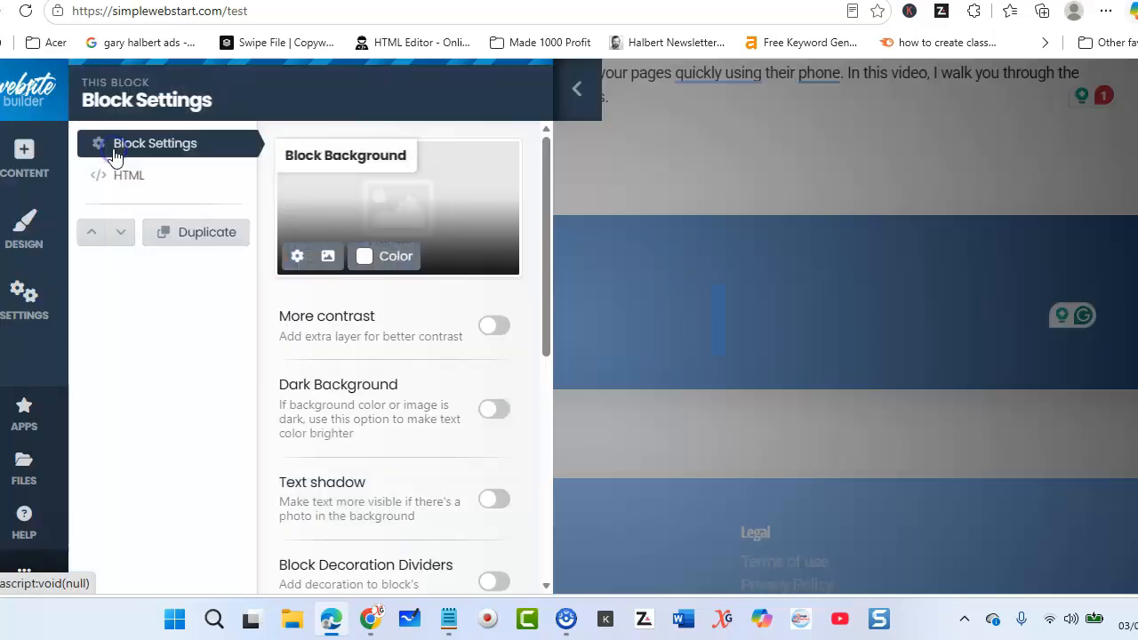
scroll(360, 322, down, 3)
click(324, 296)
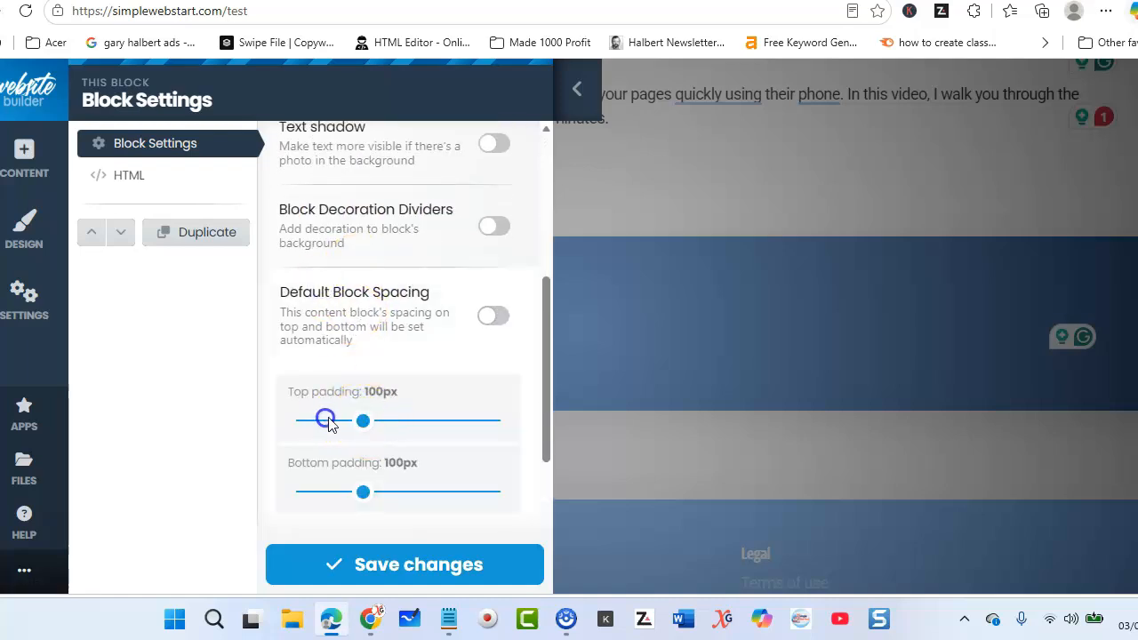
drag(363, 421, 332, 421)
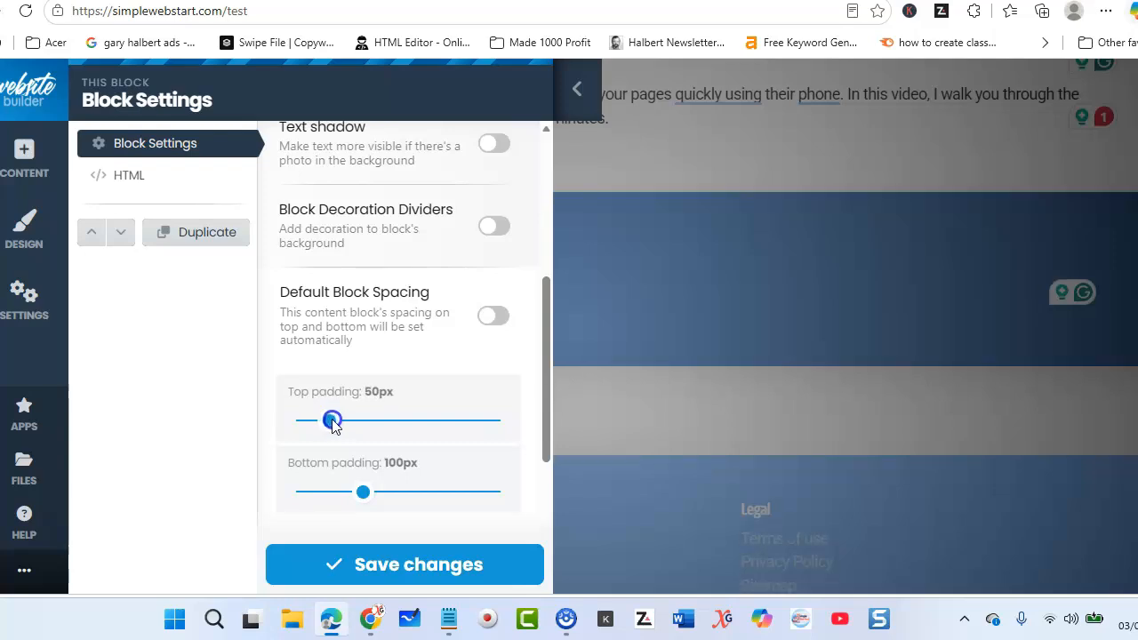
drag(363, 492, 325, 496)
click(336, 562)
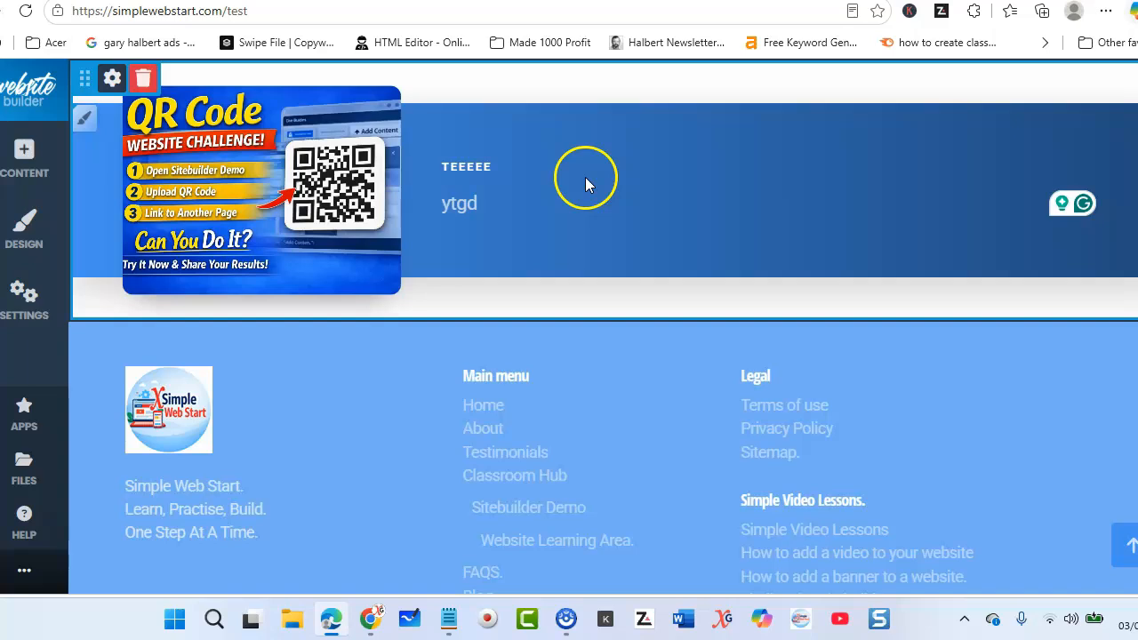
- Add the plain heading-and-paragraph block from the Contents category between the Call to Action block and the footer
mouse_move(629, 331)
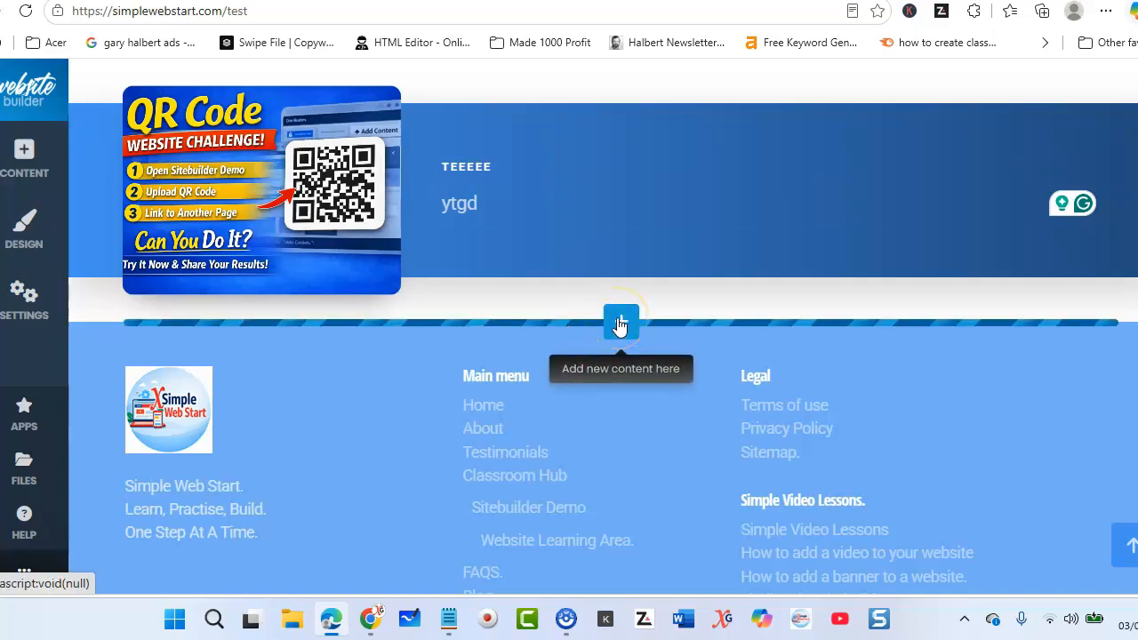
click(621, 322)
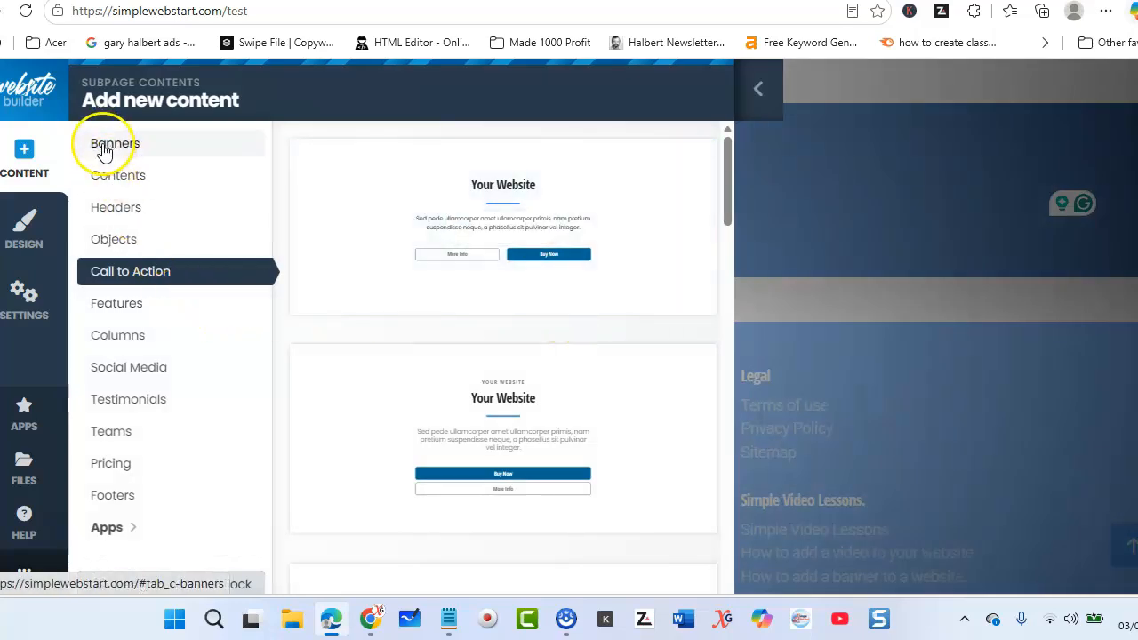
click(106, 182)
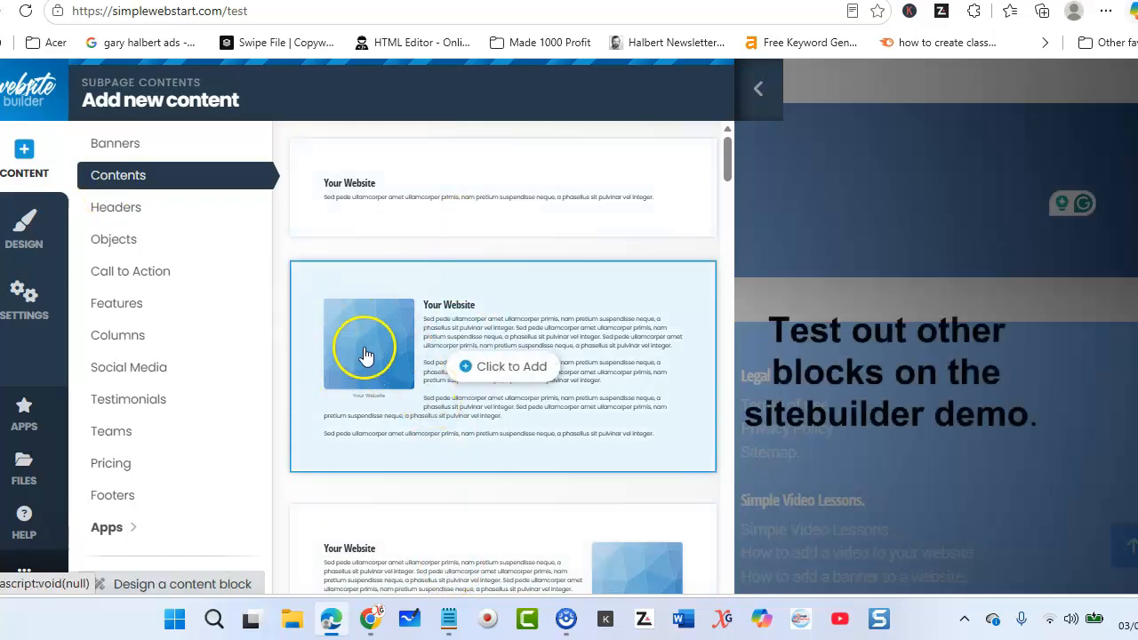
scroll(364, 355, down, 6)
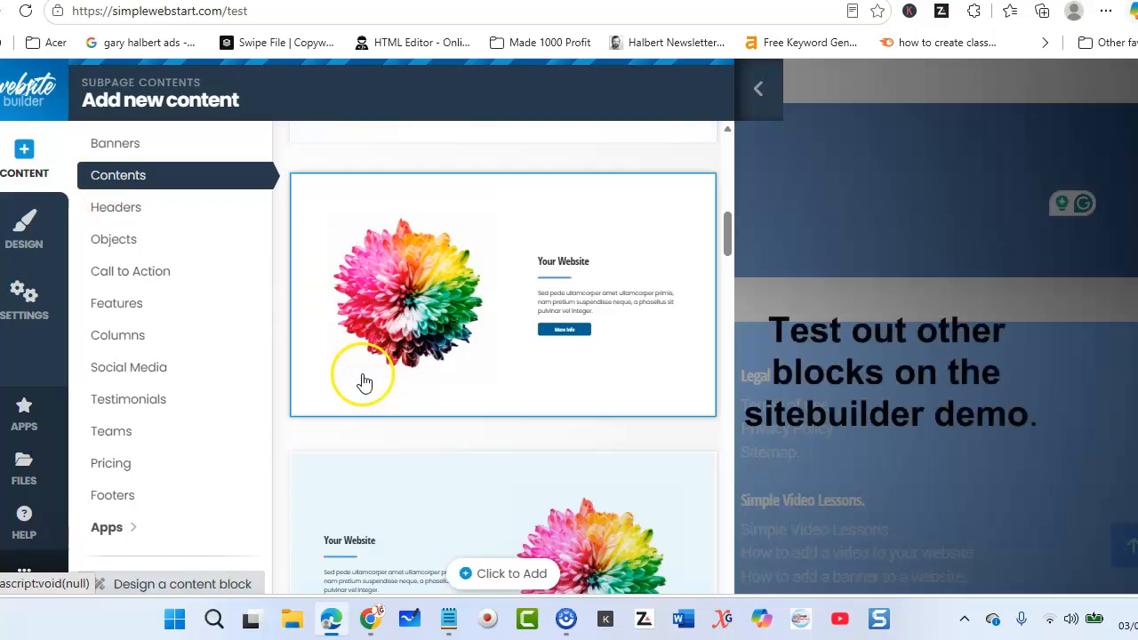
scroll(374, 347, down, 5)
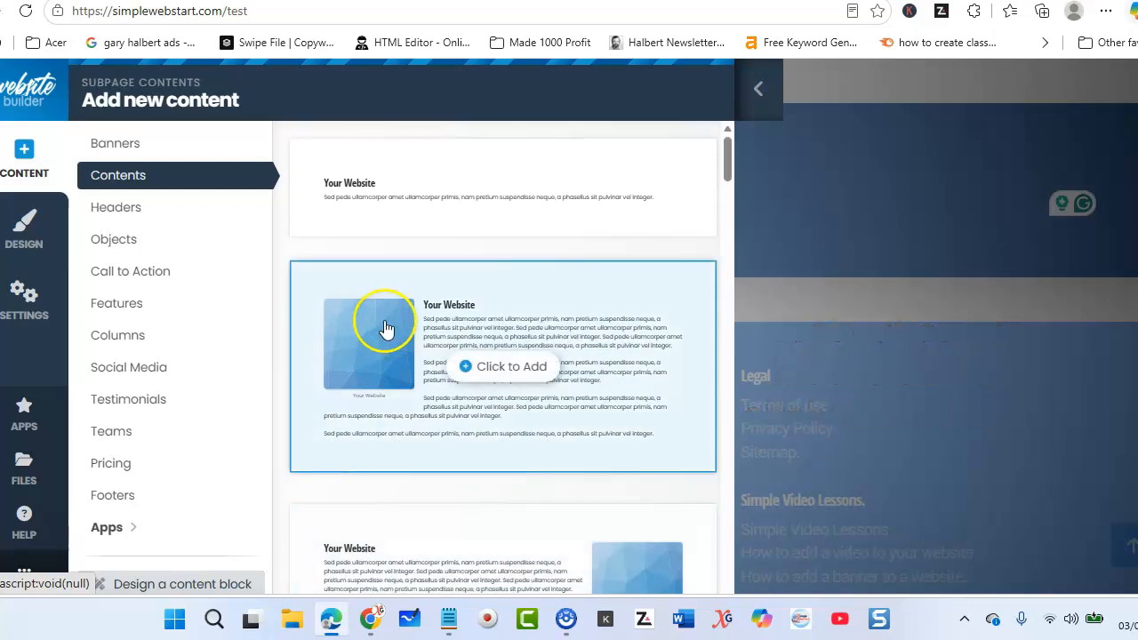
click(373, 191)
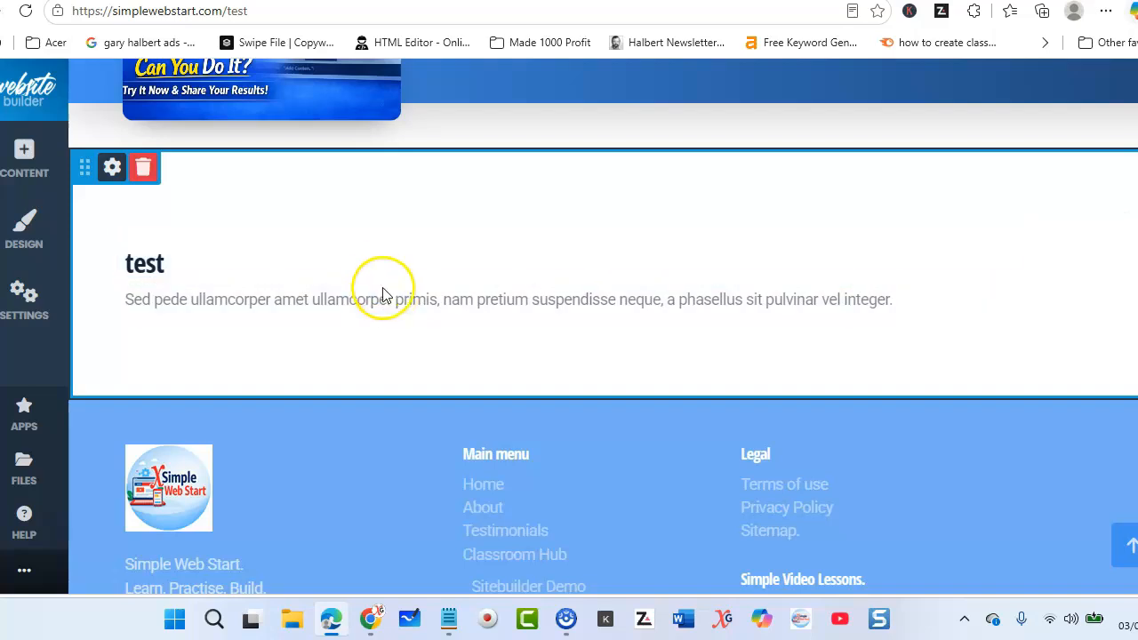
- Open the new block's "test" heading and its placeholder paragraph for editing, and save the paragraph without changing its text
click(173, 264)
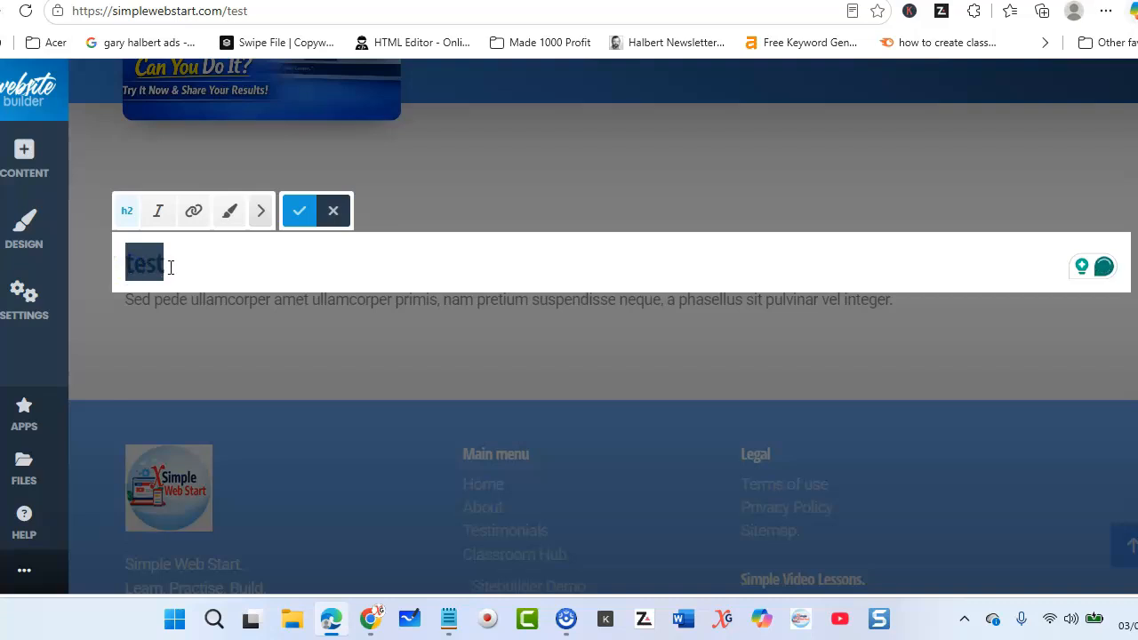
click(171, 266)
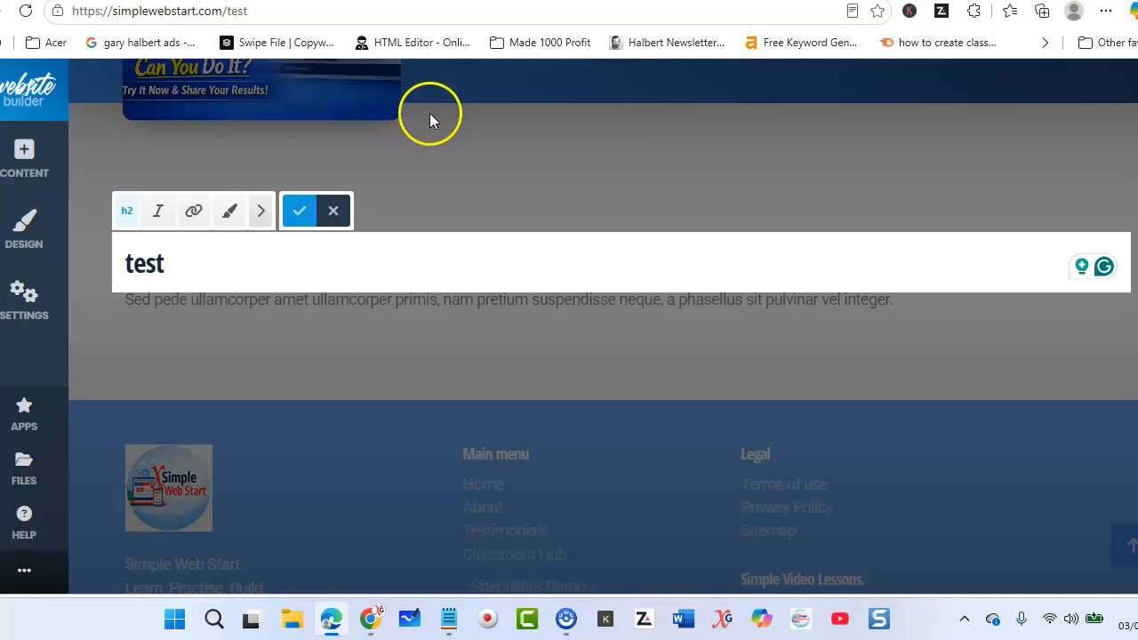
click(205, 309)
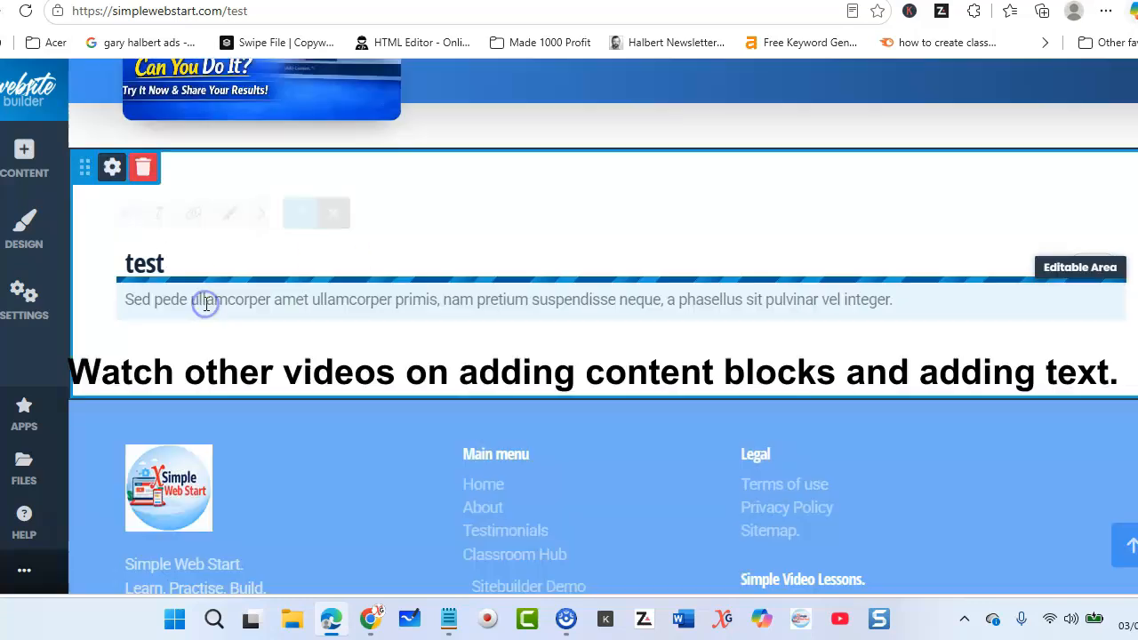
click(183, 303)
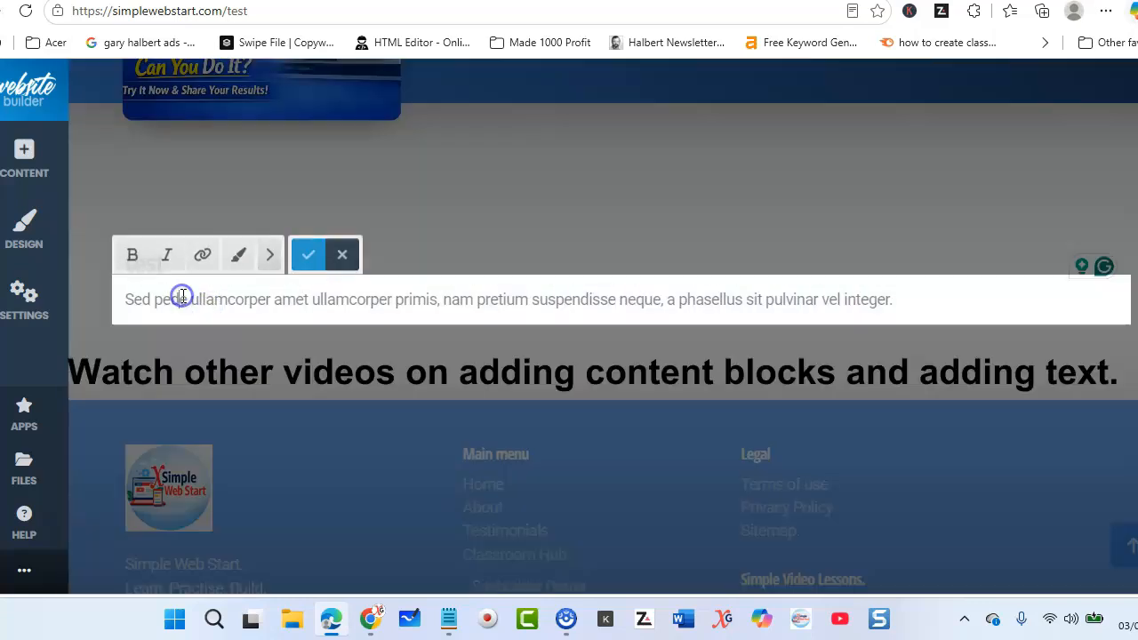
click(303, 254)
- Review the finished subpage from header to footer and open the Simple Video Lessons page from its footer link
scroll(536, 258, up, 6)
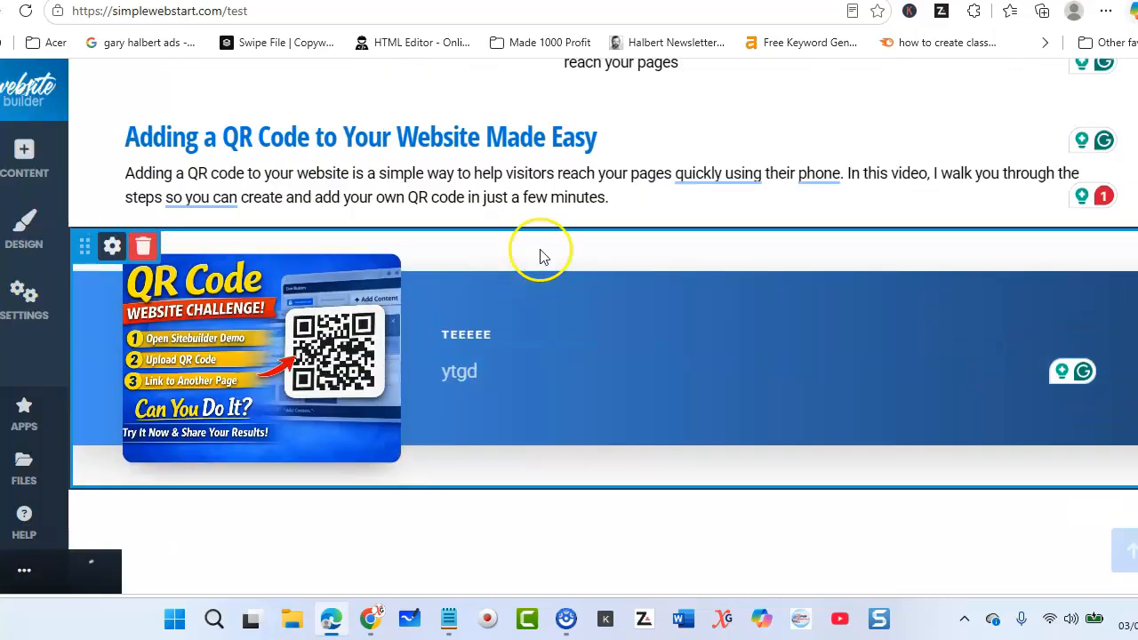
scroll(539, 248, down, 10)
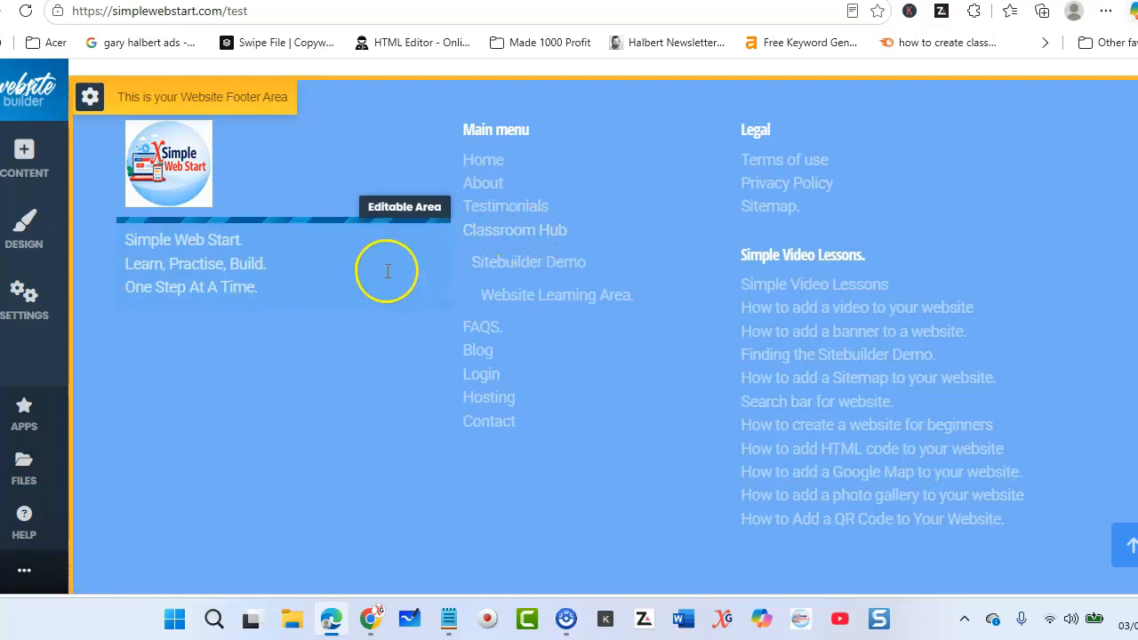
scroll(369, 256, up, 10)
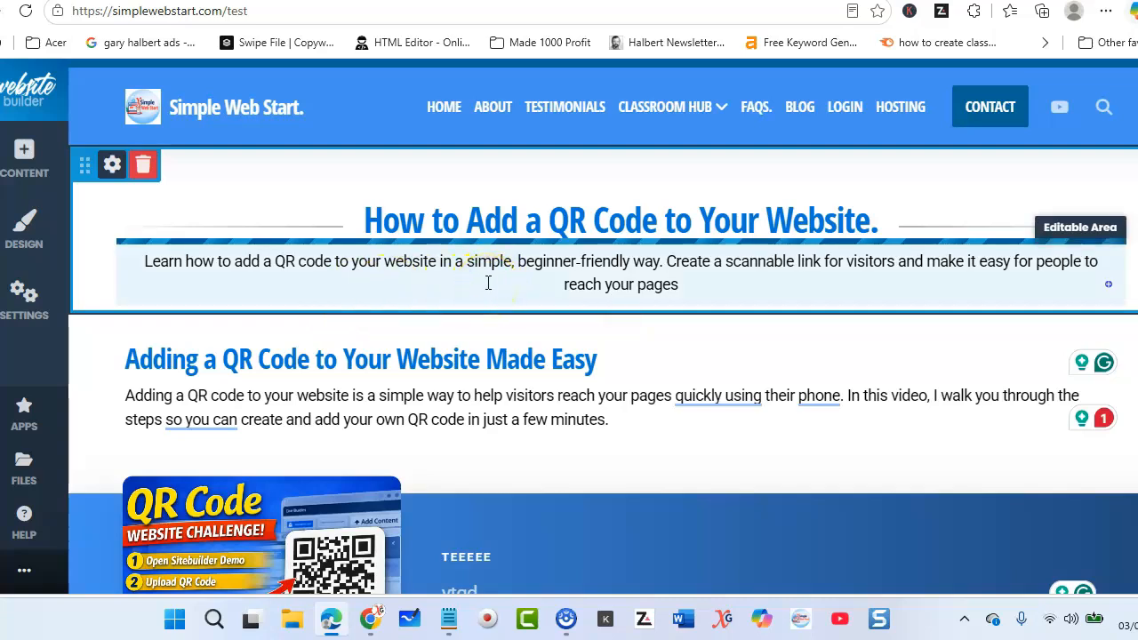
scroll(488, 282, down, 5)
scroll(486, 279, down, 3)
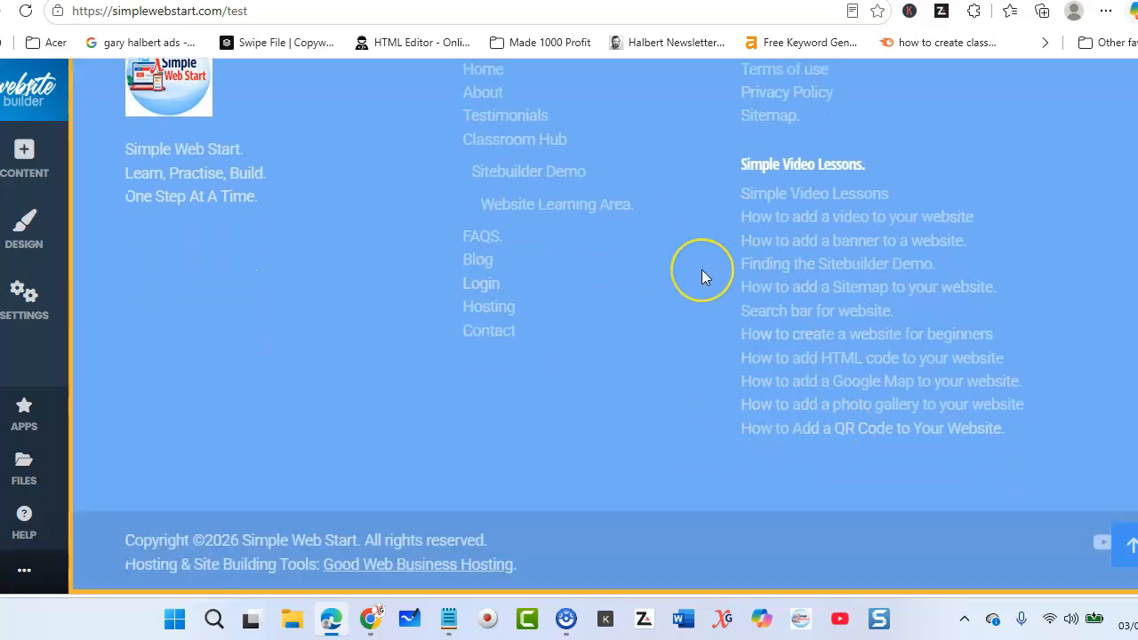
click(803, 195)
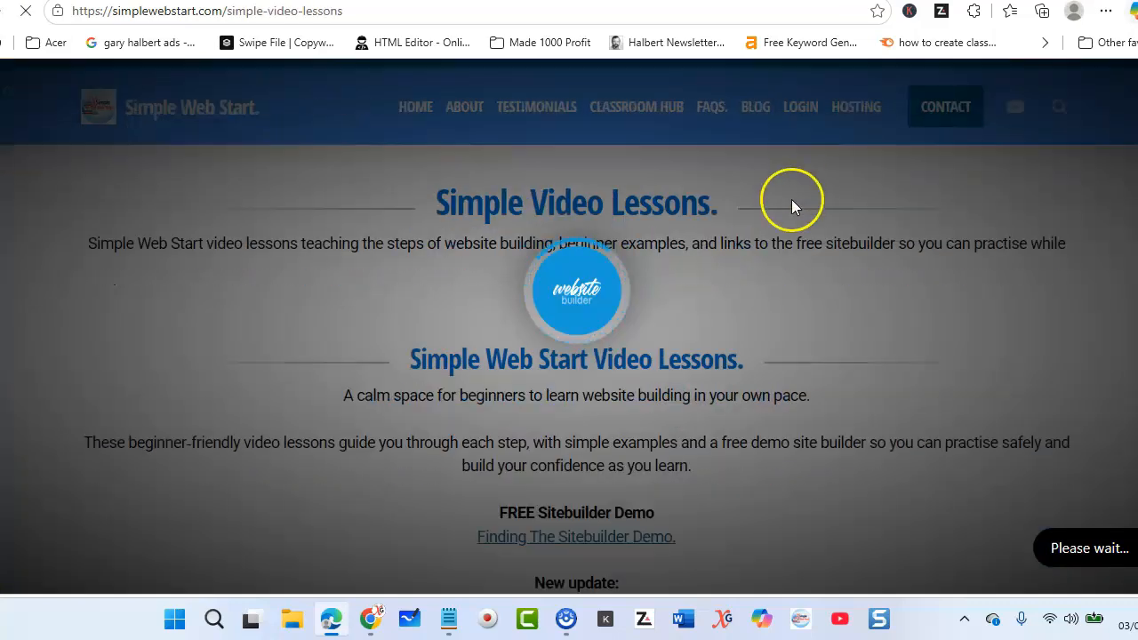
- Check the link settings of "Adding a QR Code To Your Website" under New update and save them without changes
scroll(412, 262, down, 3)
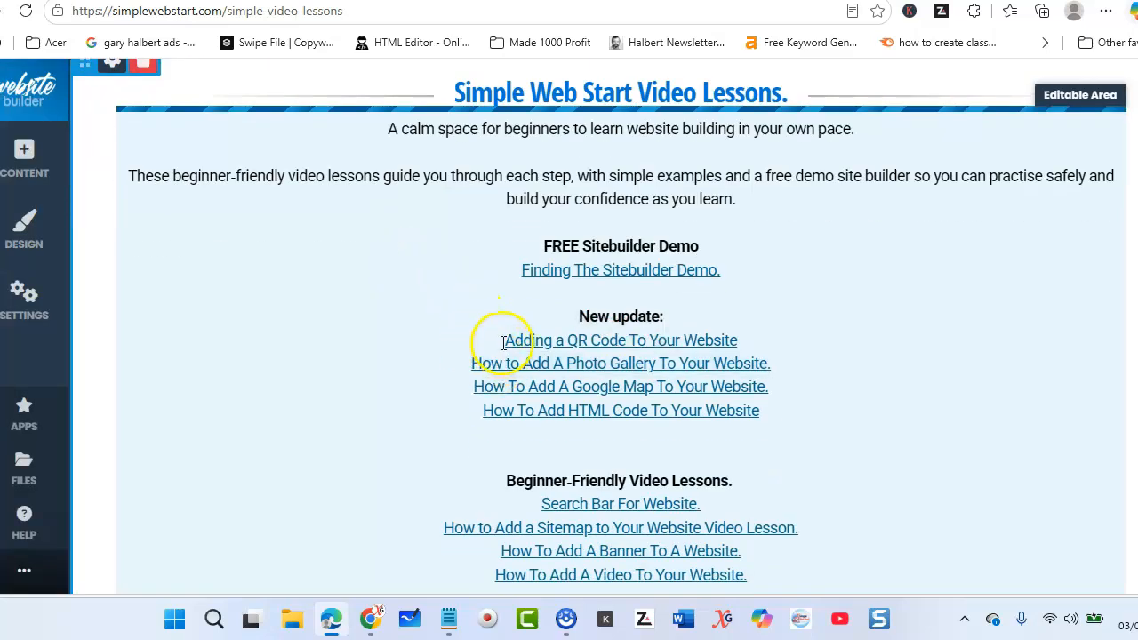
click(616, 342)
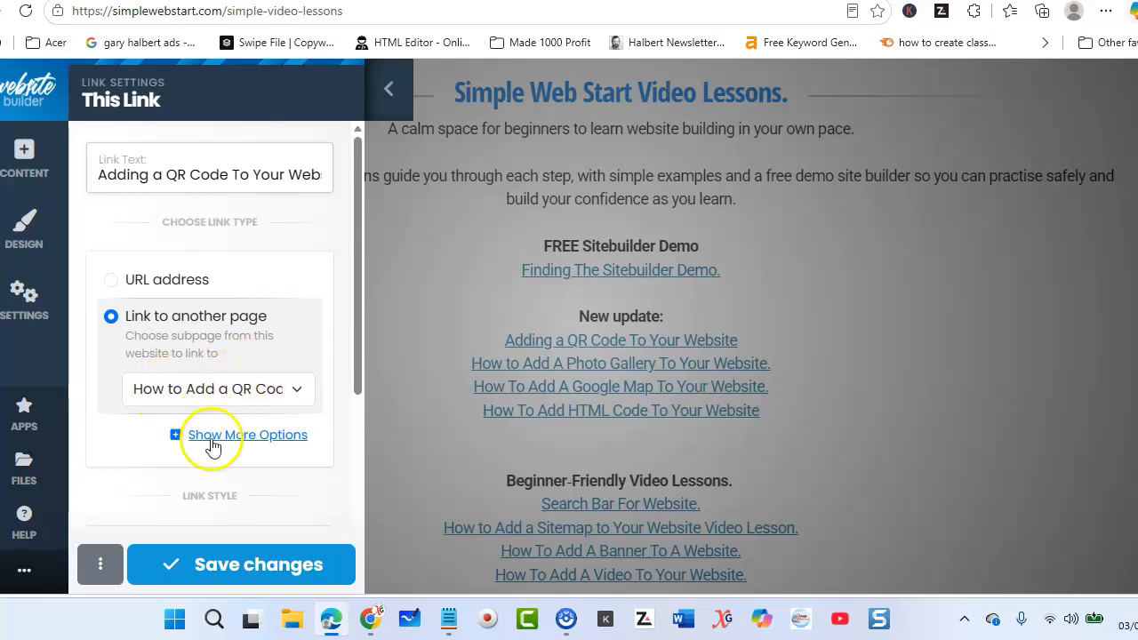
click(203, 575)
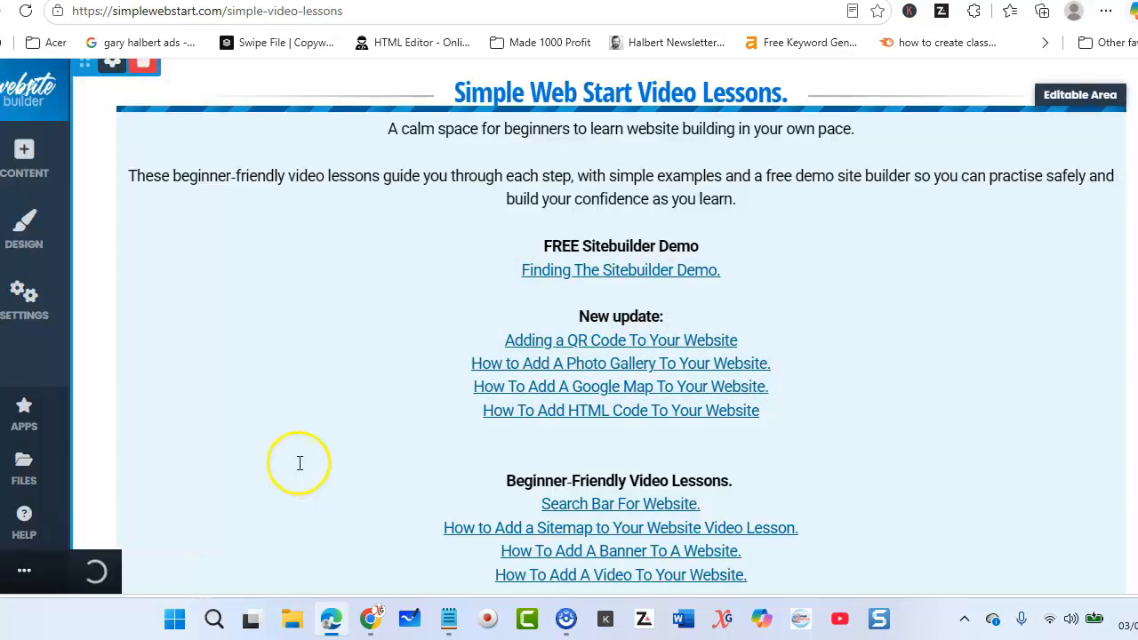
scroll(449, 374, down, 4)
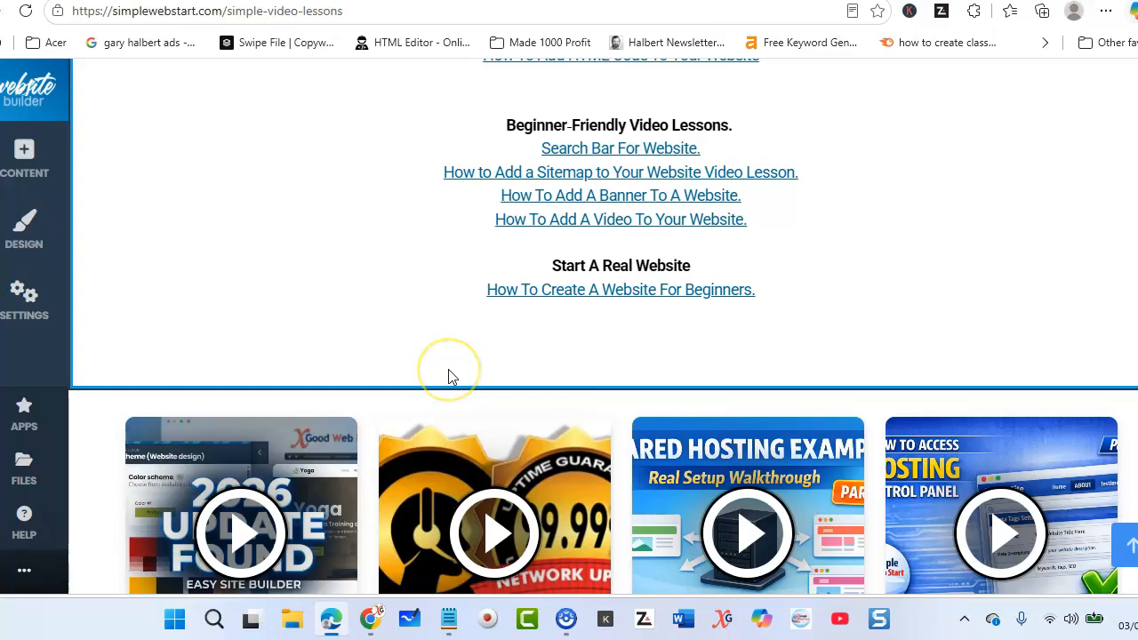
- Look through the remaining video lessons and open the "How to Add a QR Code to Your Website." page from its footer link
scroll(449, 374, down, 8)
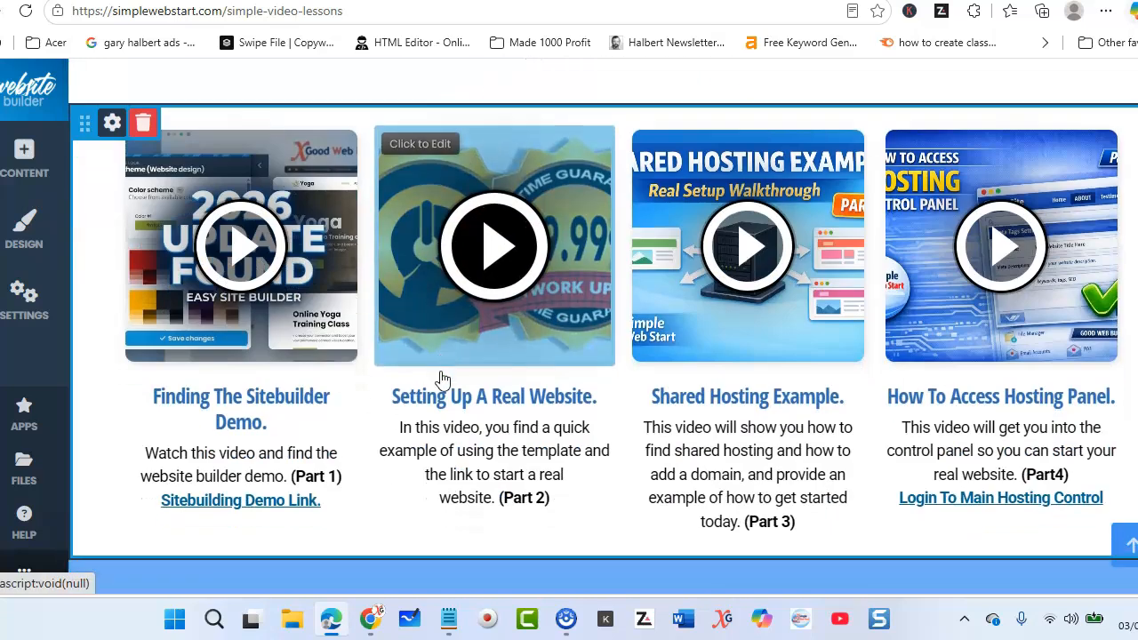
scroll(437, 378, down, 2)
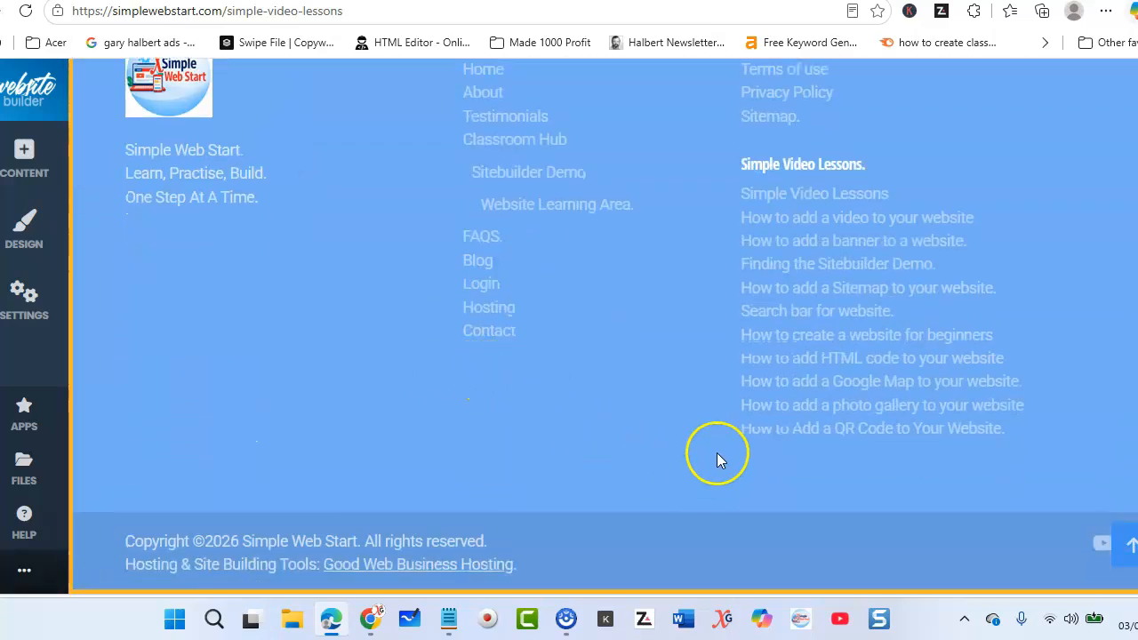
click(810, 428)
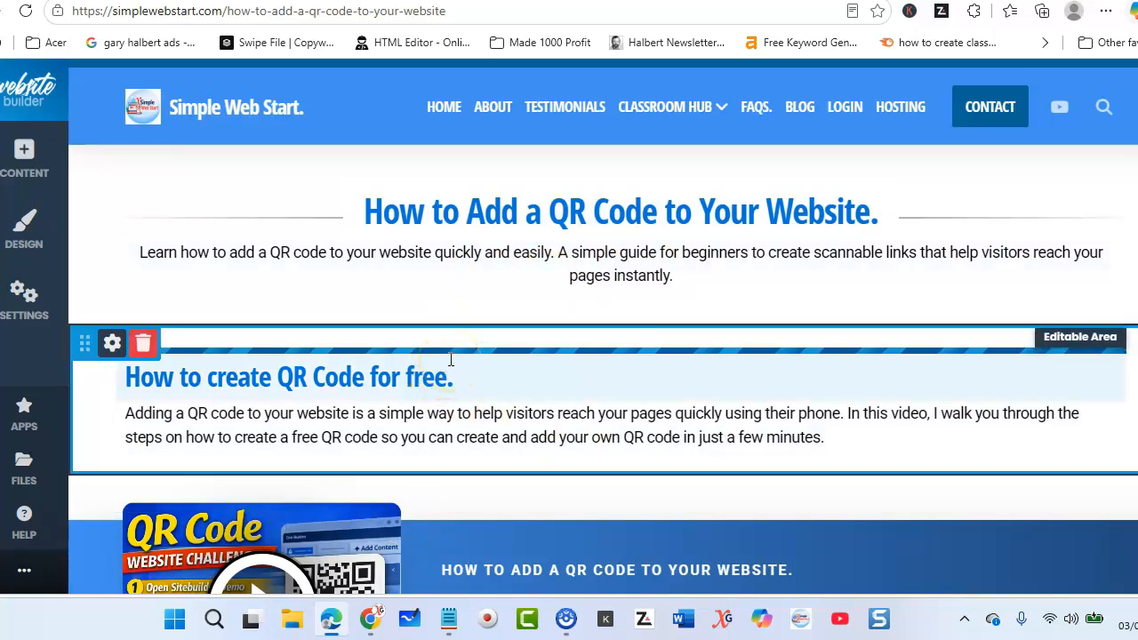
click(444, 344)
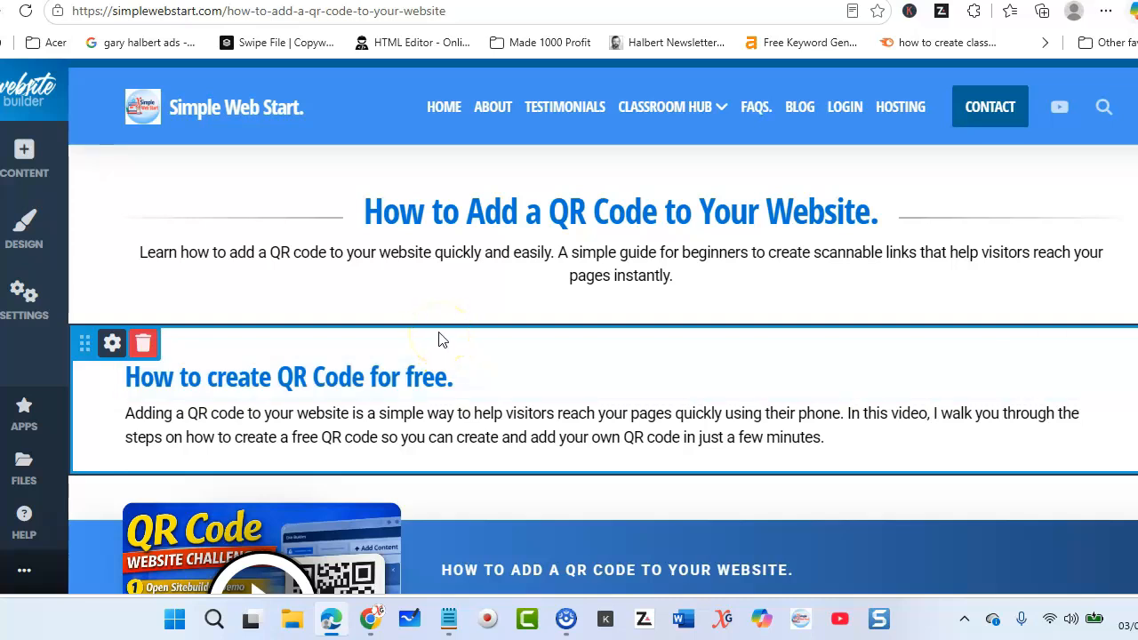
mouse_move(445, 333)
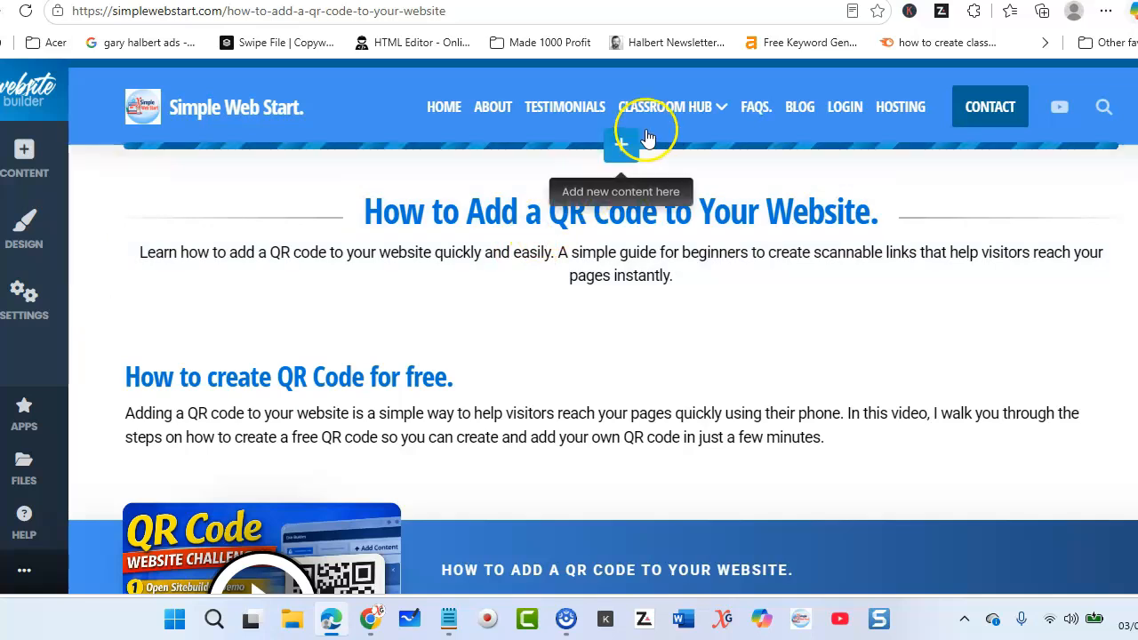
- Open the Website Learning Area page nested under Classroom Hub and Sitebuilder Demo in the site navigation
mouse_move(655, 115)
mouse_move(664, 148)
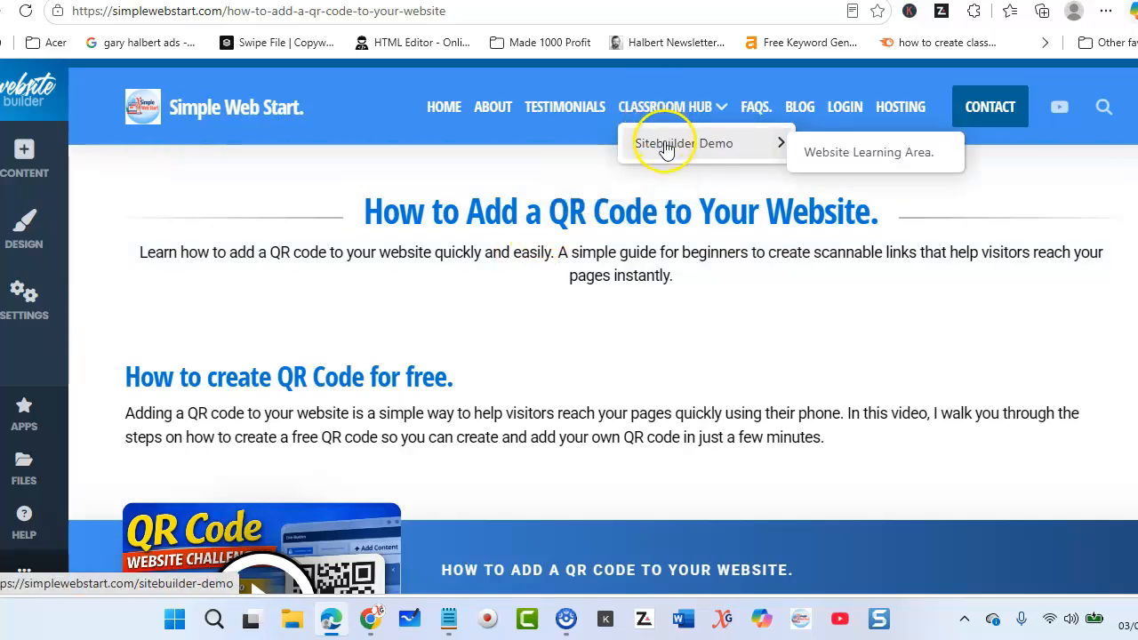
click(827, 151)
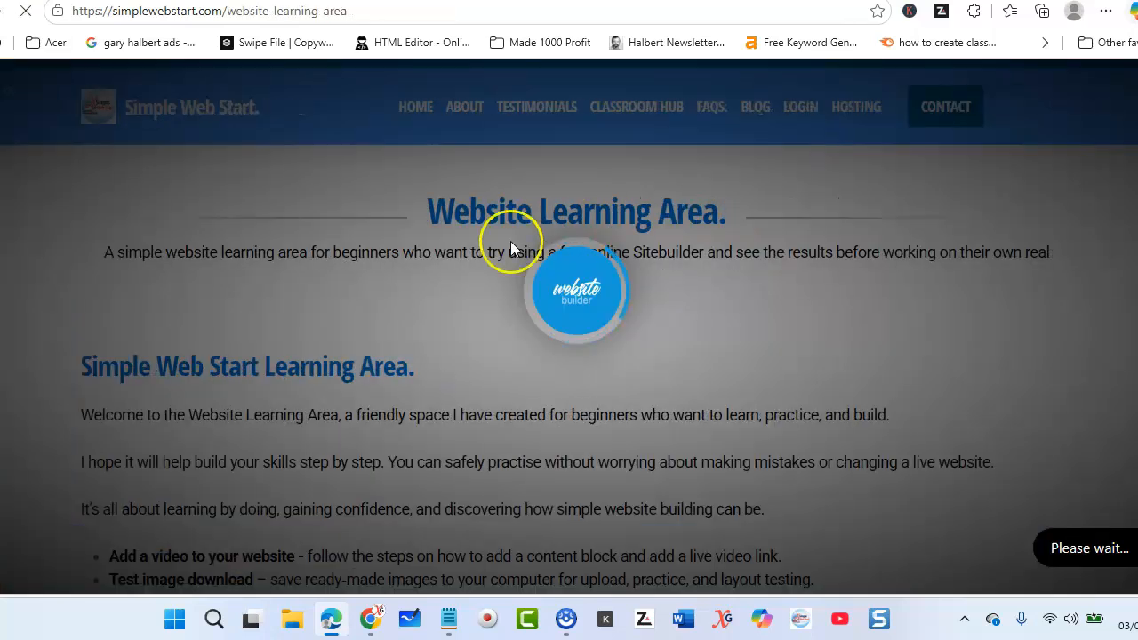
- Examine the Website Learning Area page's content sections, QR code, banner and footer links, and return to its header
scroll(412, 247, down, 5)
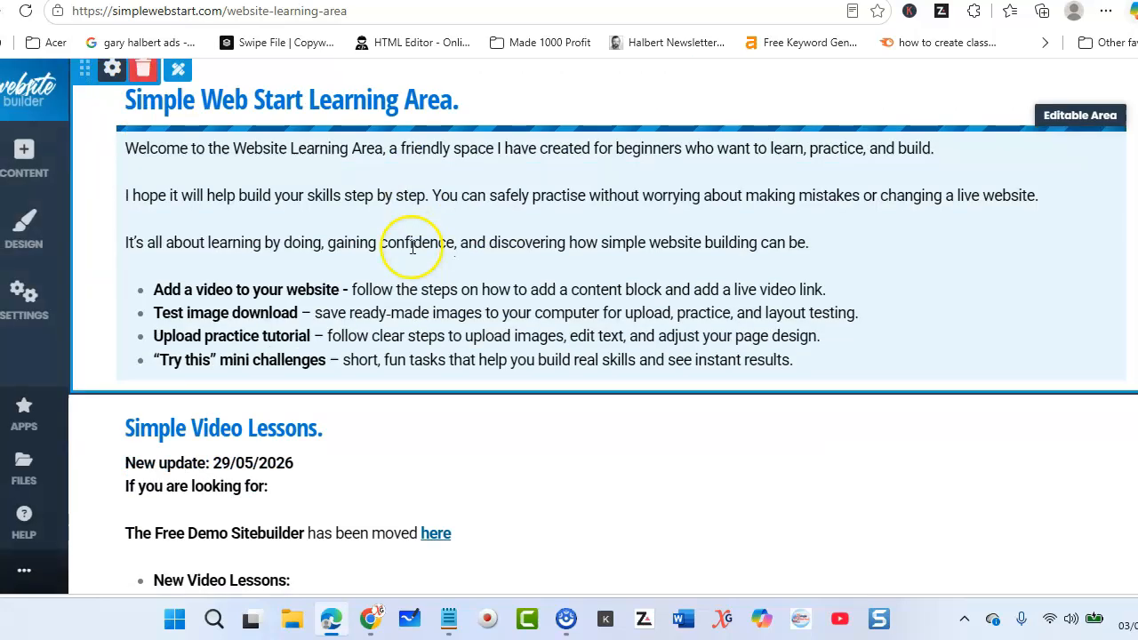
scroll(412, 248, down, 2)
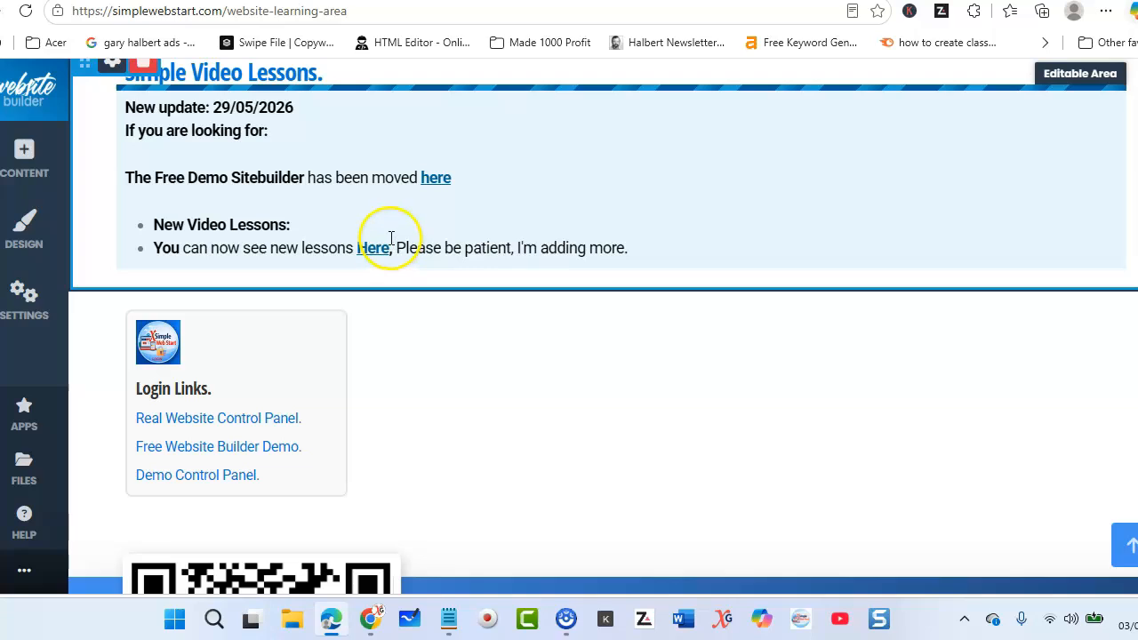
scroll(391, 238, down, 9)
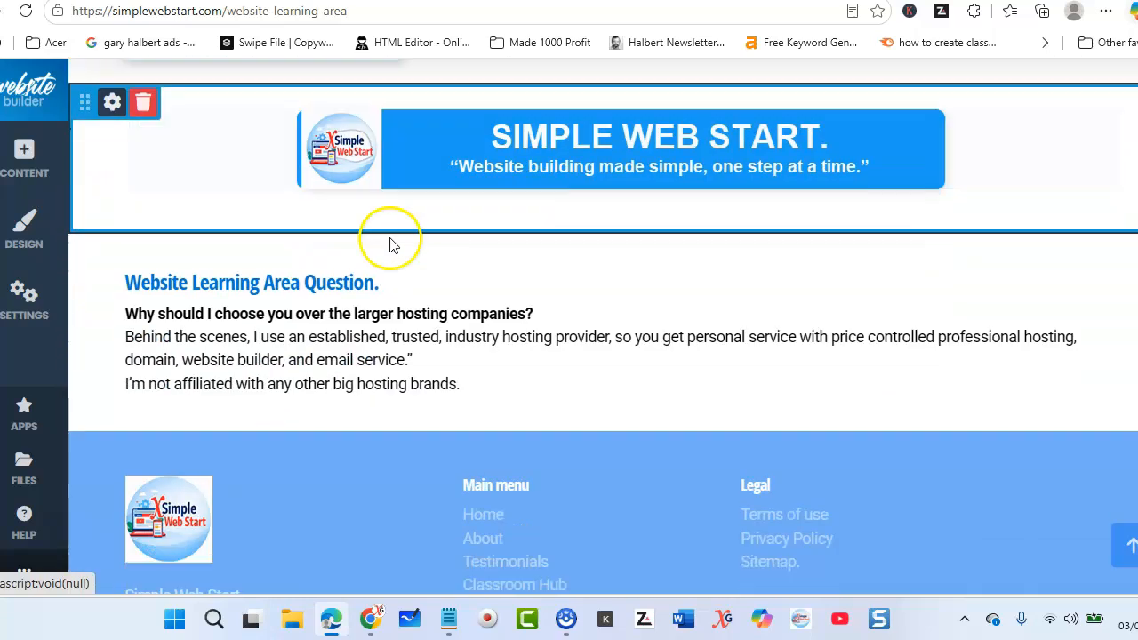
scroll(391, 245, down, 1)
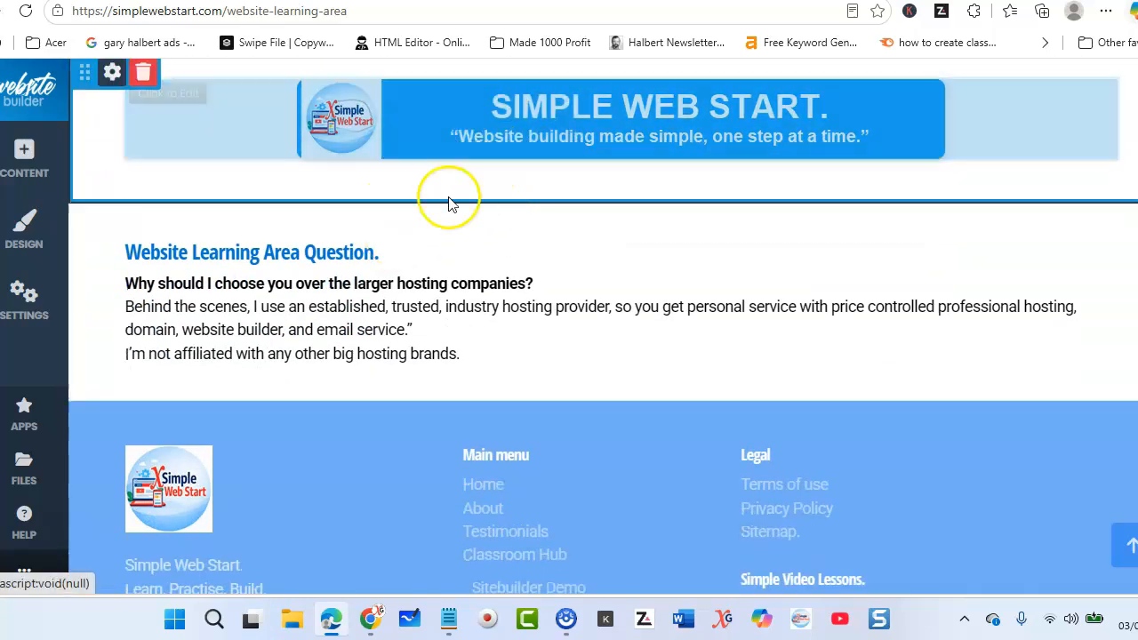
scroll(401, 252, down, 2)
scroll(402, 256, down, 2)
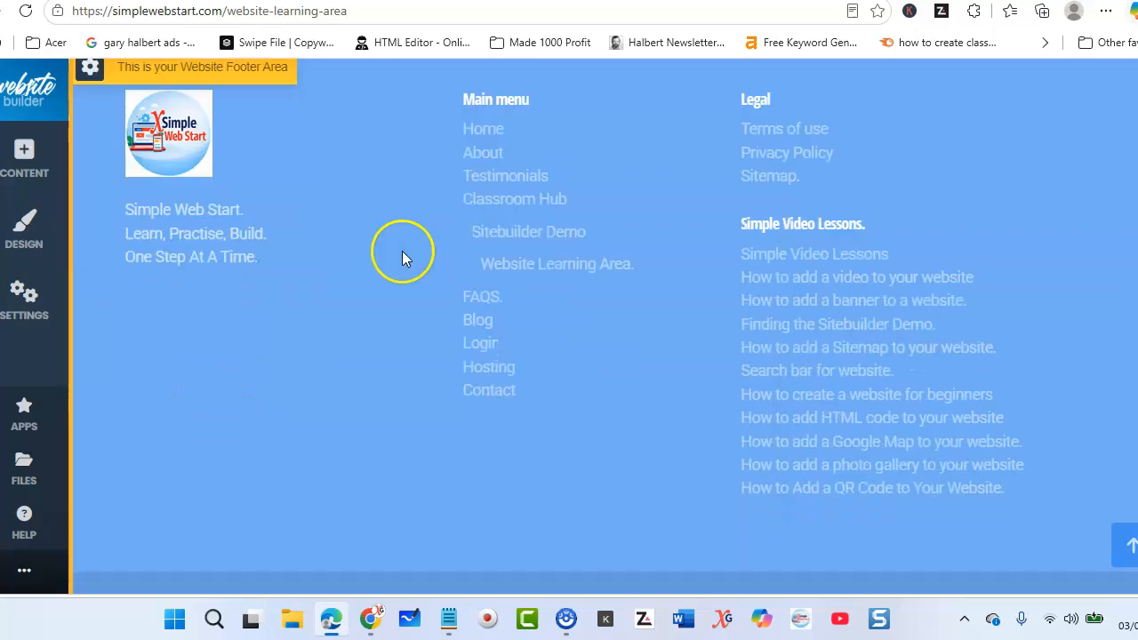
scroll(409, 249, up, 8)
scroll(417, 239, up, 10)
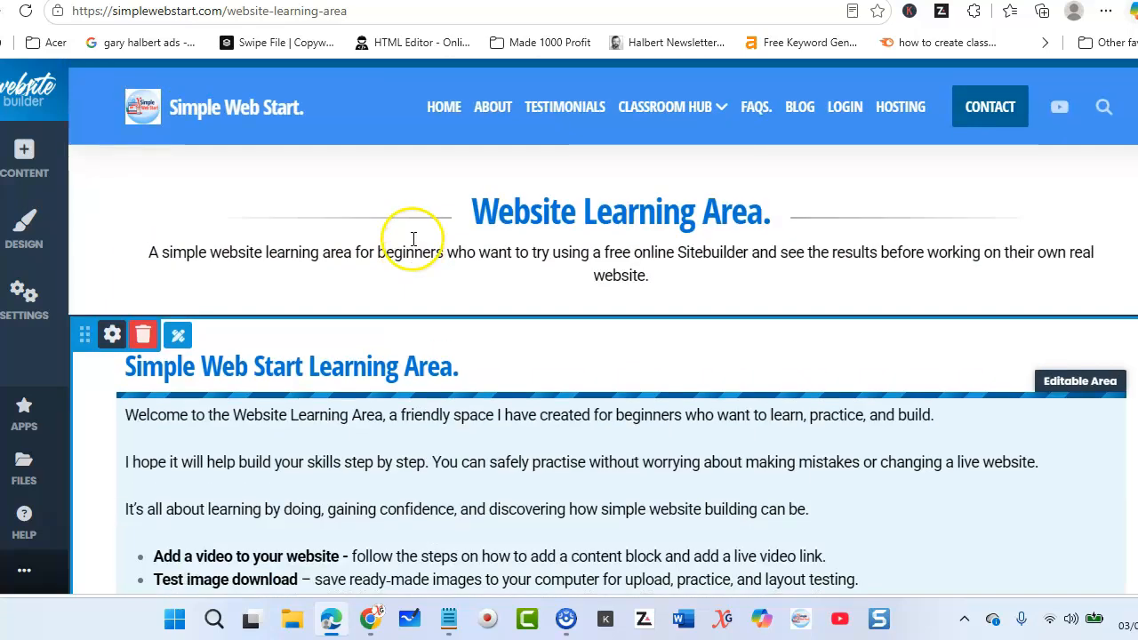